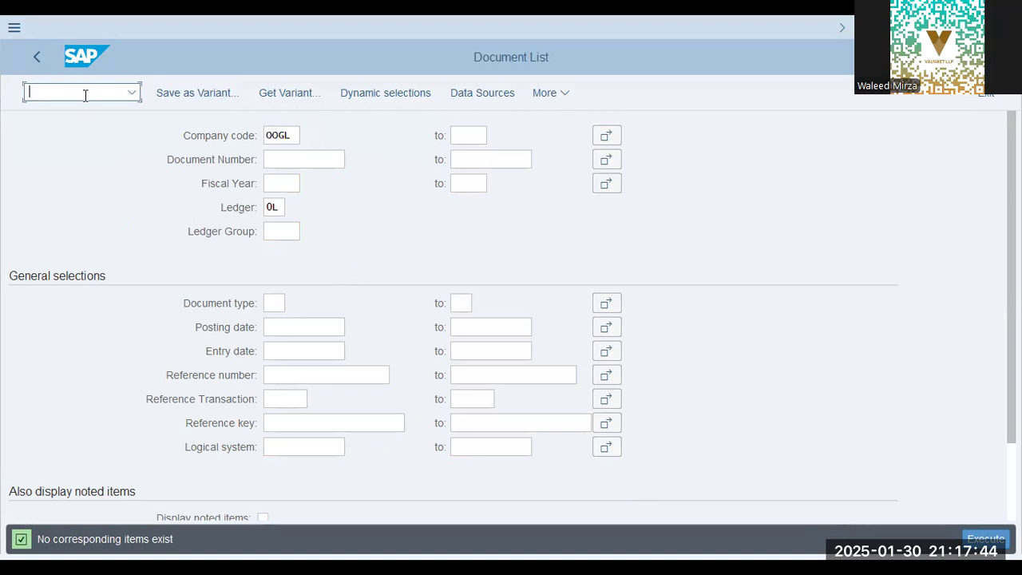
# Start the ledger-group G/L posting transaction and set the document date to 01.01.2024
pyautogui.write('/n fb01l')
pyautogui.press('Return')
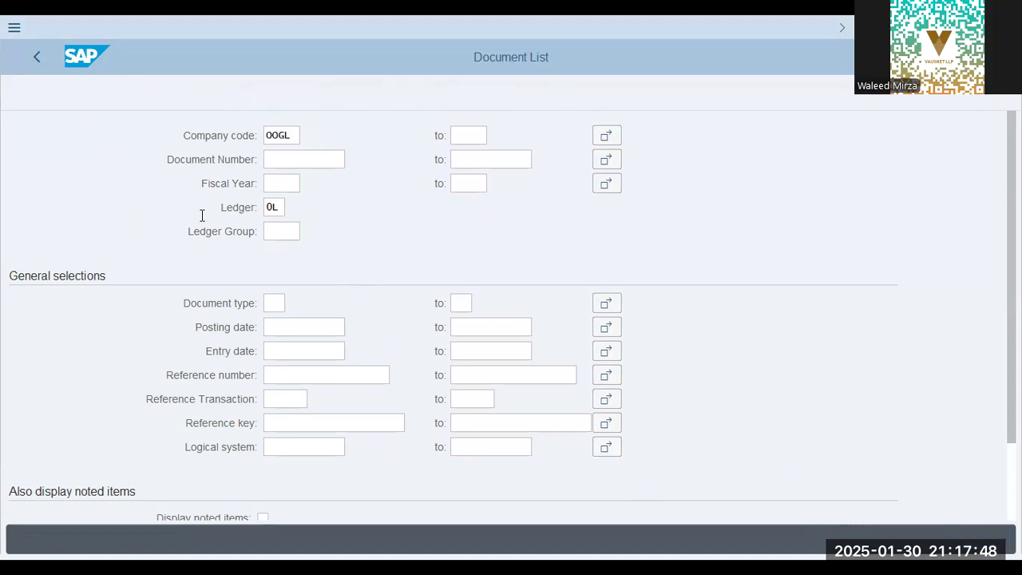
pyautogui.write('01.01.2024')
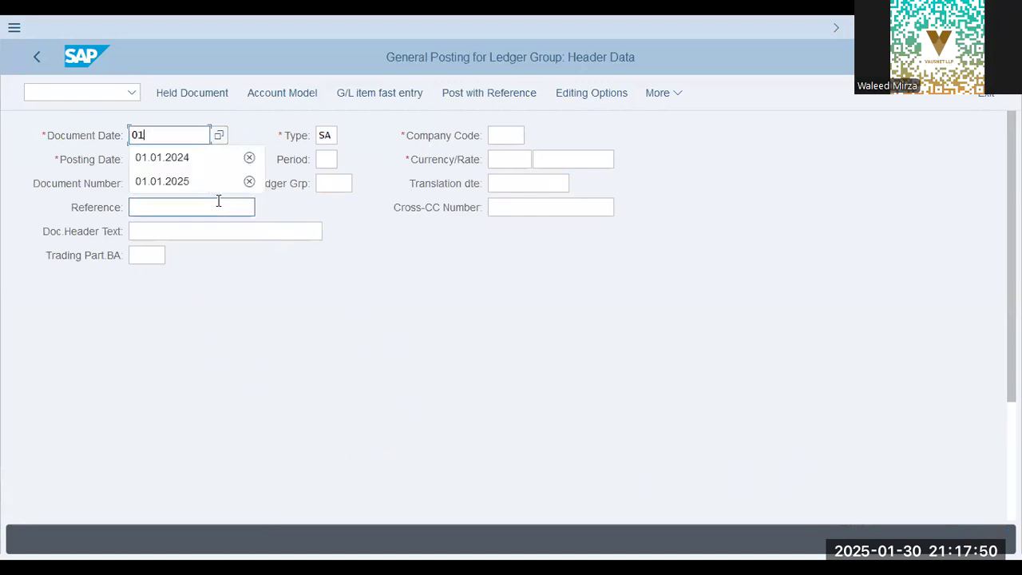
pyautogui.press('Tab')
pyautogui.press('Tab')
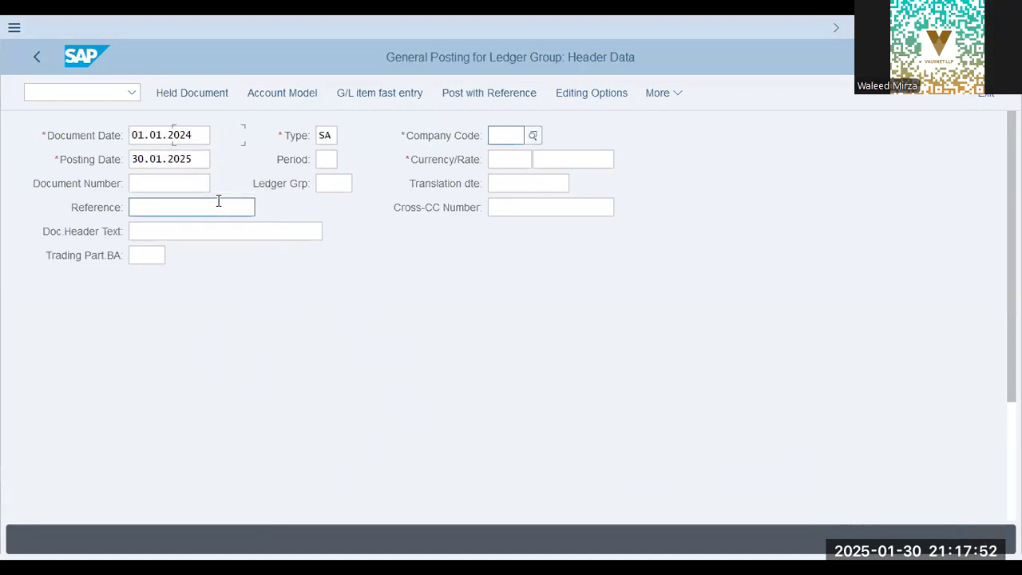
# Enter company code oogl and set the posting date to 01.01.2024
pyautogui.write('oogl')
pyautogui.press('Tab')
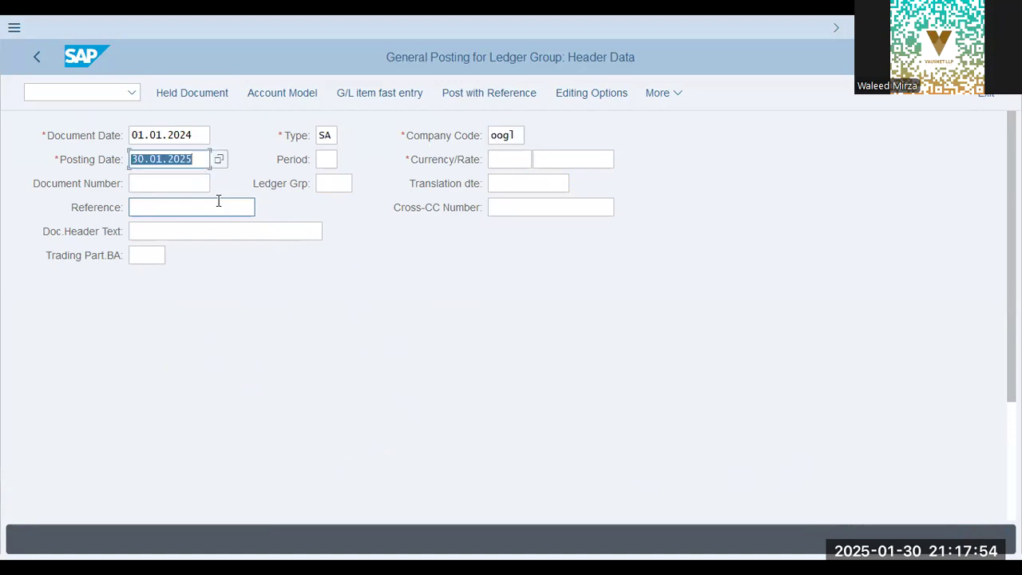
pyautogui.hotkey('shift', 'Tab')
pyautogui.hotkey('shift', 'Tab')
pyautogui.hotkey('shift', 'Tab')
pyautogui.press('Tab')
pyautogui.press('Tab')
pyautogui.press('Tab')
pyautogui.press('Tab')
pyautogui.hotkey('shift', 'Tab')
pyautogui.write('01')
pyautogui.press('Down')
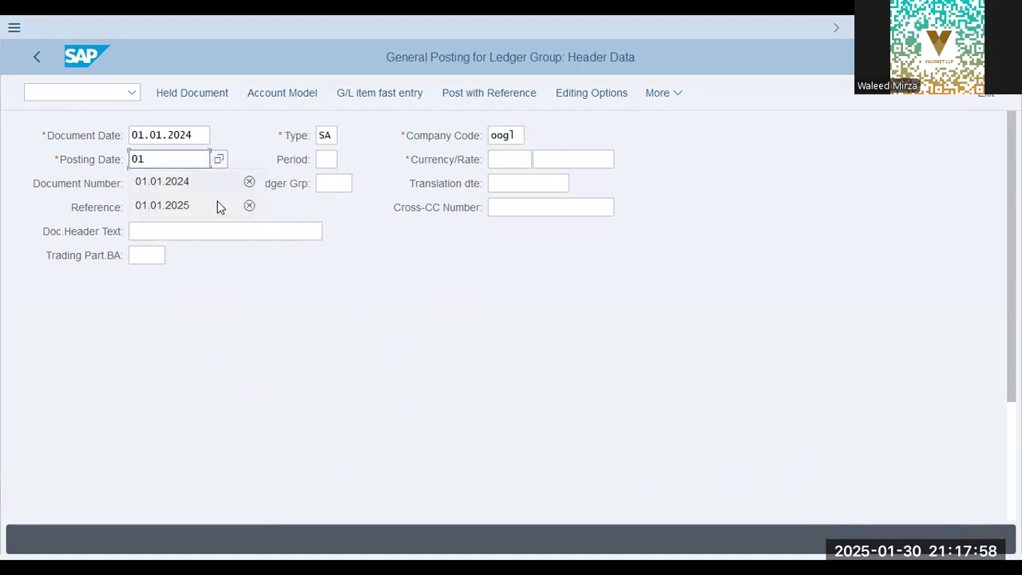
pyautogui.press('Return')
# Enter posting key 40 with G/L account 30201 as the first line item
pyautogui.press('Tab')
pyautogui.press('Tab')
pyautogui.press('Tab')
pyautogui.hotkey('shift', 'Tab')
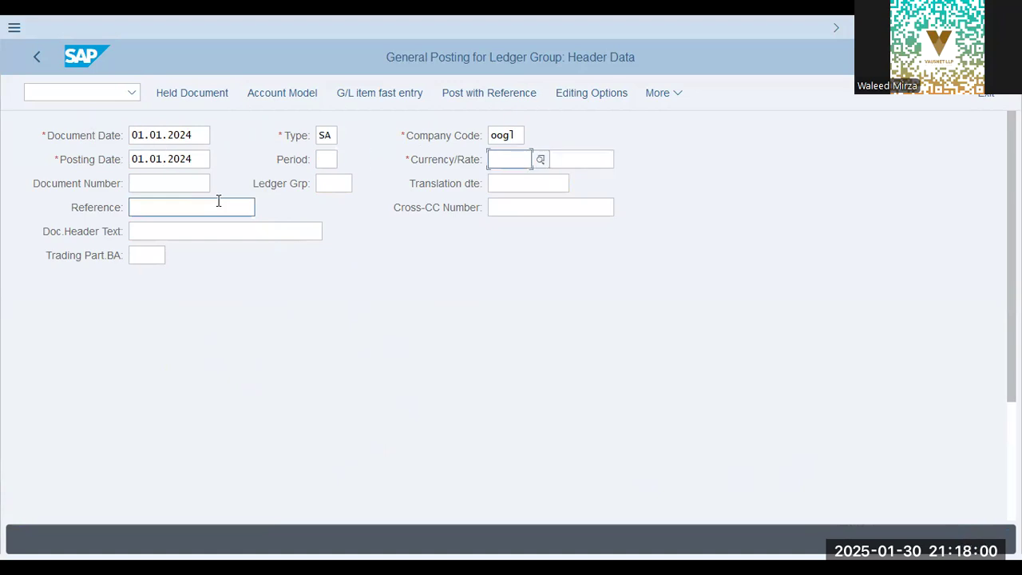
pyautogui.press('Tab')
pyautogui.press('Tab')
pyautogui.press('Tab')
pyautogui.press('Tab')
pyautogui.press('Tab')
pyautogui.press('Tab')
pyautogui.press('Tab')
pyautogui.press('Tab')
pyautogui.press('Tab')
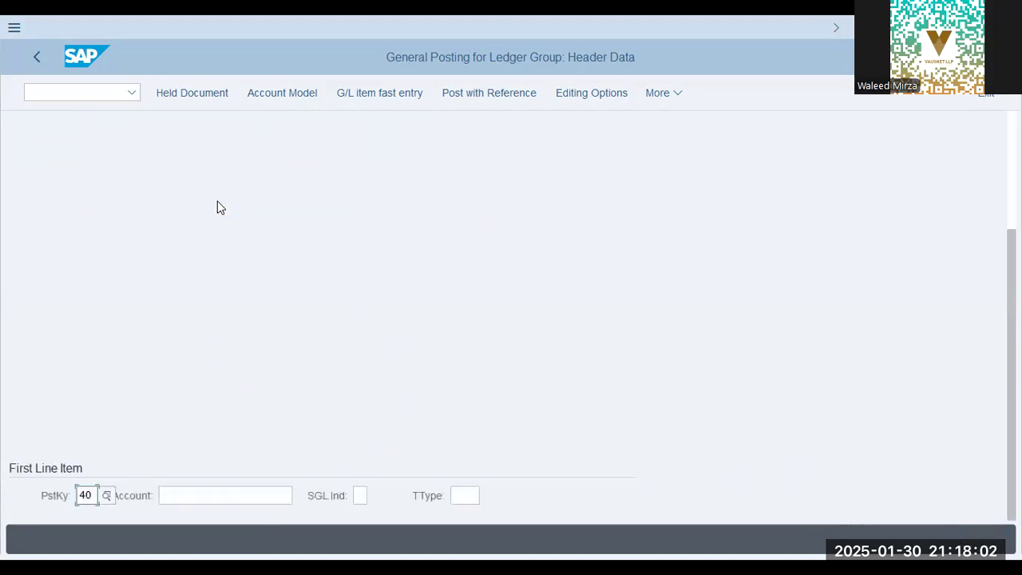
pyautogui.press('Tab')
pyautogui.write('30201')
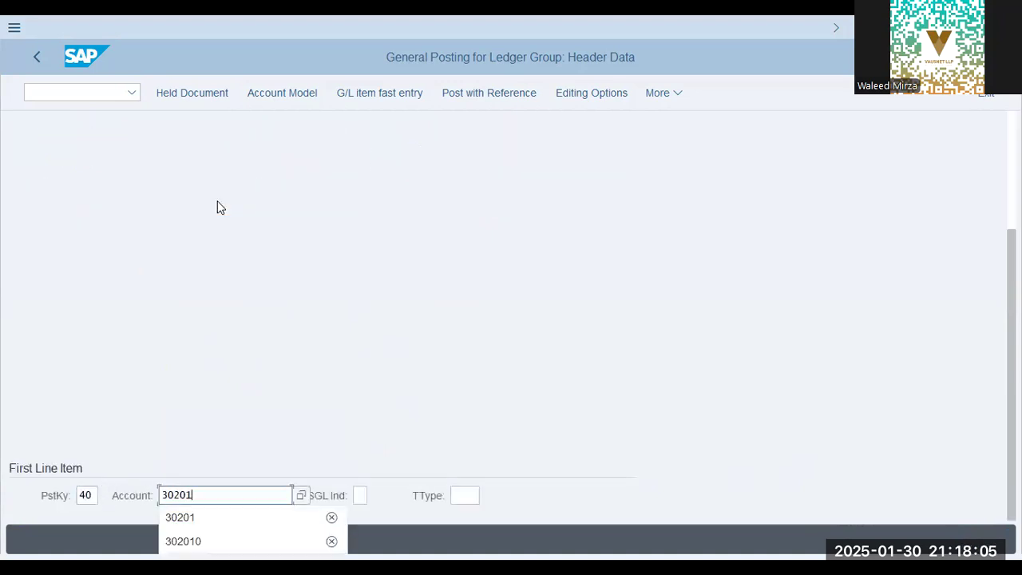
pyautogui.press('Return')
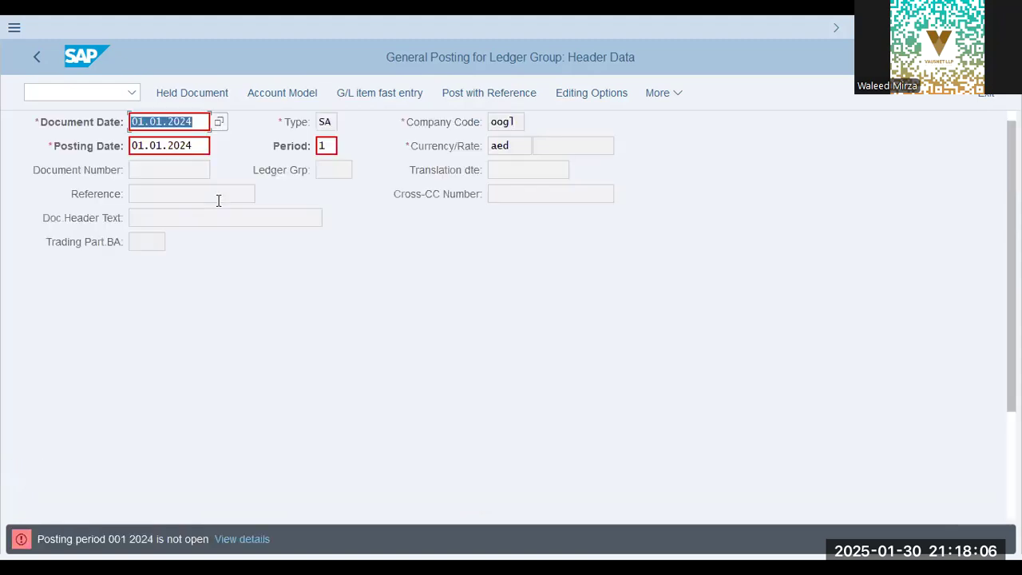
# Change the document and posting dates to 01.01.2025
pyautogui.press('End')
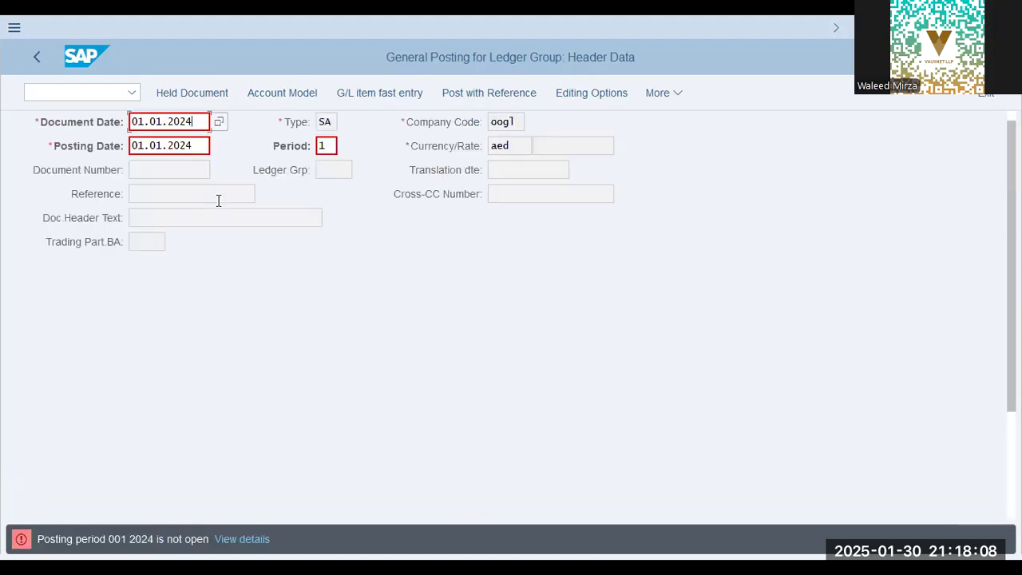
pyautogui.write('5')
pyautogui.press('Tab')
pyautogui.press('Tab')
pyautogui.hotkey('shift', 'Tab')
pyautogui.press('End')
pyautogui.press('BackSpace')
pyautogui.write('5')
pyautogui.press('Return')
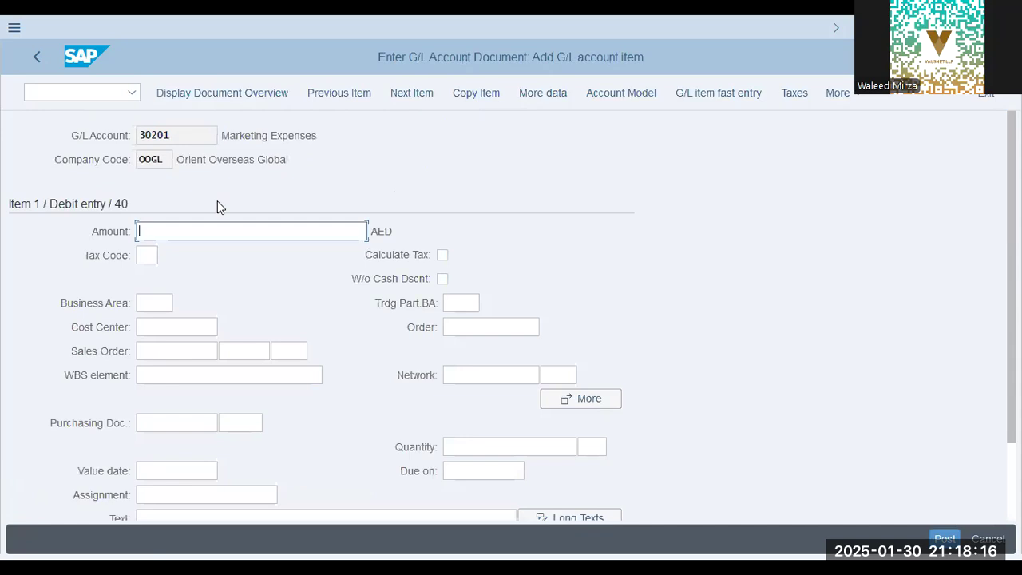
# Enter amount 22000 for the debit line and pick cost center P1000 for company code oogl from the search help
pyautogui.write('22000')
pyautogui.press('Down')
pyautogui.press('Down')
pyautogui.press('Down')
pyautogui.press('Down')
pyautogui.press('Up')
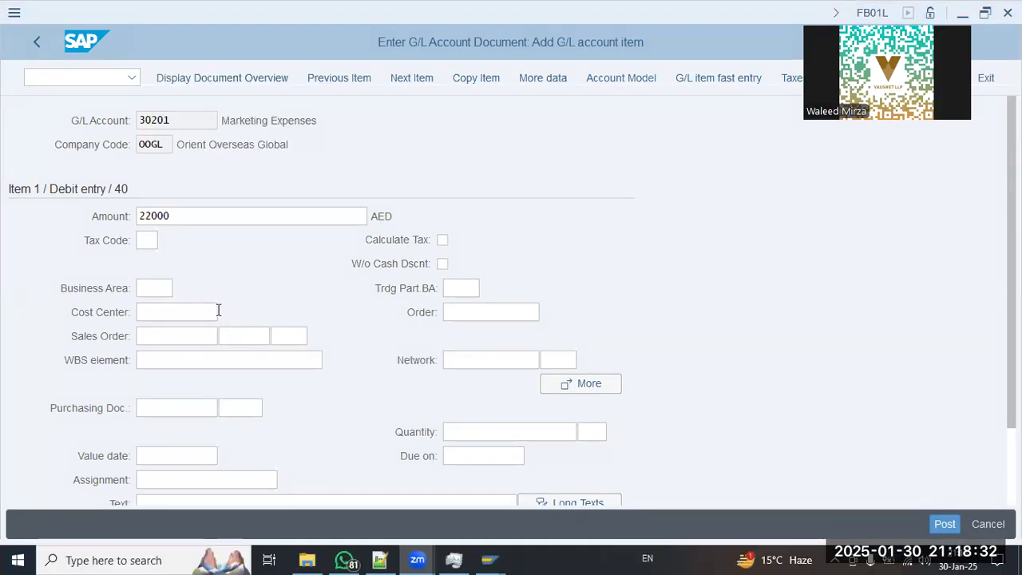
pyautogui.click(214, 319)
pyautogui.click(229, 313)
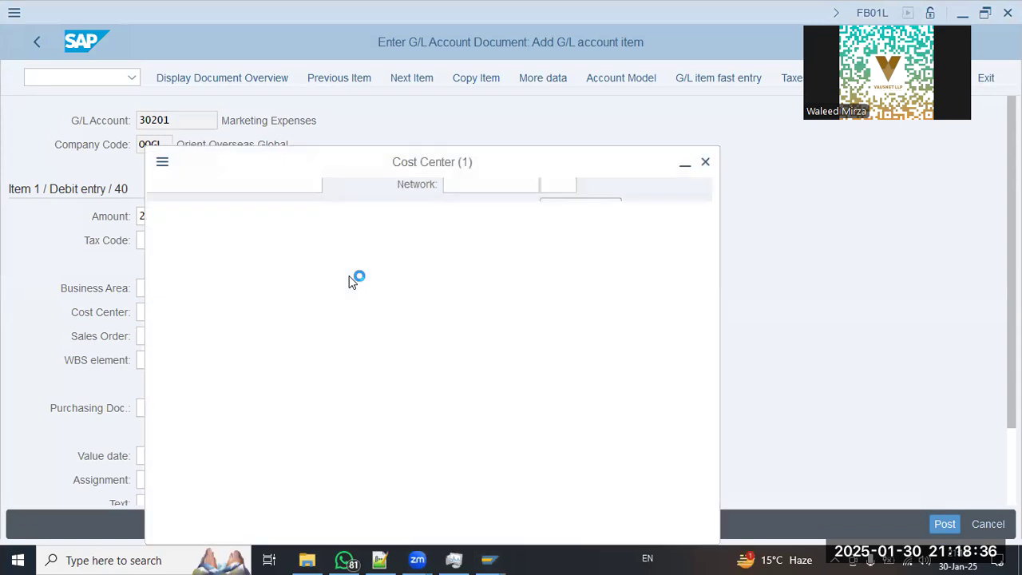
pyautogui.moveTo(346, 249); pyautogui.dragTo(167, 245)
pyautogui.write('oogl')
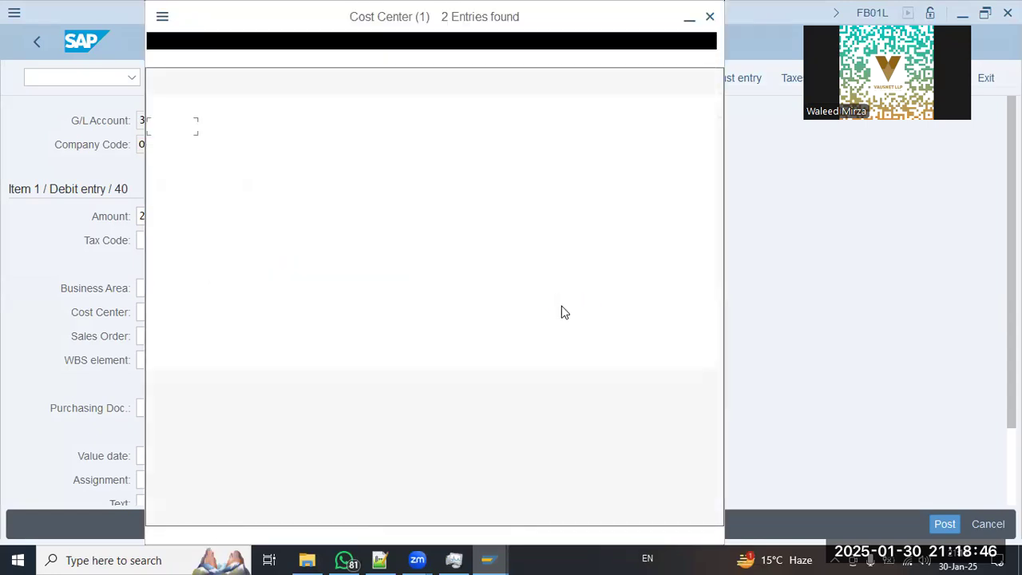
pyautogui.doubleClick(171, 129)
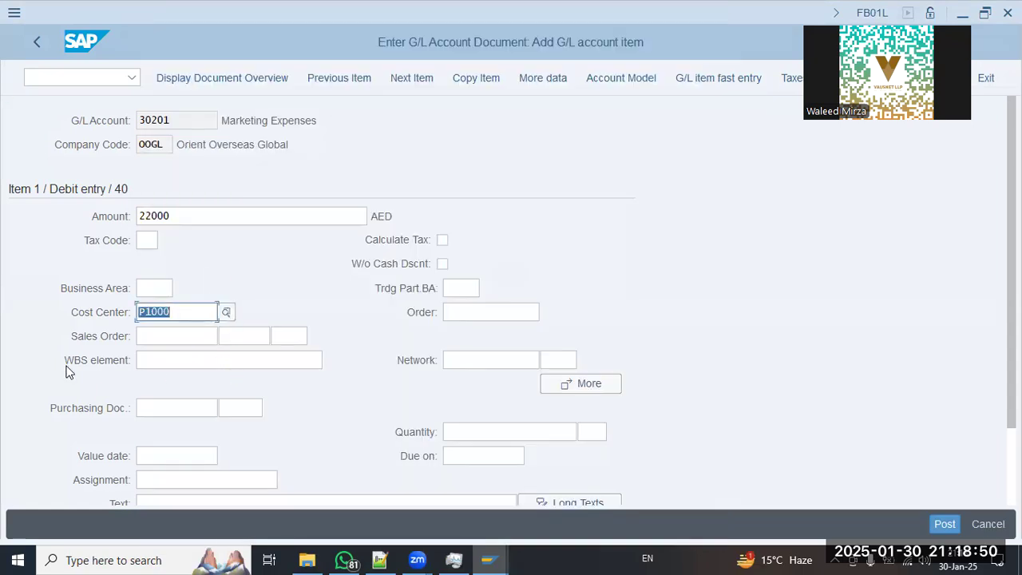
# Enter the item text 'Expenses - 22000' for the debit line
pyautogui.scroll(-2, 72, 371)
pyautogui.click(159, 409)
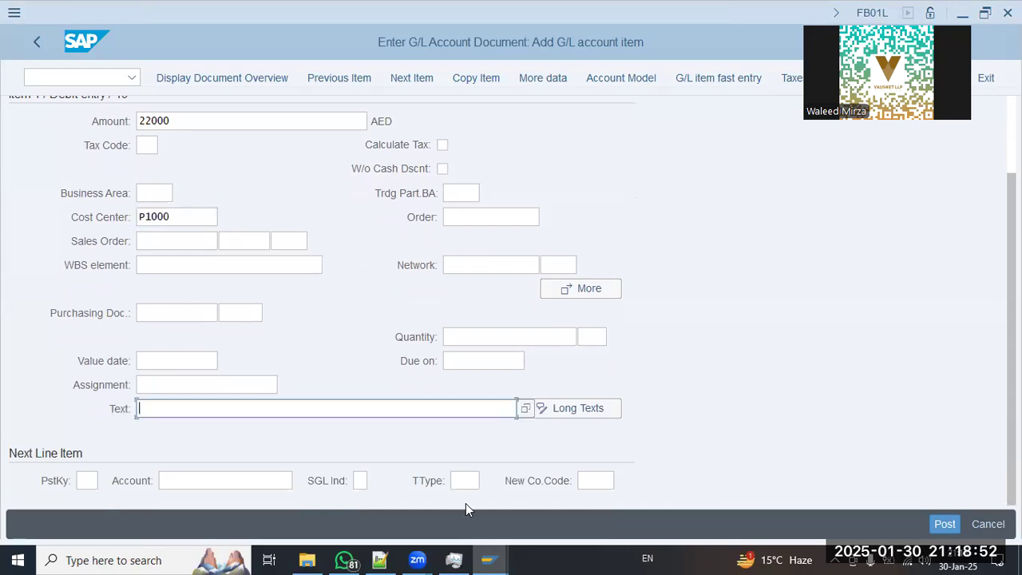
pyautogui.write('Expenses - 22000')
pyautogui.press('Return')
# Add a credit line with posting key 50 to account 10101, giving the debit line tax code *
pyautogui.write('50')
pyautogui.press('Tab')
pyautogui.write('10101')
pyautogui.press('Return')
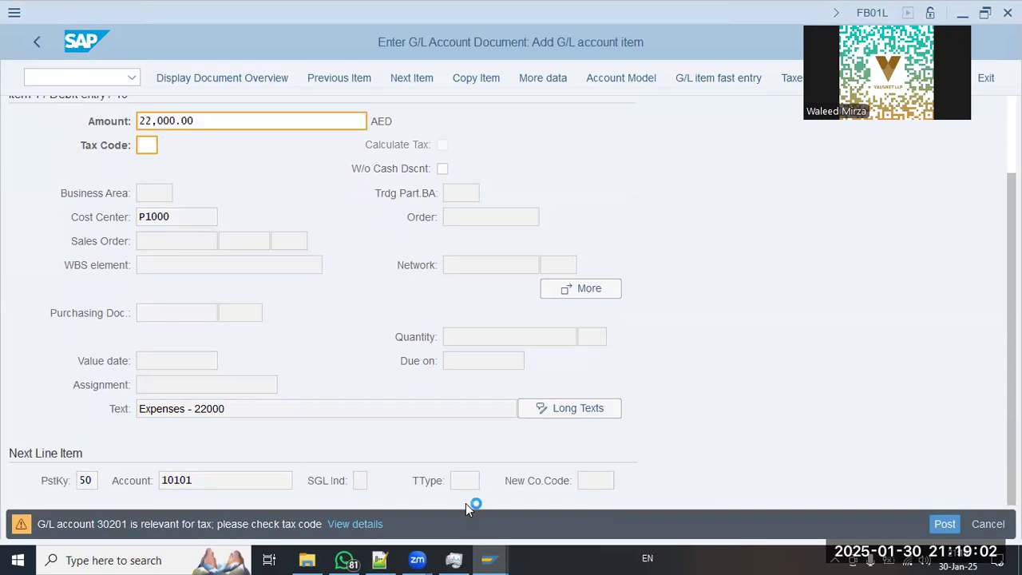
pyautogui.write('*')
pyautogui.press('Return')
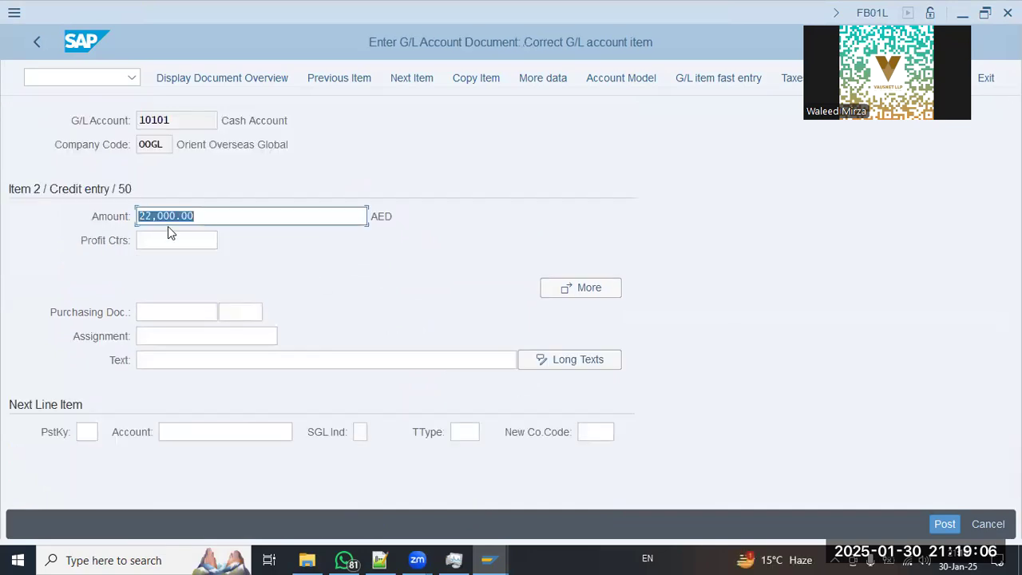
pyautogui.click(170, 238)
pyautogui.moveTo(290, 121); pyautogui.dragTo(19, 153)
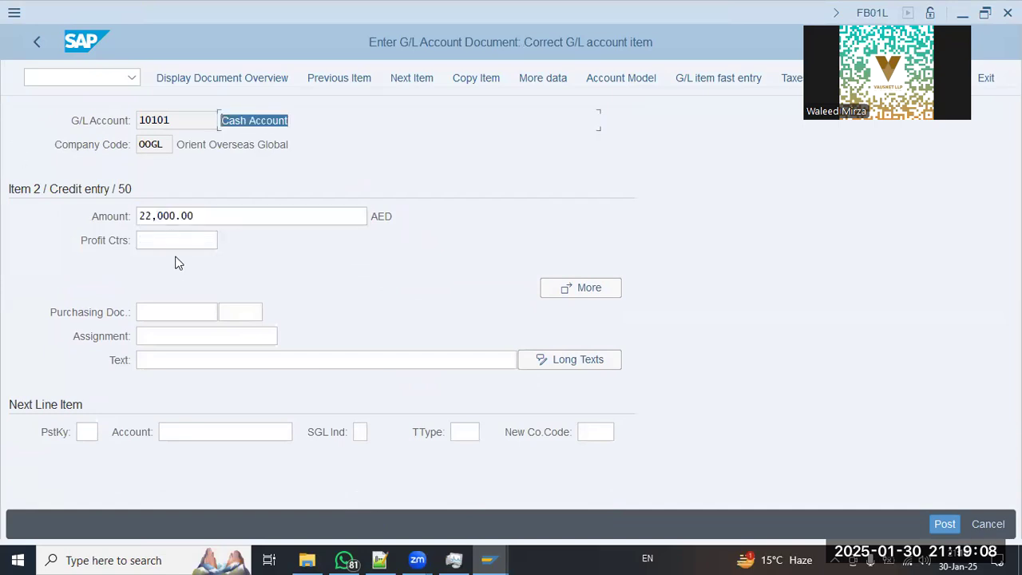
pyautogui.click(185, 240)
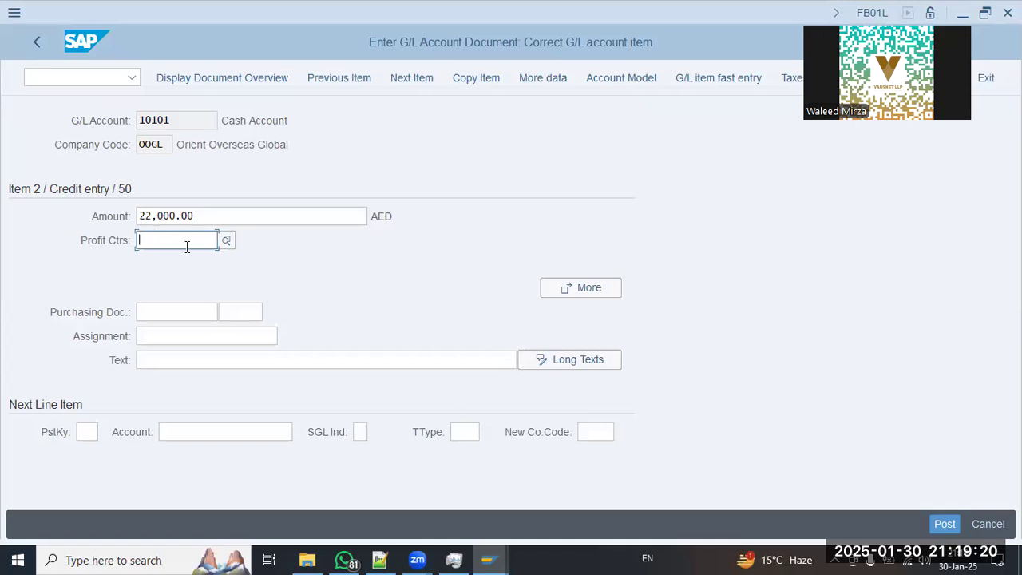
pyautogui.moveTo(290, 125); pyautogui.dragTo(207, 123)
pyautogui.click(175, 359)
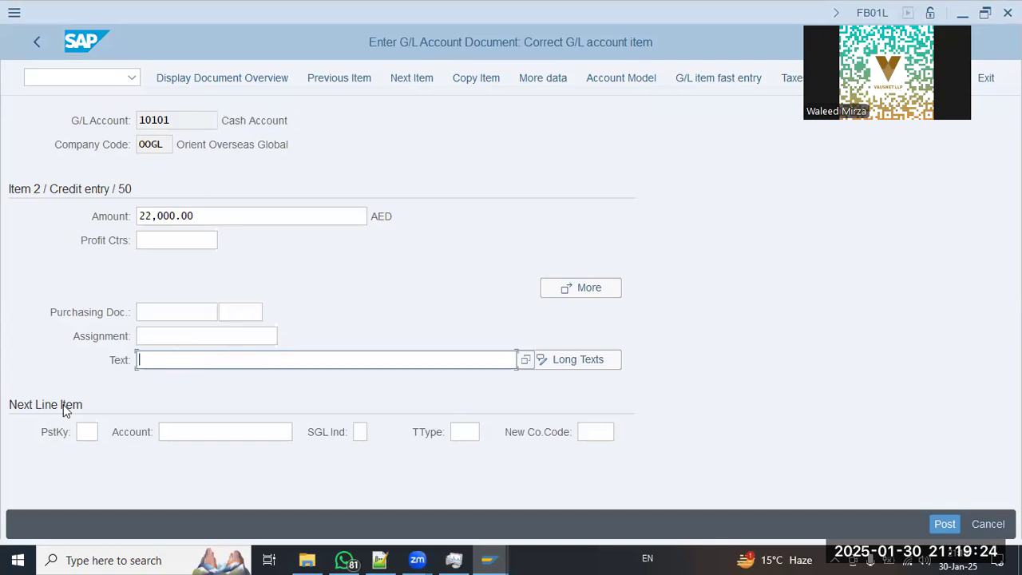
pyautogui.click(186, 80)
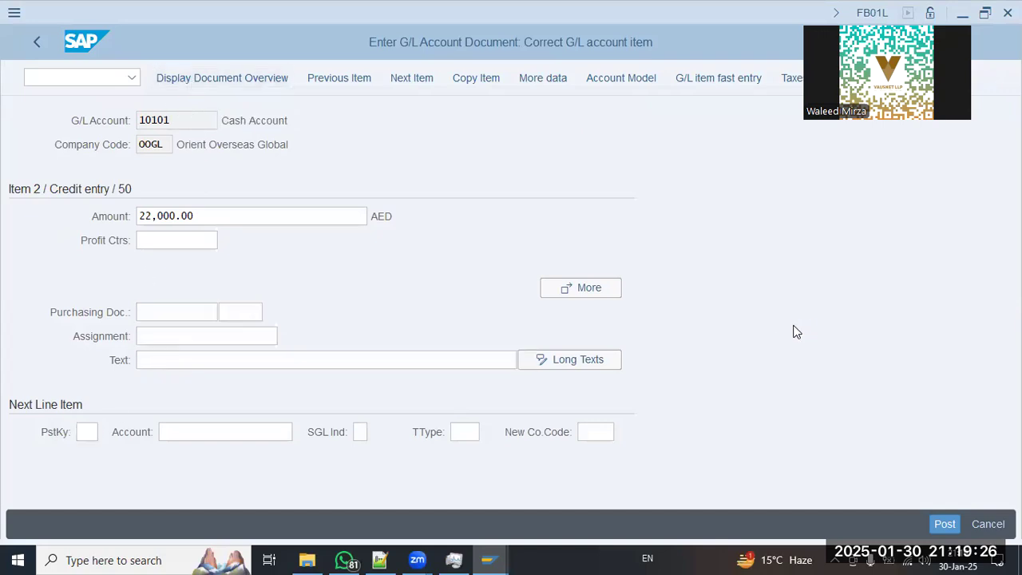
# Try to post the document and review the resulting error message log
pyautogui.click(942, 521)
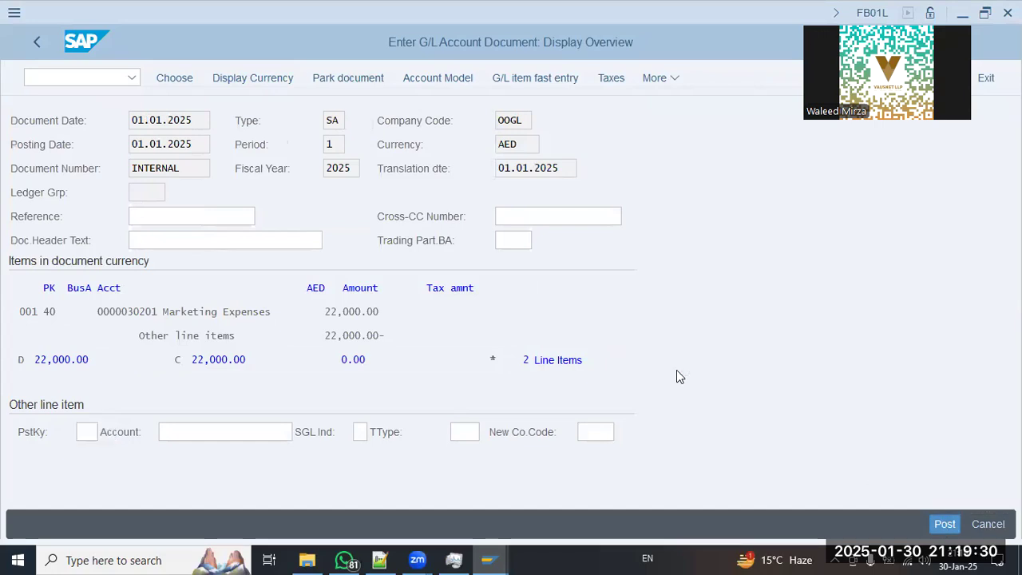
pyautogui.click(378, 526)
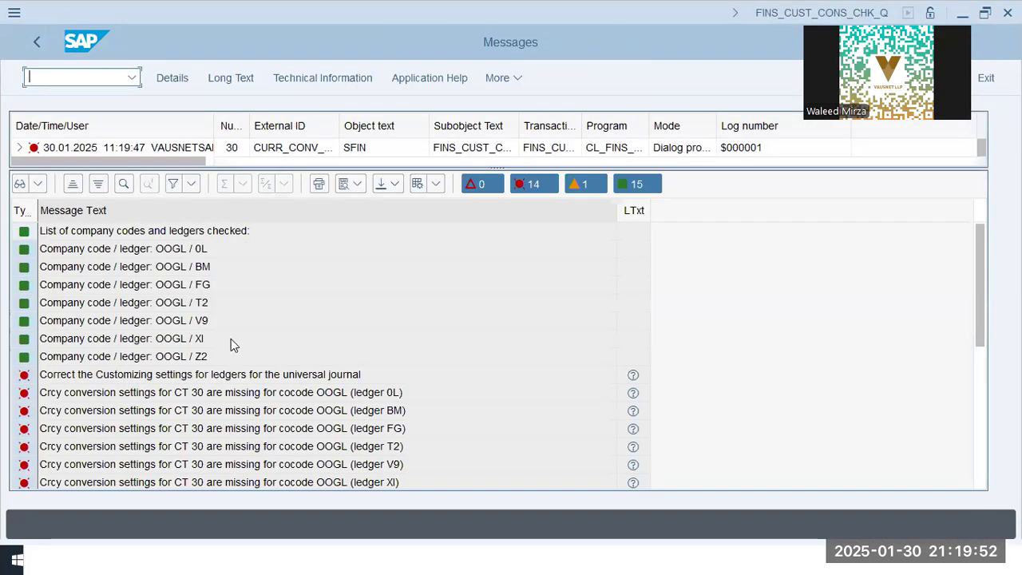
pyautogui.scroll(-4, 364, 390)
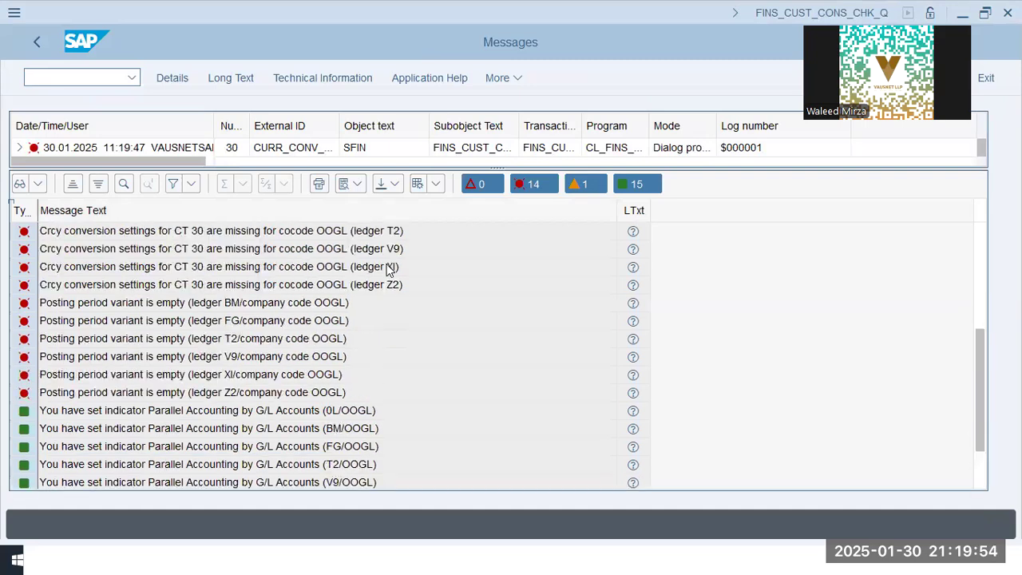
pyautogui.scroll(2, 391, 271)
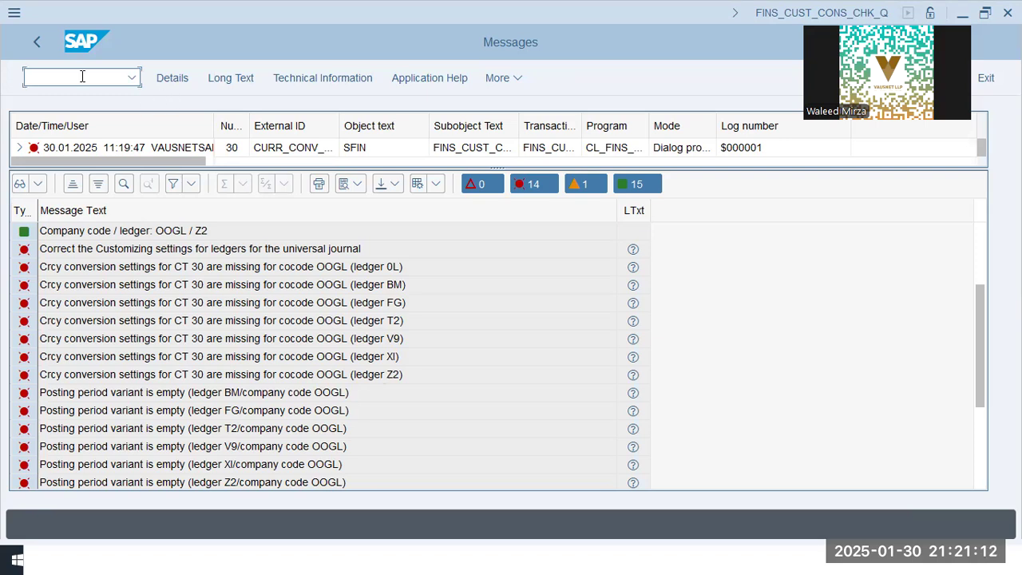
# Open transaction FINSC_LEDGER in a new session to check the ledger customizing
pyautogui.write('o finsc_ledger')
pyautogui.press('Return')
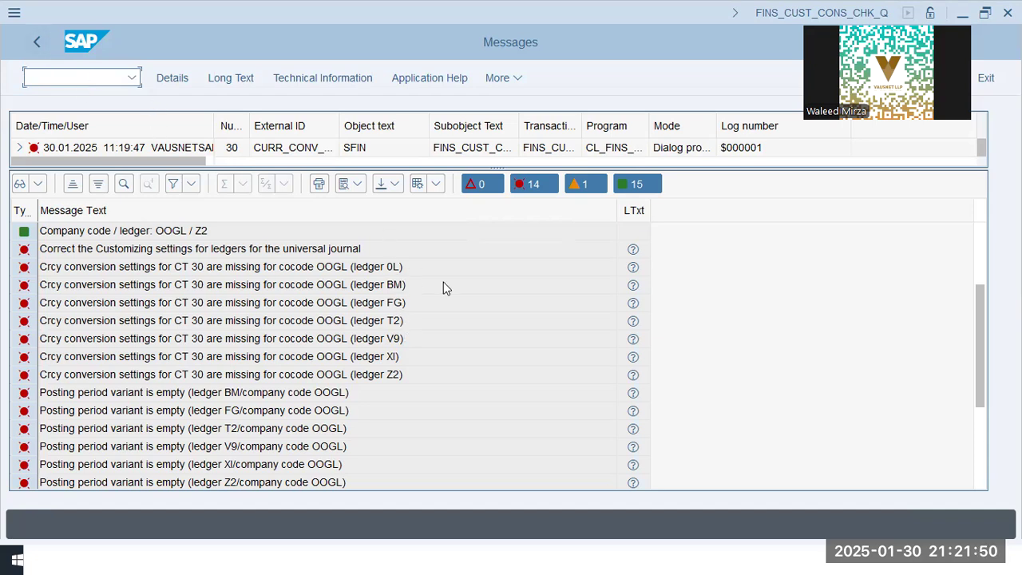
pyautogui.click(36, 43)
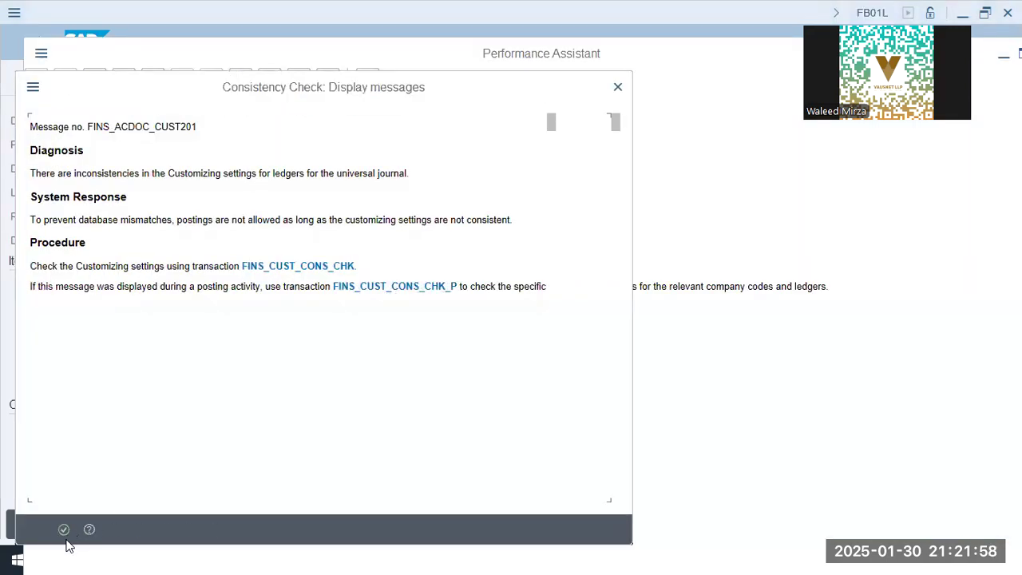
pyautogui.click(64, 529)
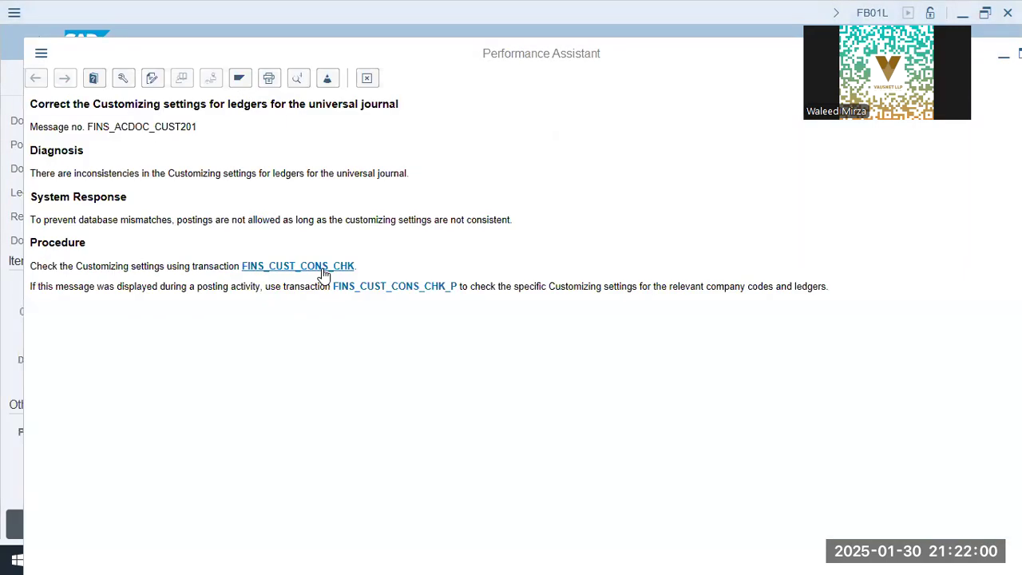
pyautogui.click(323, 268)
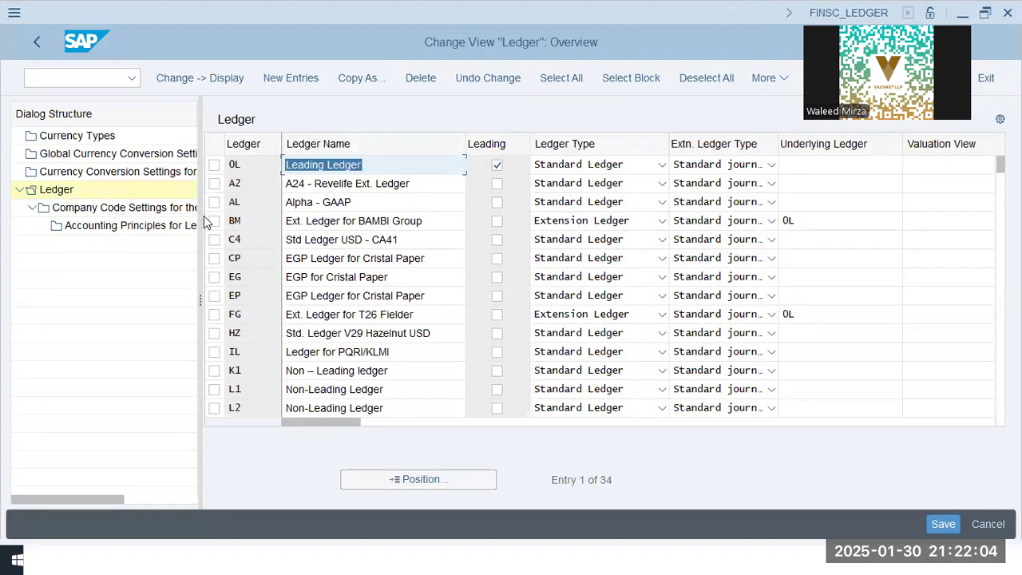
# Open the company code settings for ledger BM
pyautogui.click(214, 221)
pyautogui.doubleClick(120, 206)
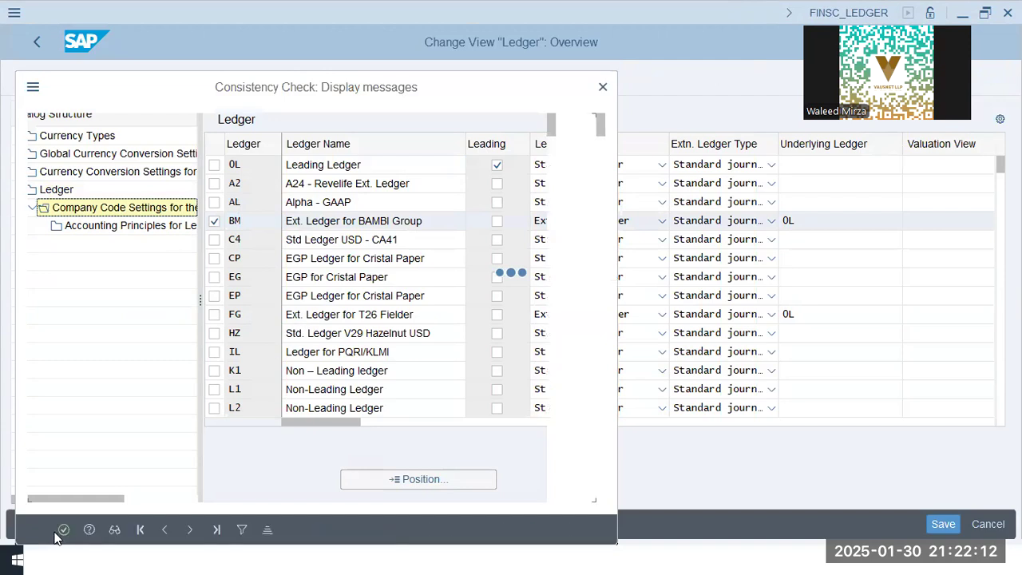
pyautogui.press('Return')
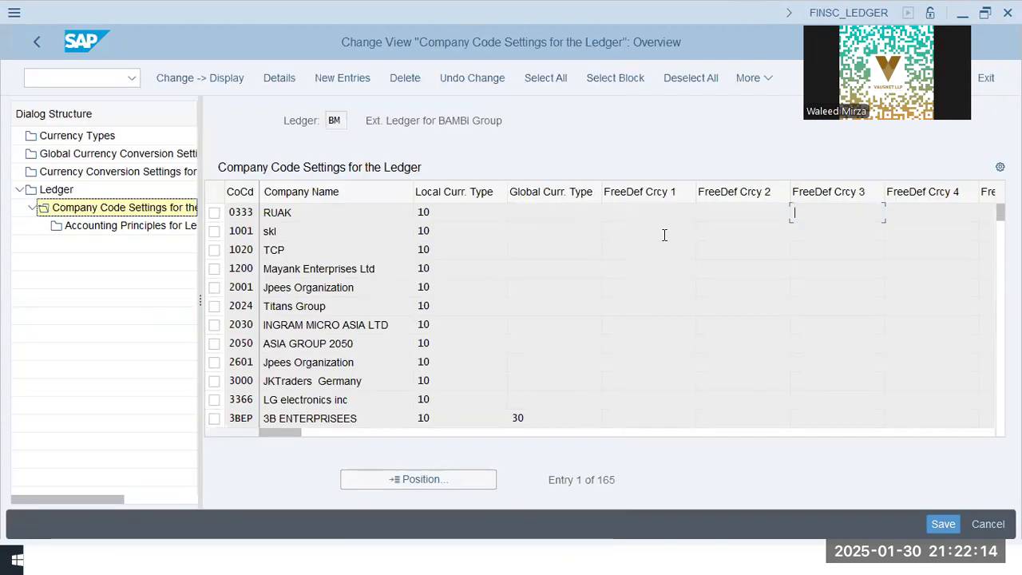
# Position the company code list at company code oogl
pyautogui.click(408, 479)
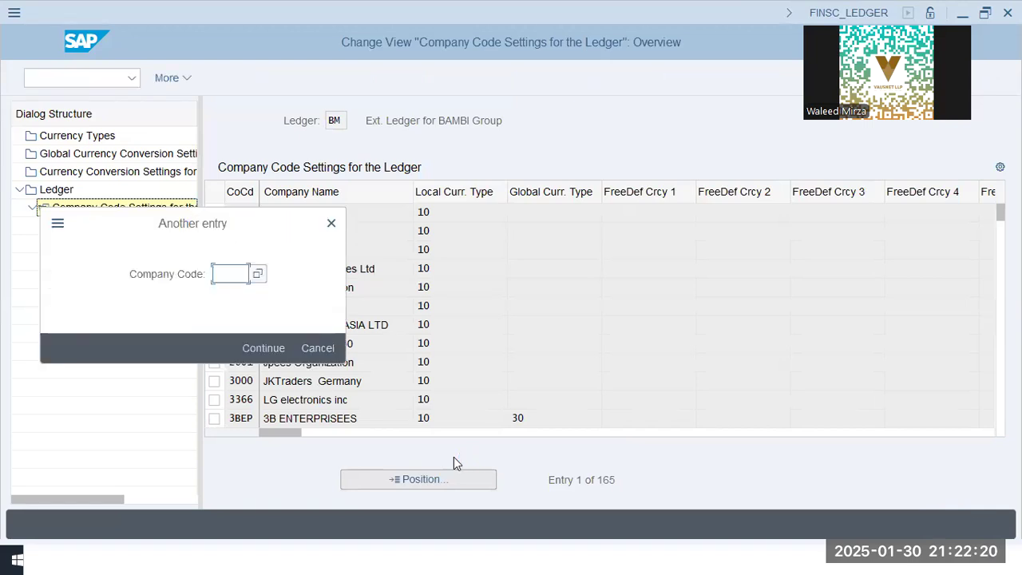
pyautogui.write('wsg1')
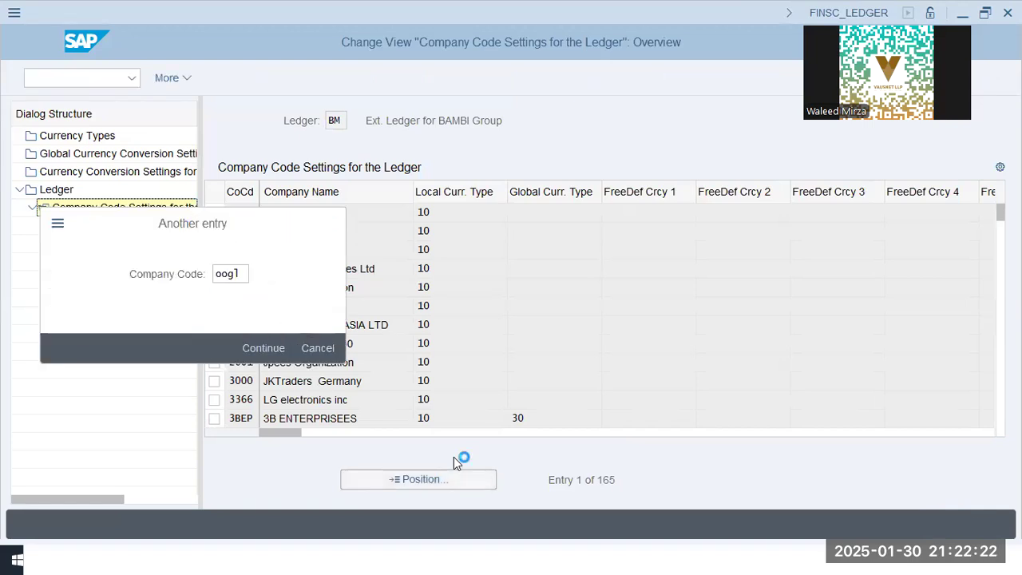
pyautogui.press('Return')
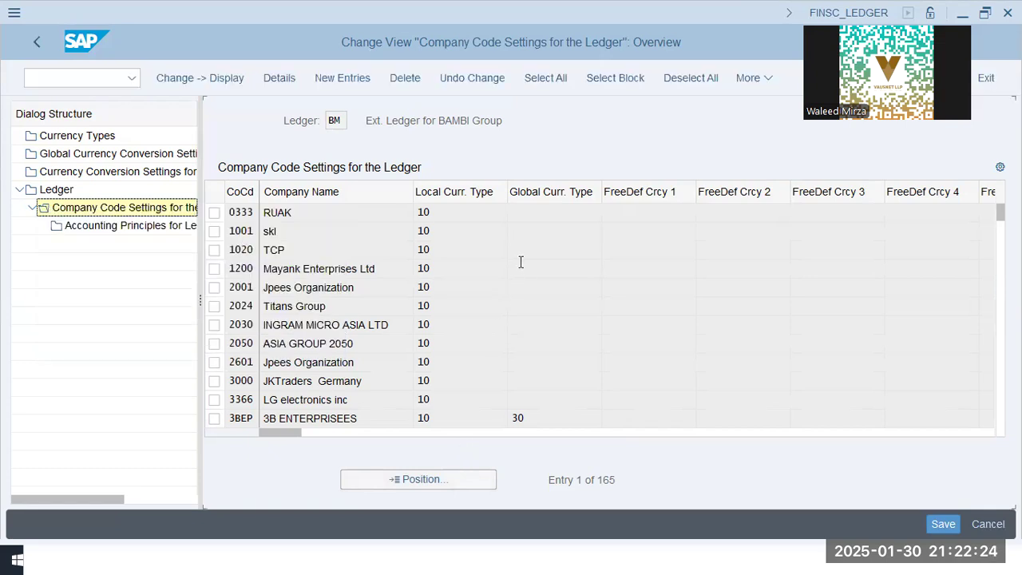
# Review company code OOGL's currency and variant settings across all columns for ledger BM
pyautogui.click(550, 209)
pyautogui.click(648, 212)
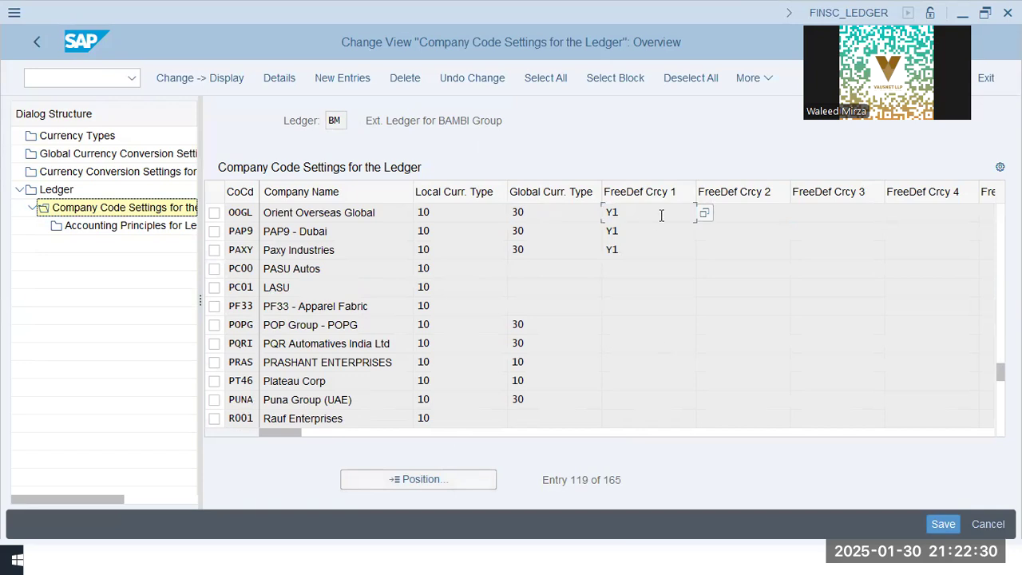
pyautogui.moveTo(296, 435); pyautogui.dragTo(652, 437)
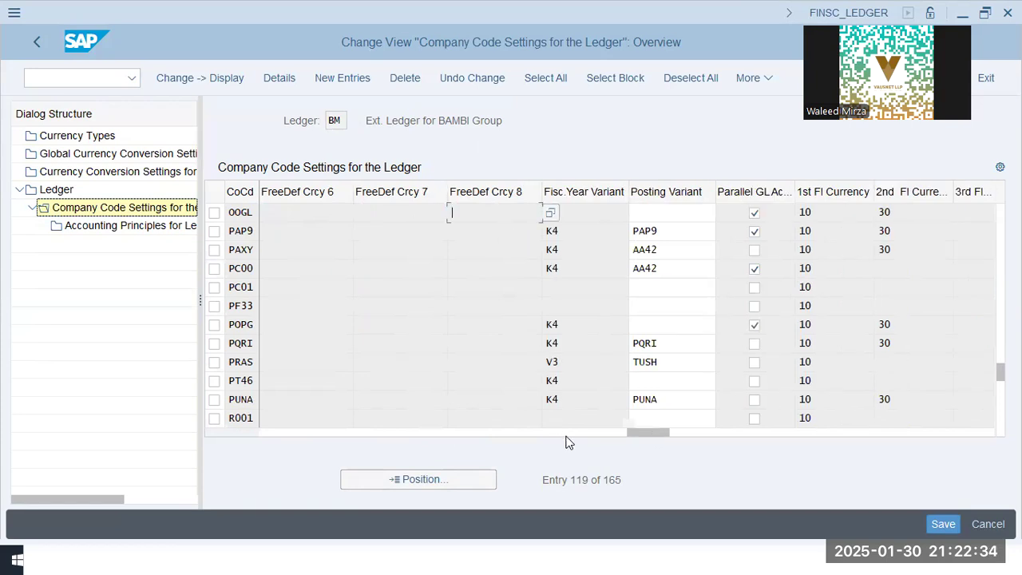
pyautogui.click(520, 434)
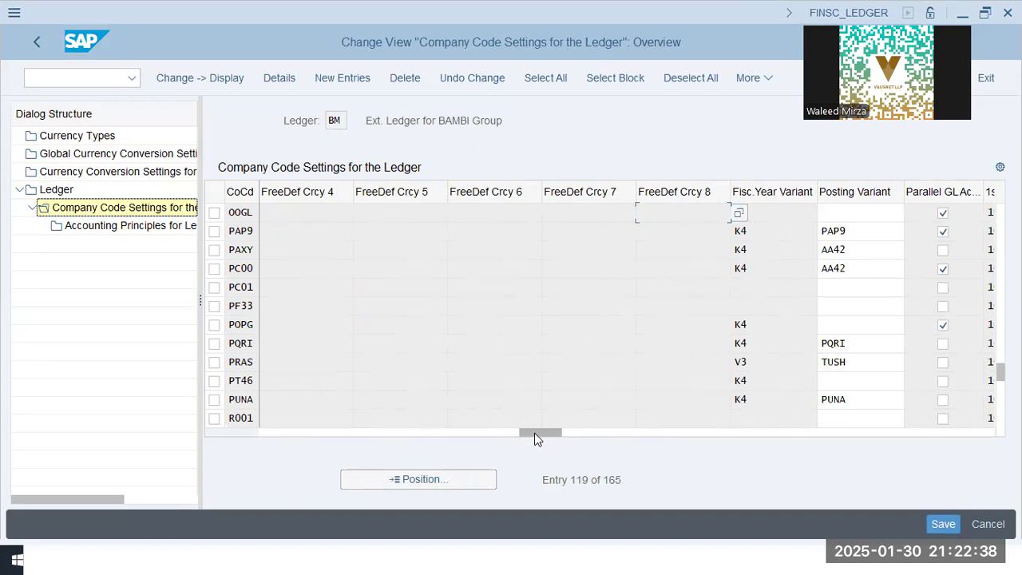
pyautogui.moveTo(534, 433); pyautogui.dragTo(261, 432)
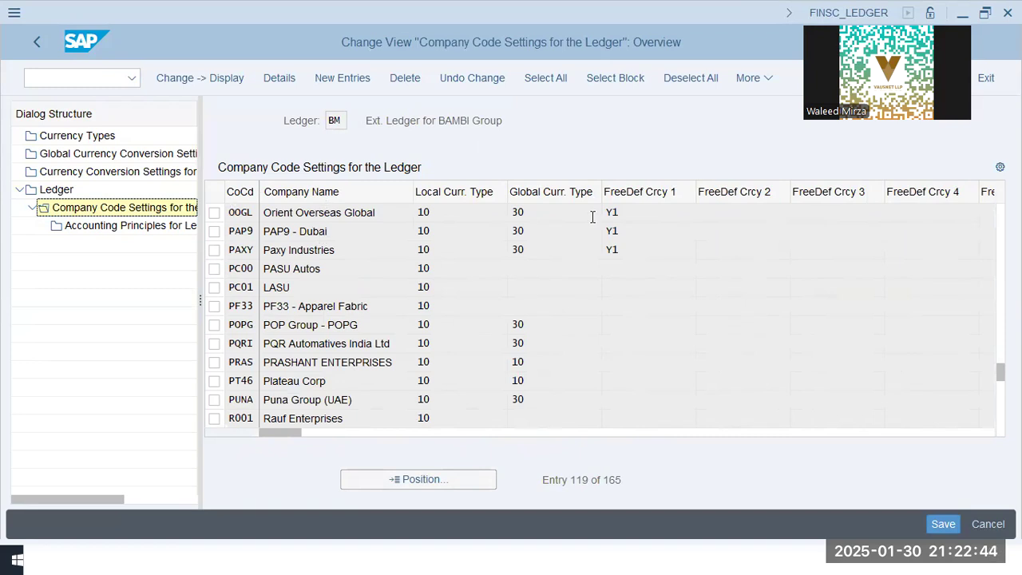
pyautogui.click(558, 214)
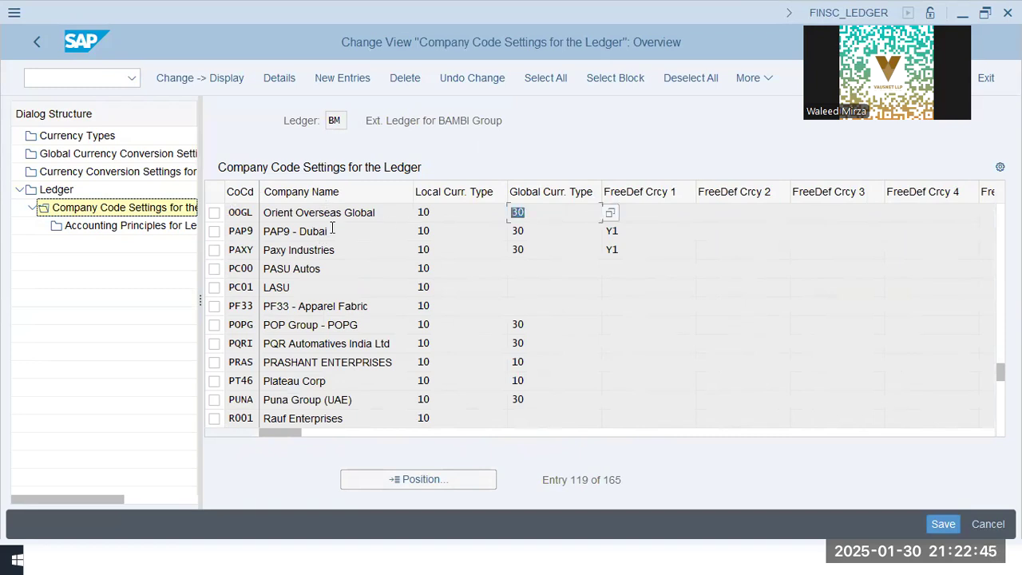
pyautogui.click(213, 214)
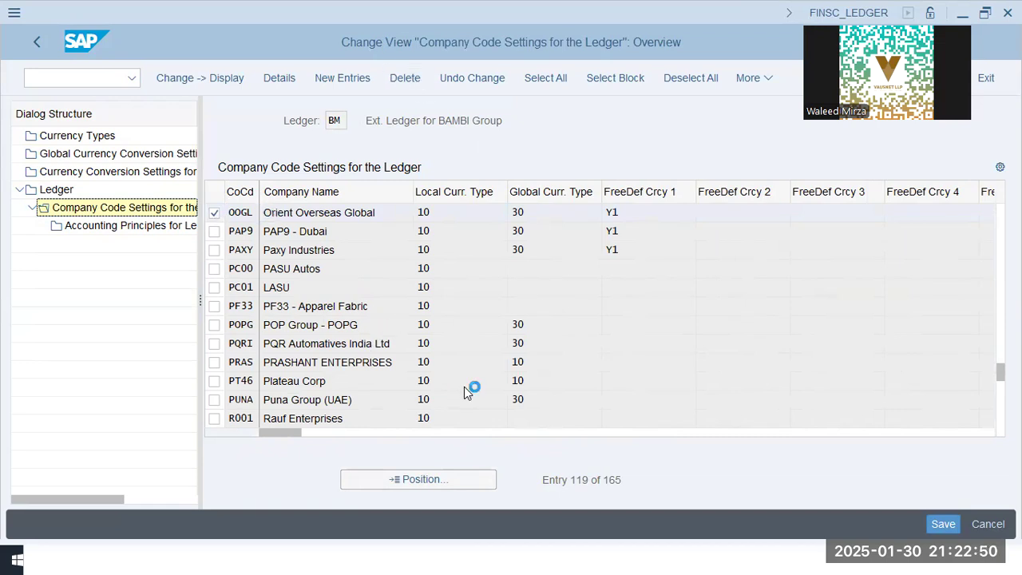
pyautogui.click(55, 189)
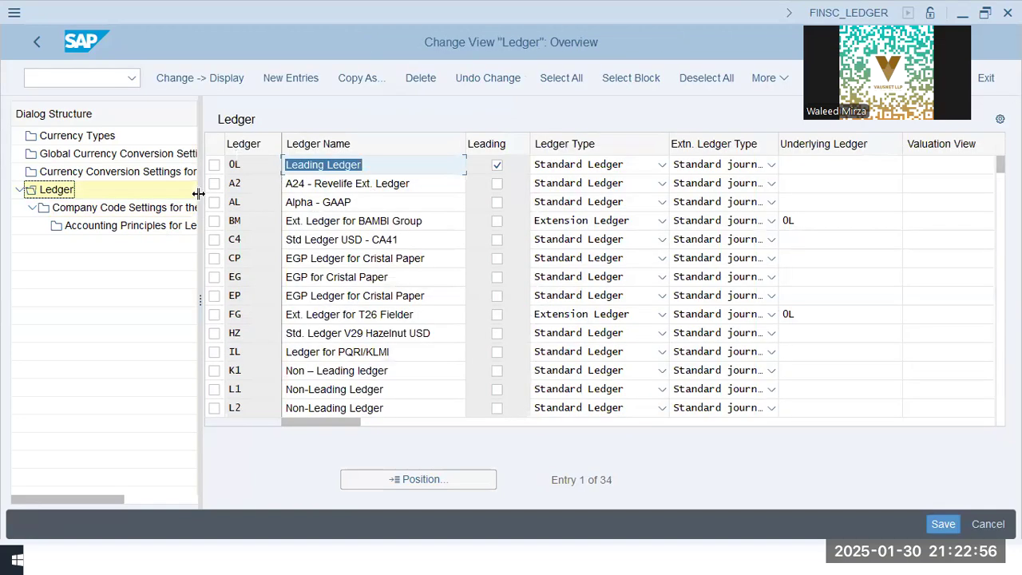
# Open the company code settings of ledger FG and delete the entry for company code OOGL
pyautogui.click(214, 314)
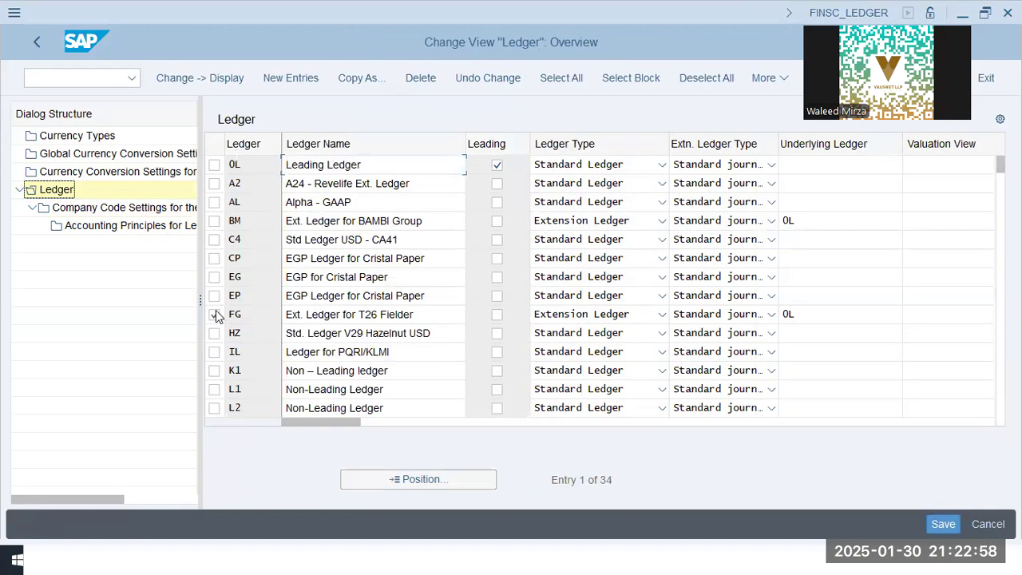
pyautogui.click(127, 207)
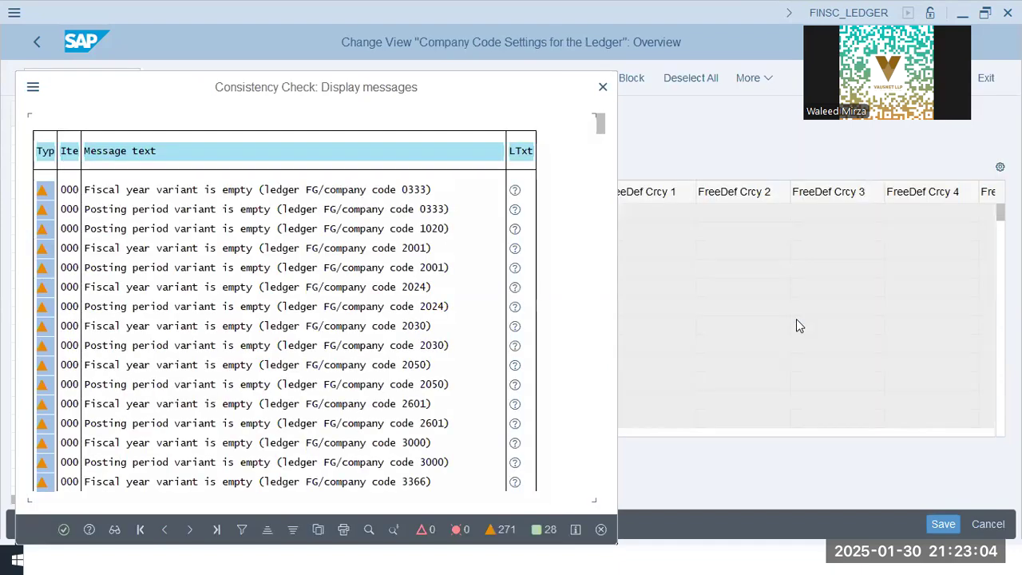
pyautogui.click(63, 530)
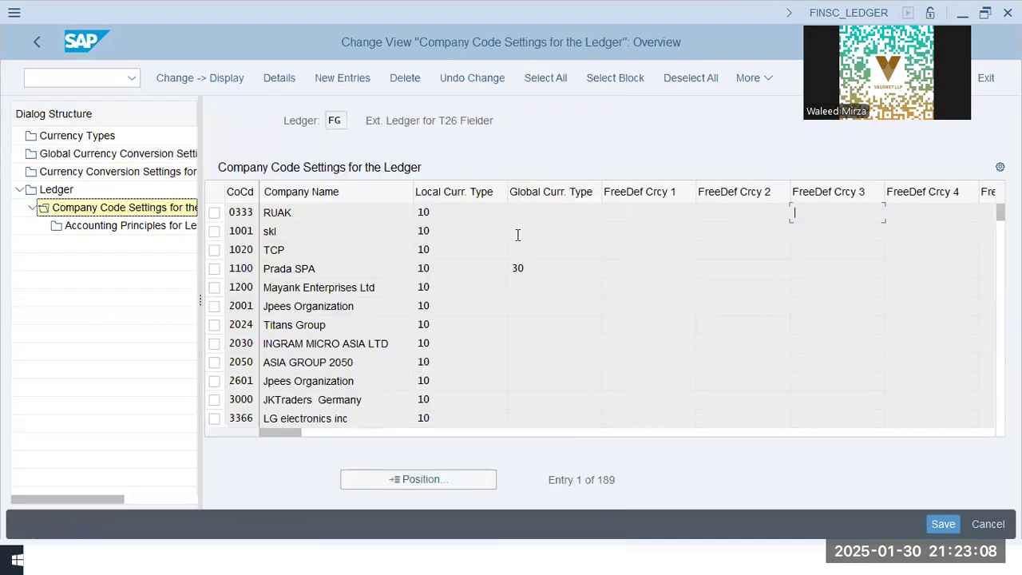
pyautogui.click(403, 483)
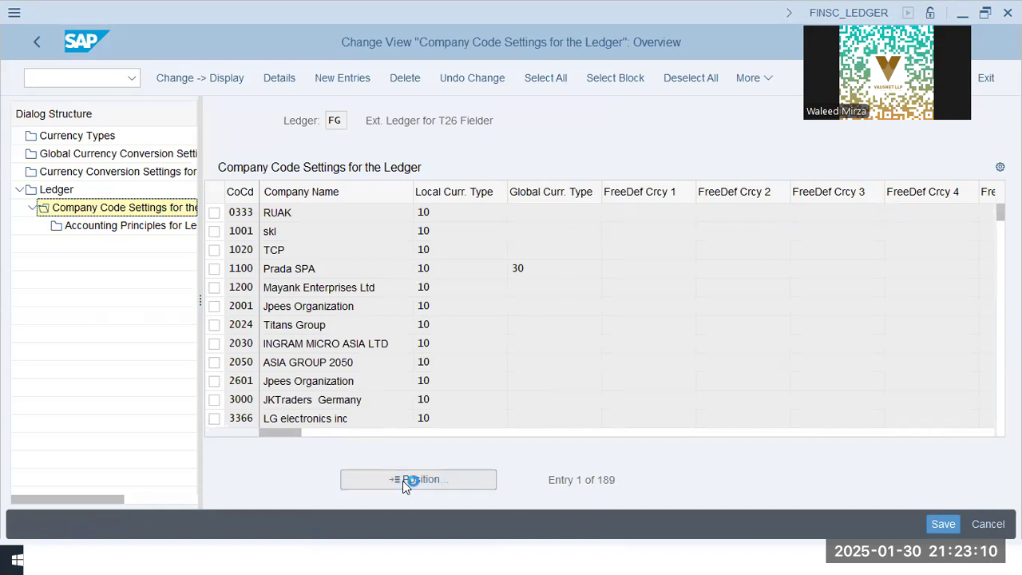
pyautogui.write('oog1')
pyautogui.press('Return')
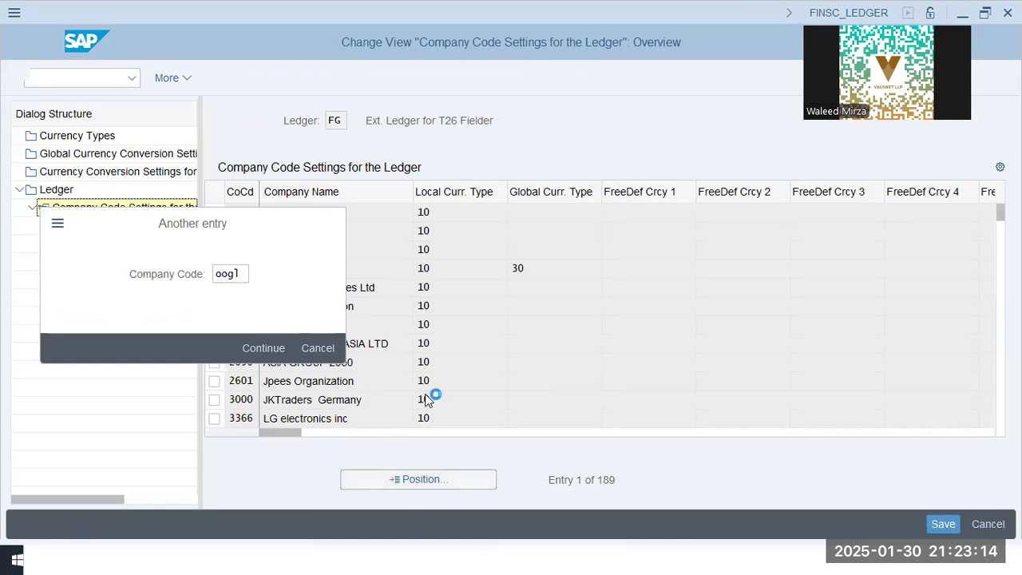
pyautogui.click(214, 213)
pyautogui.click(517, 213)
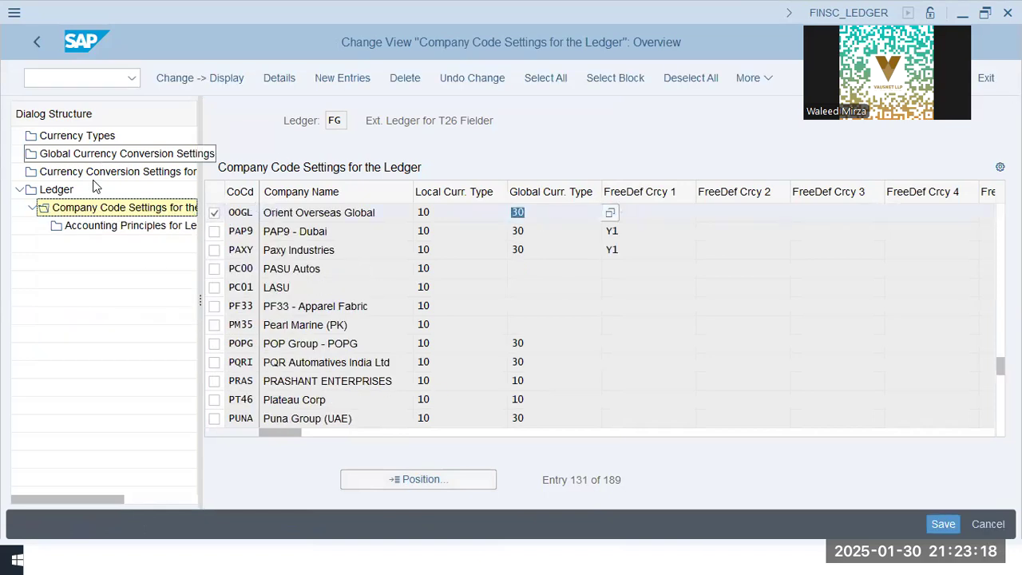
pyautogui.click(404, 77)
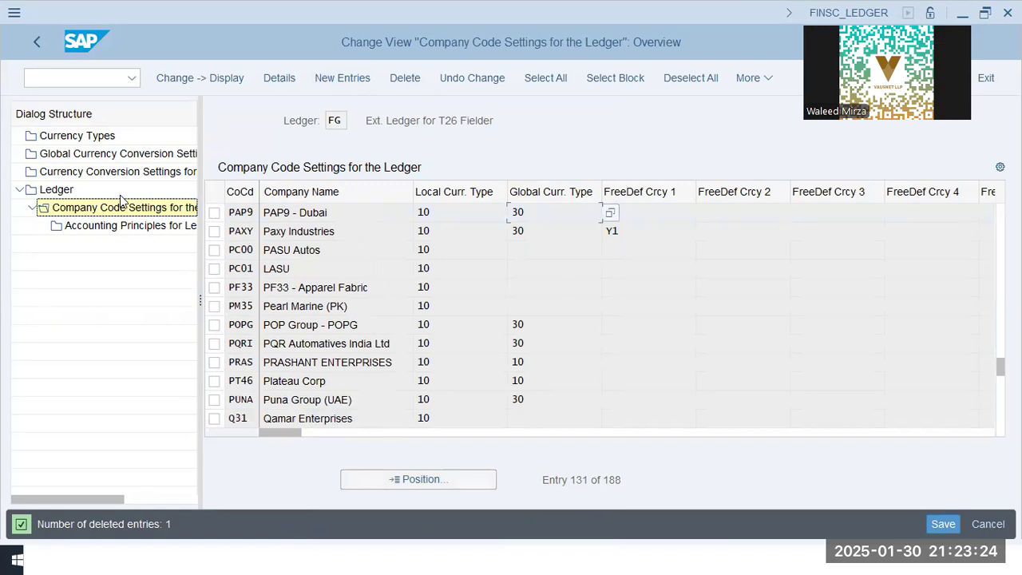
# Review the ledger list for extension ledgers that use 0L as underlying ledger
pyautogui.click(56, 190)
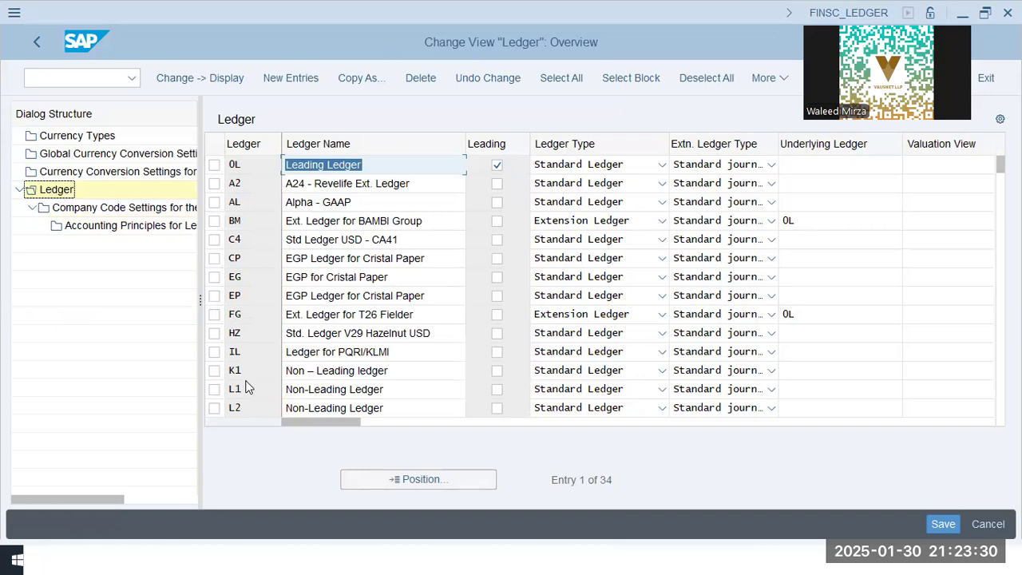
pyautogui.click(337, 352)
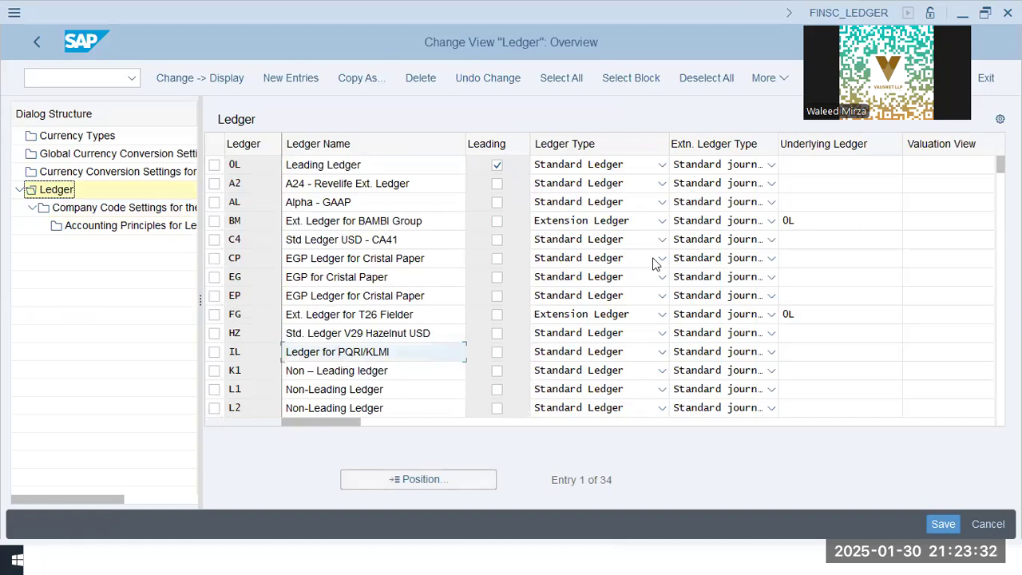
pyautogui.doubleClick(816, 219)
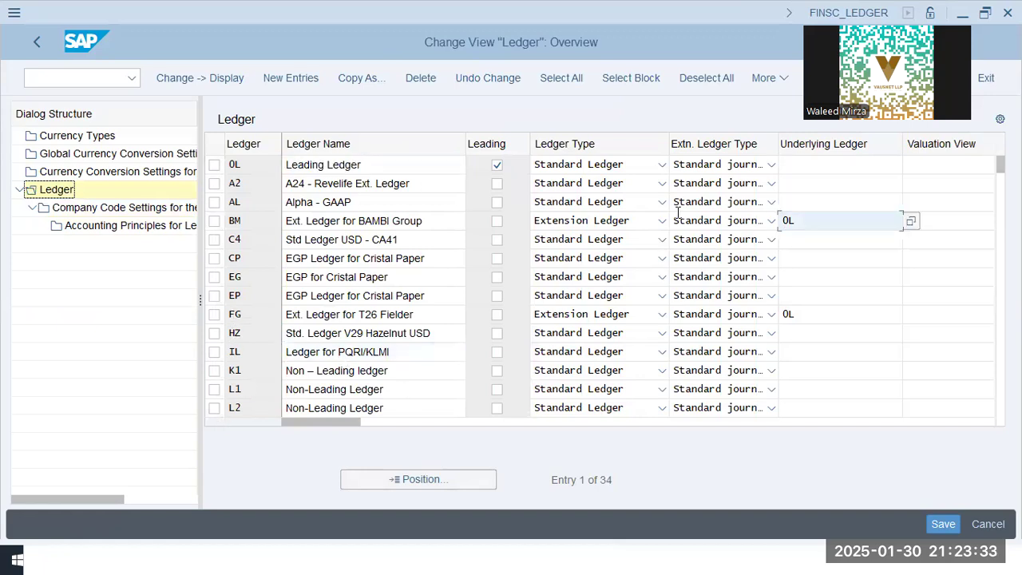
pyautogui.doubleClick(832, 319)
pyautogui.click(379, 356)
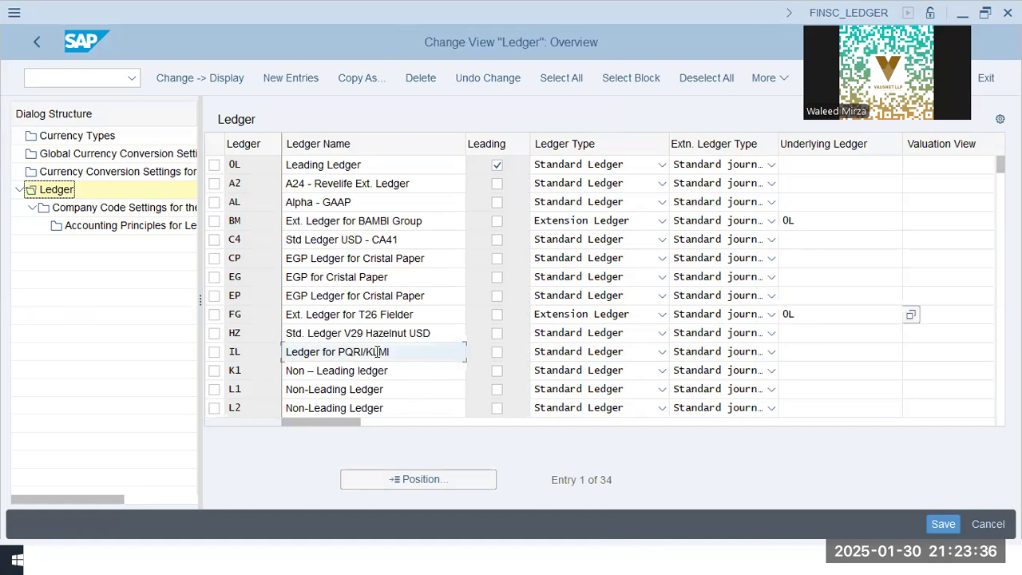
pyautogui.scroll(-3, 379, 356)
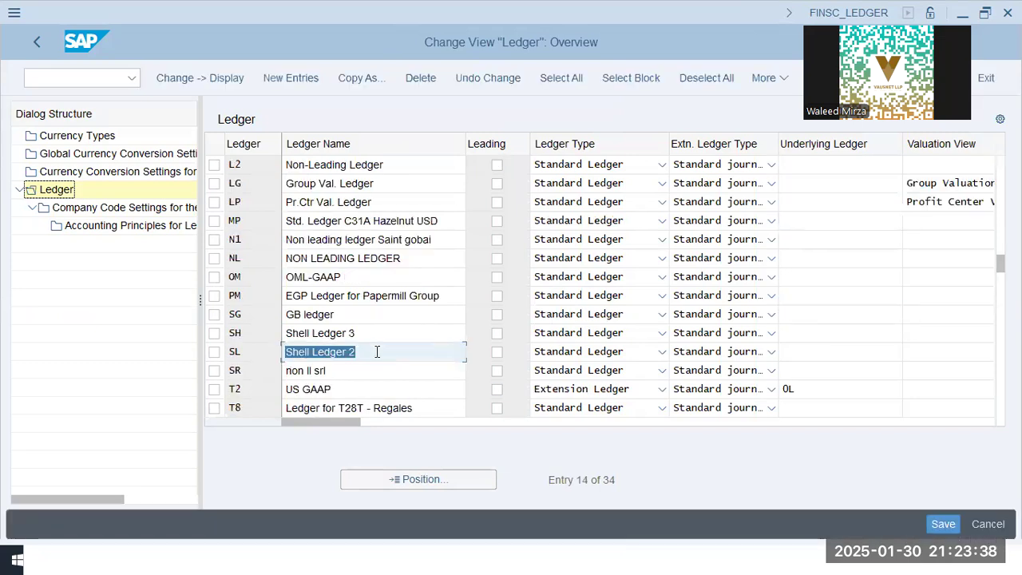
pyautogui.click(835, 389)
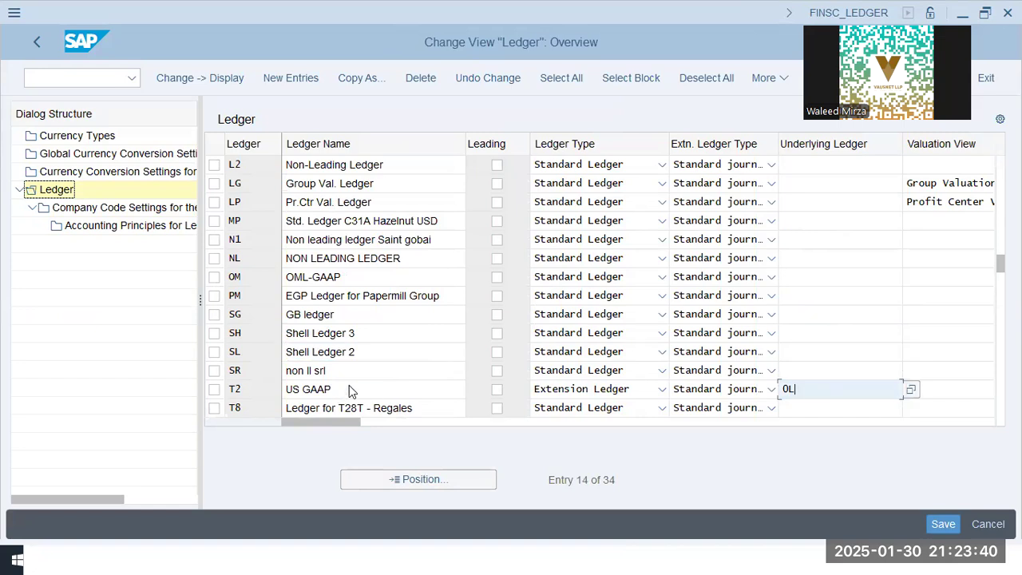
pyautogui.click(249, 388)
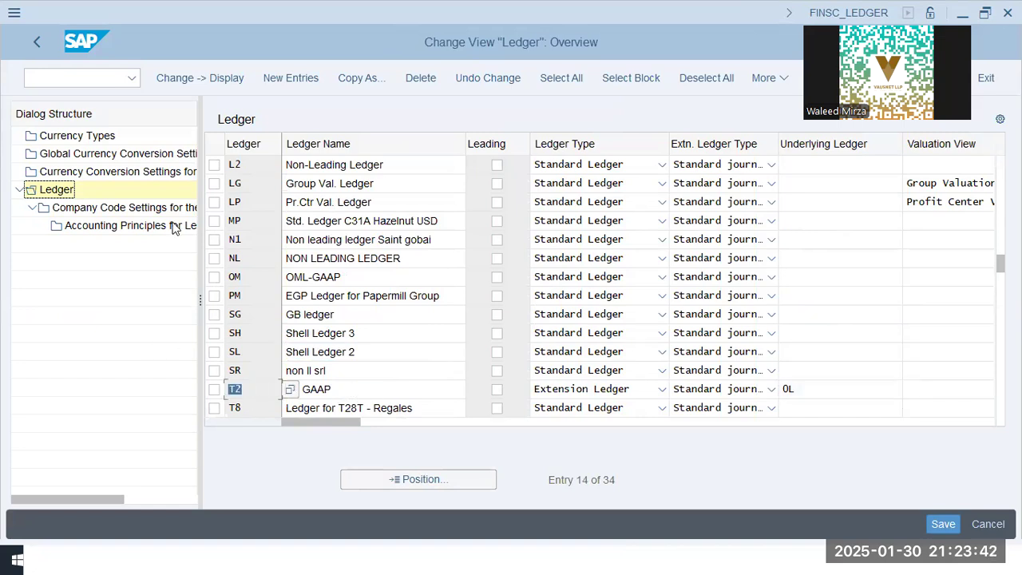
# Open the company code settings of ledger T2 and delete the entry for company code OOGL
pyautogui.click(214, 389)
pyautogui.click(112, 207)
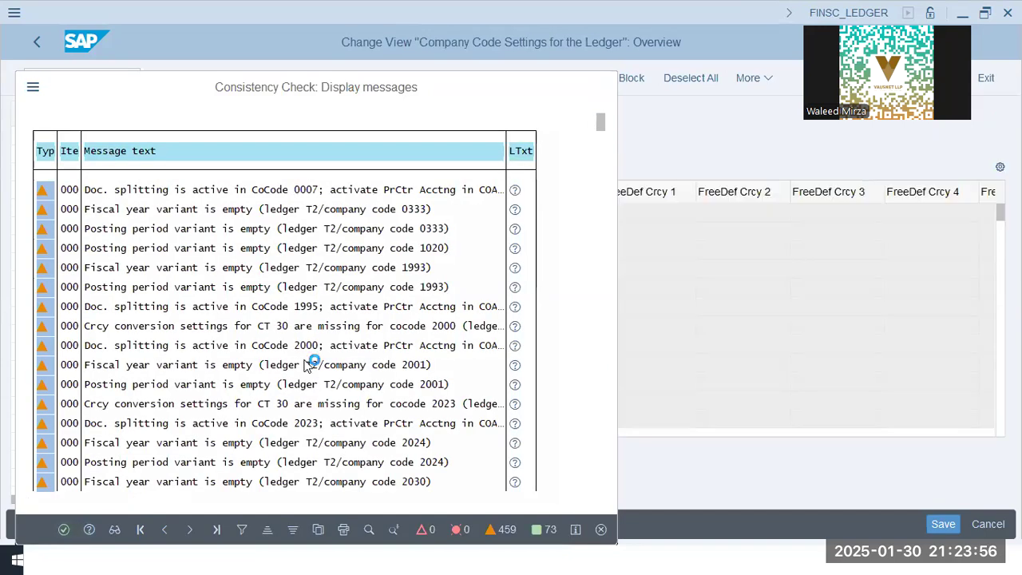
pyautogui.press('Return')
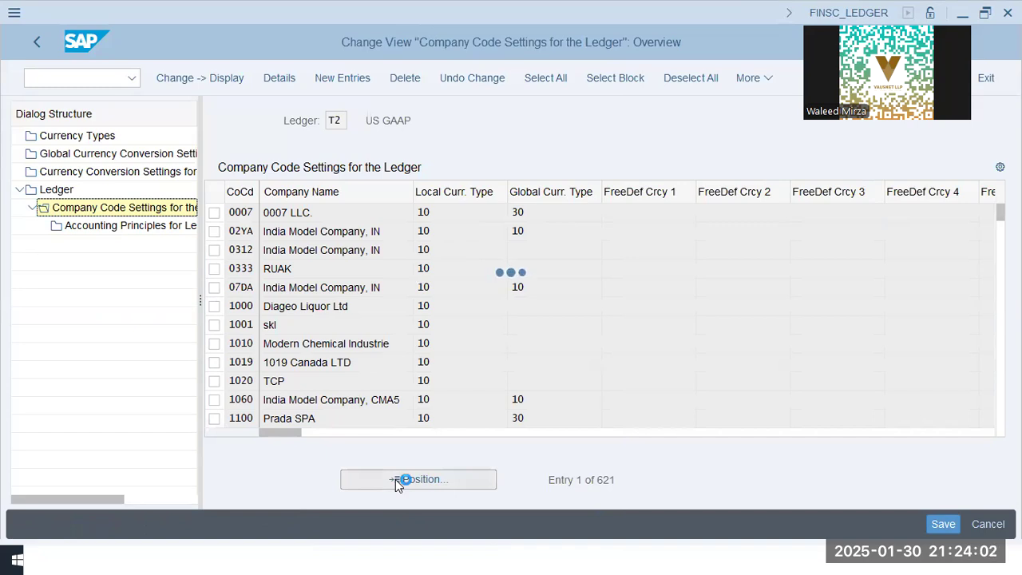
pyautogui.write('oog1')
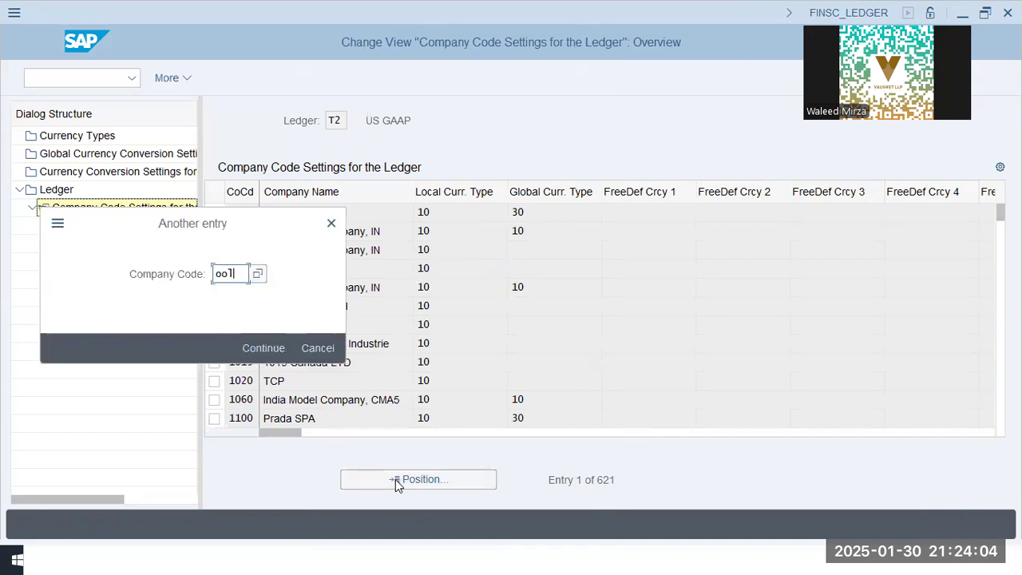
pyautogui.press('Return')
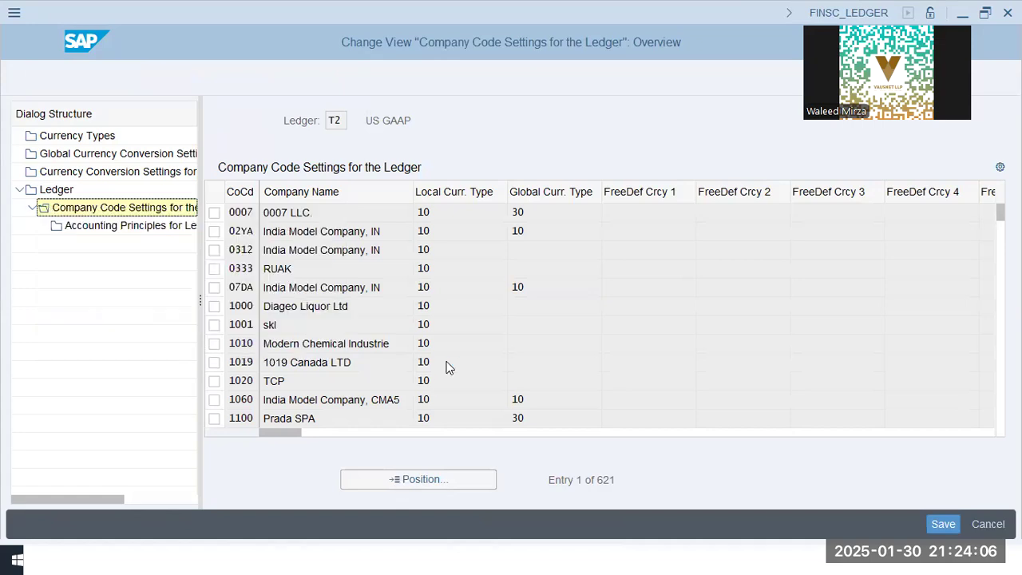
pyautogui.click(214, 212)
pyautogui.click(406, 74)
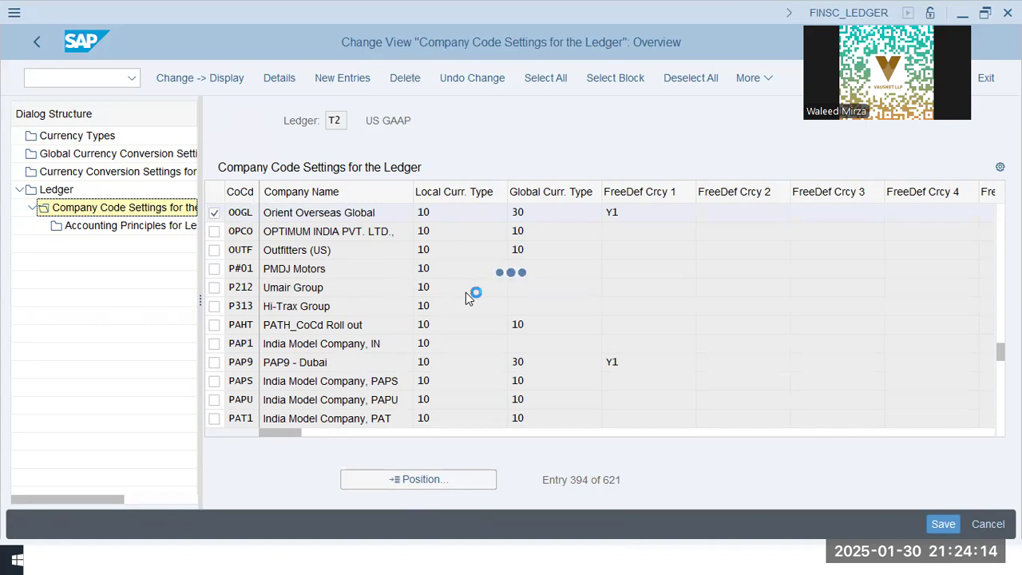
# Open the company code settings of ledger V9 and delete the entry for company code OOGL
pyautogui.doubleClick(72, 190)
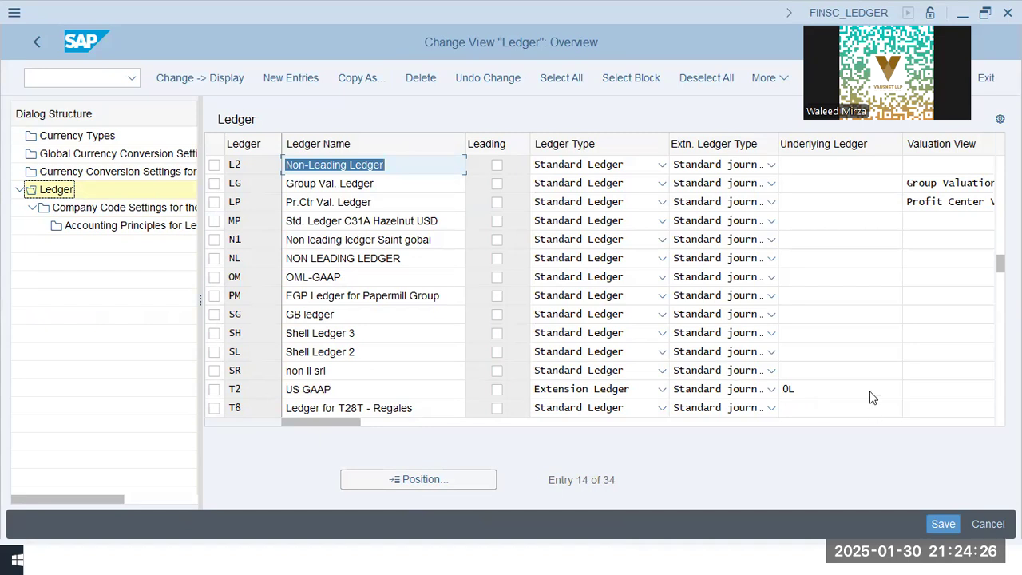
pyautogui.click(870, 394)
pyautogui.press('F4')
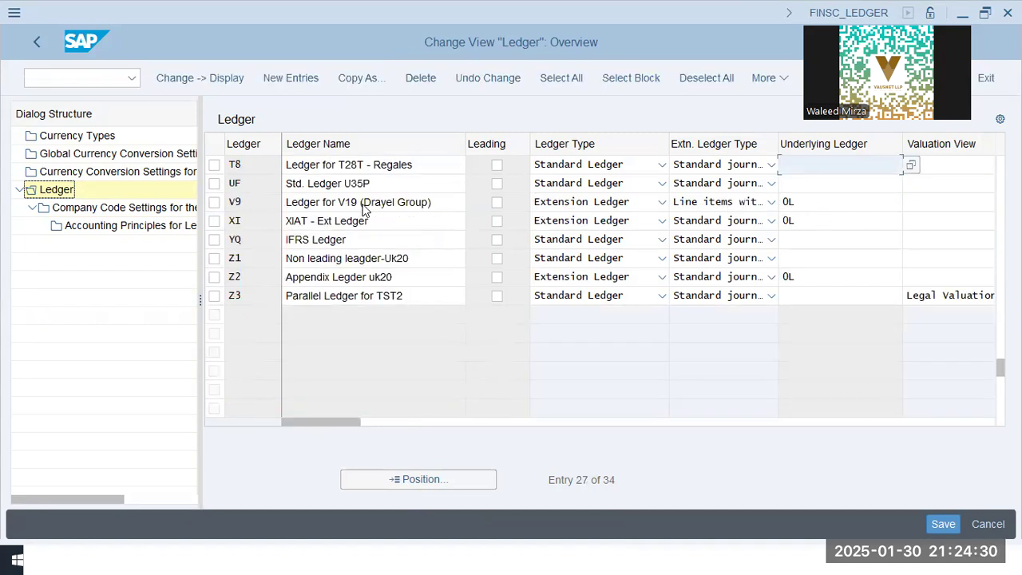
pyautogui.click(363, 205)
pyautogui.click(213, 202)
pyautogui.click(112, 209)
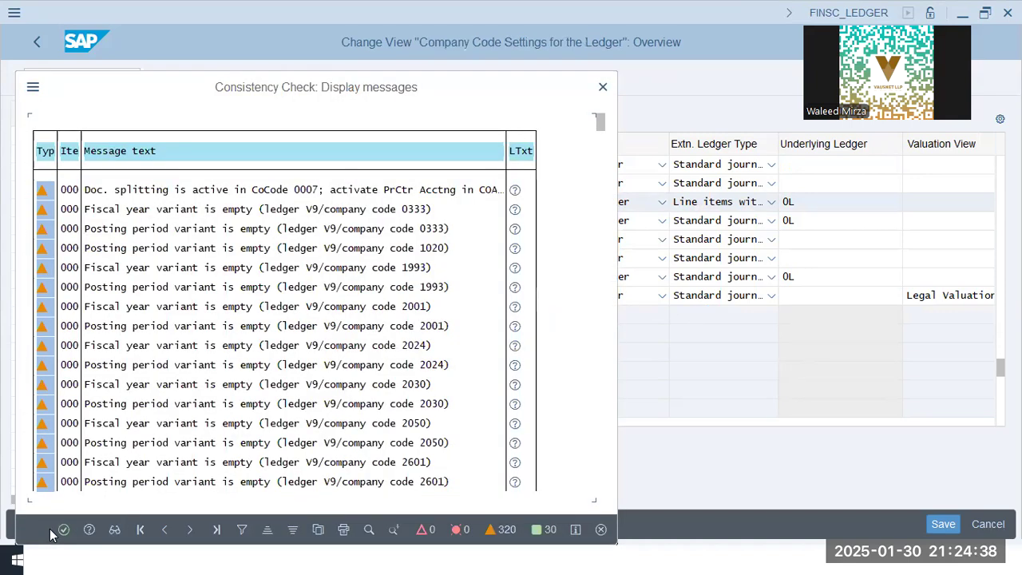
pyautogui.click(63, 529)
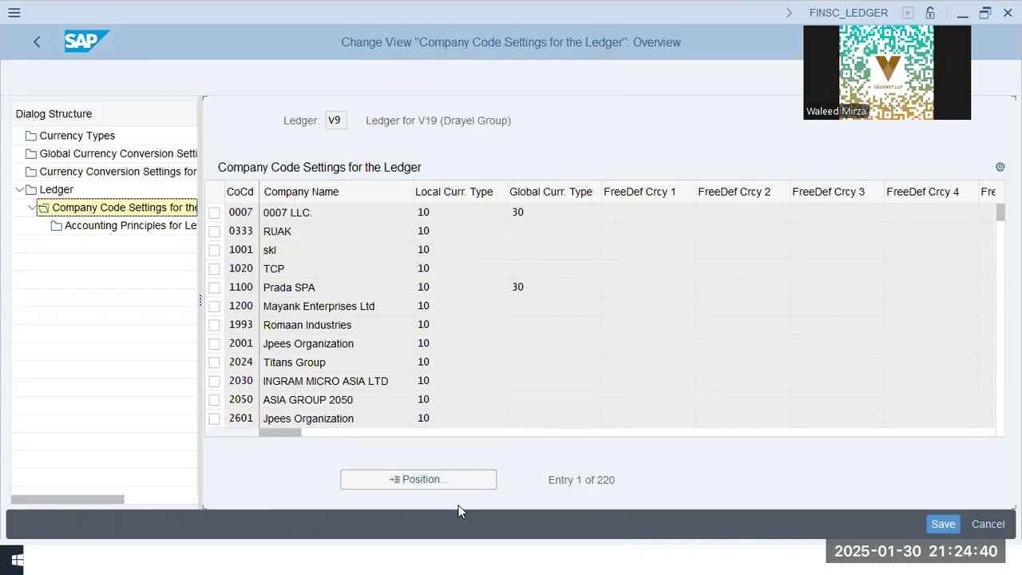
pyautogui.click(445, 483)
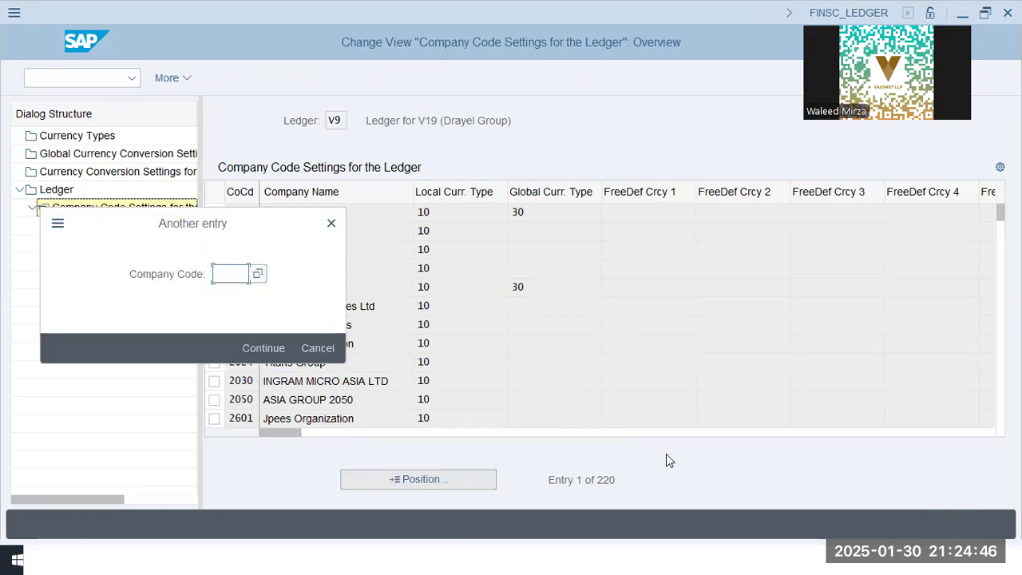
pyautogui.write('oogl')
pyautogui.press('Return')
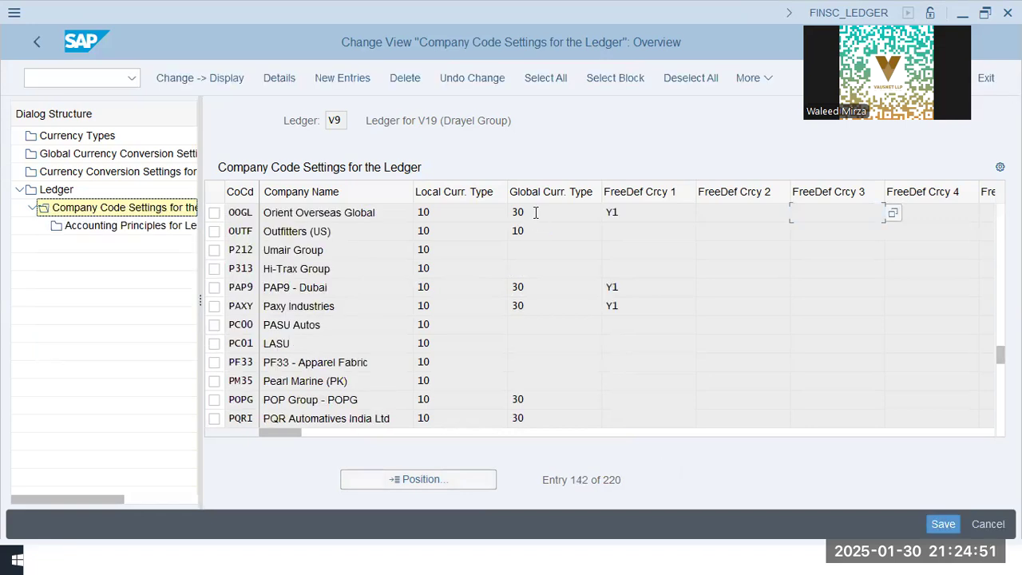
pyautogui.click(214, 212)
pyautogui.click(105, 211)
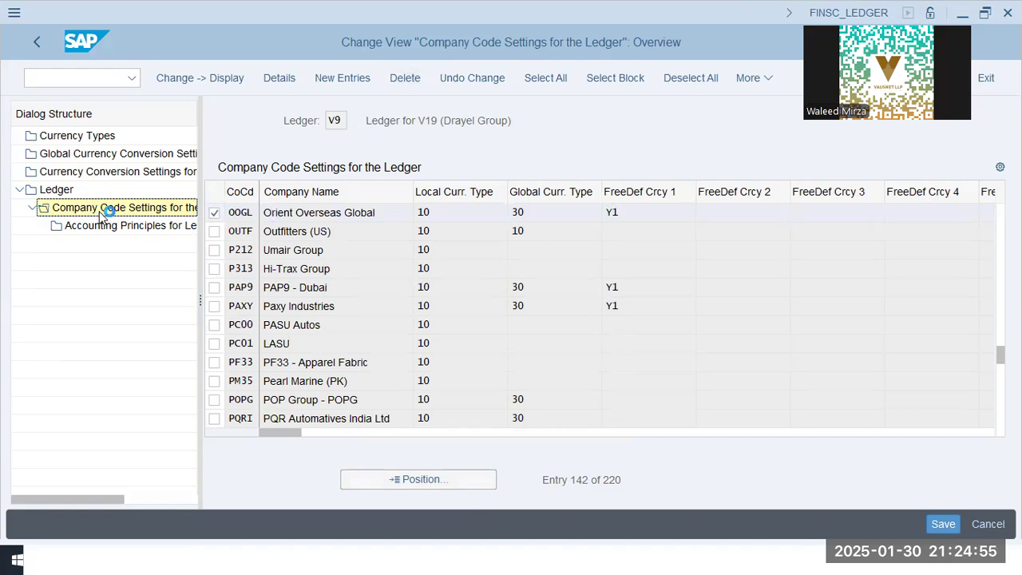
# Open the company code settings of ledger XI and select the entry for company code OOGL
pyautogui.doubleClick(56, 191)
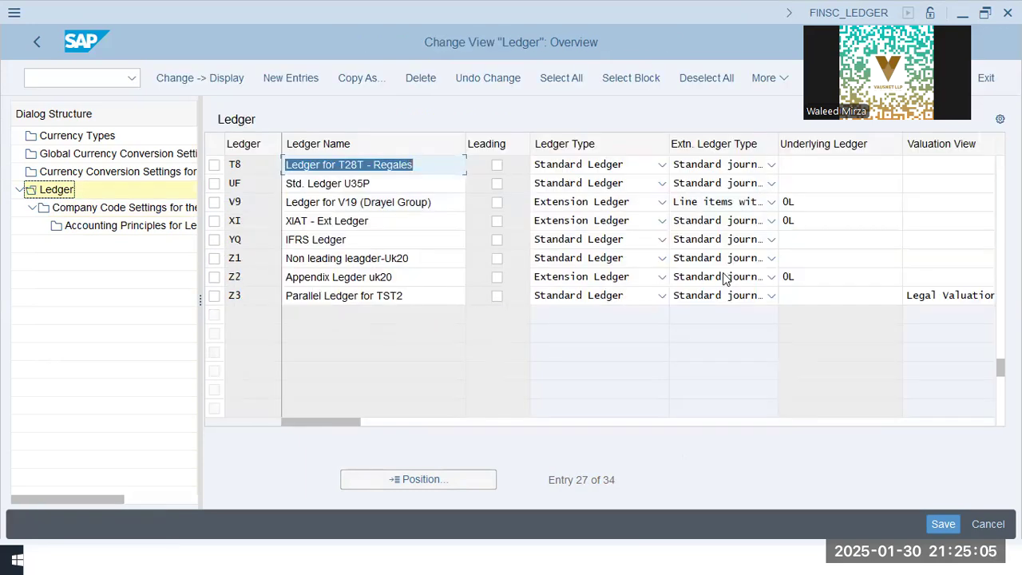
pyautogui.click(216, 205)
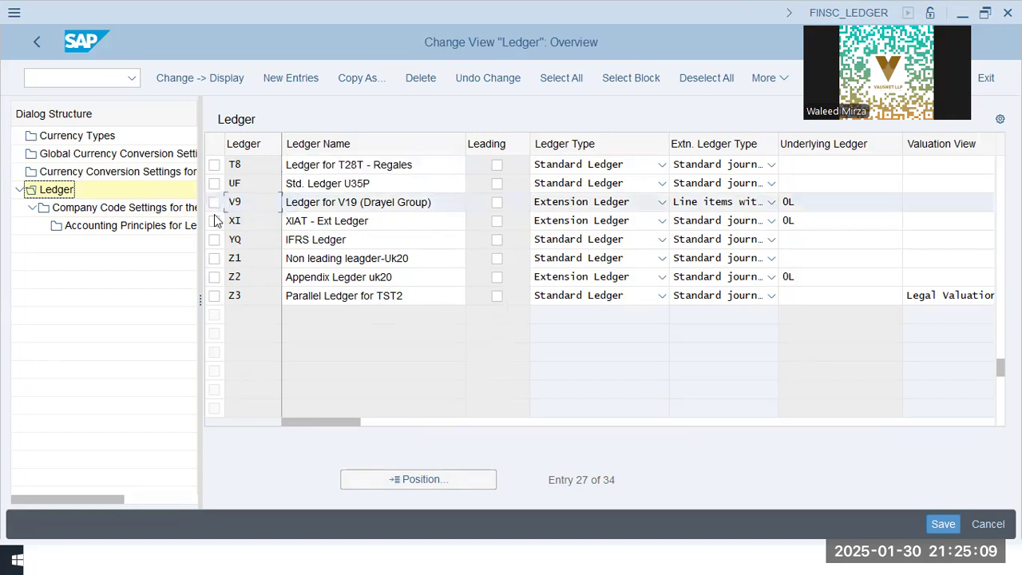
pyautogui.click(214, 280)
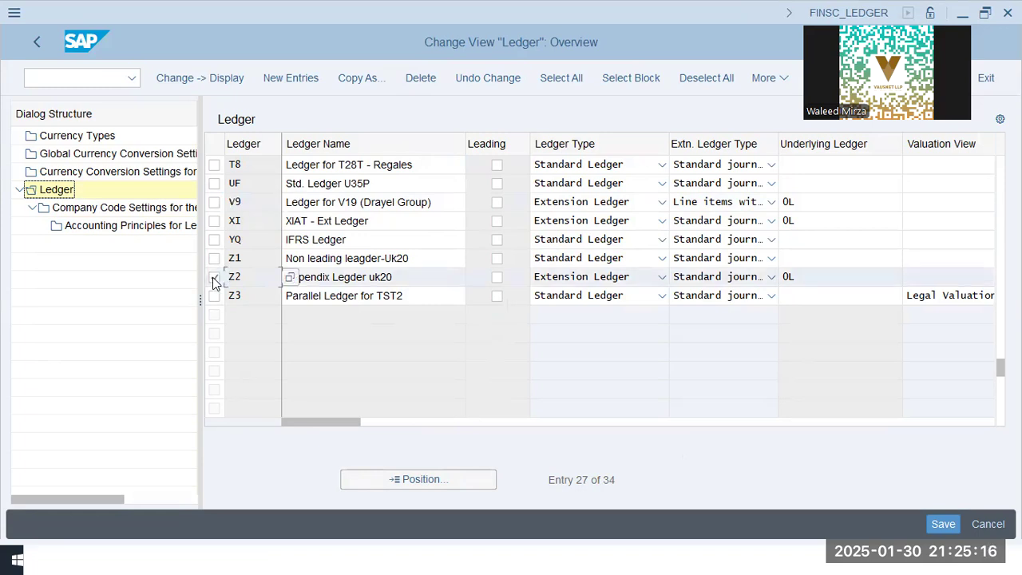
pyautogui.click(214, 222)
pyautogui.click(214, 277)
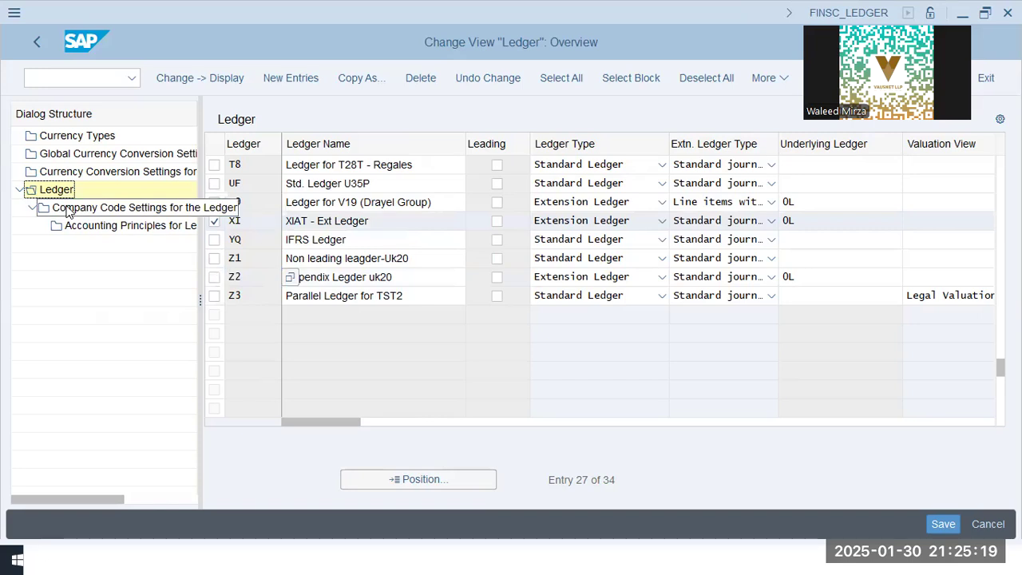
pyautogui.doubleClick(68, 209)
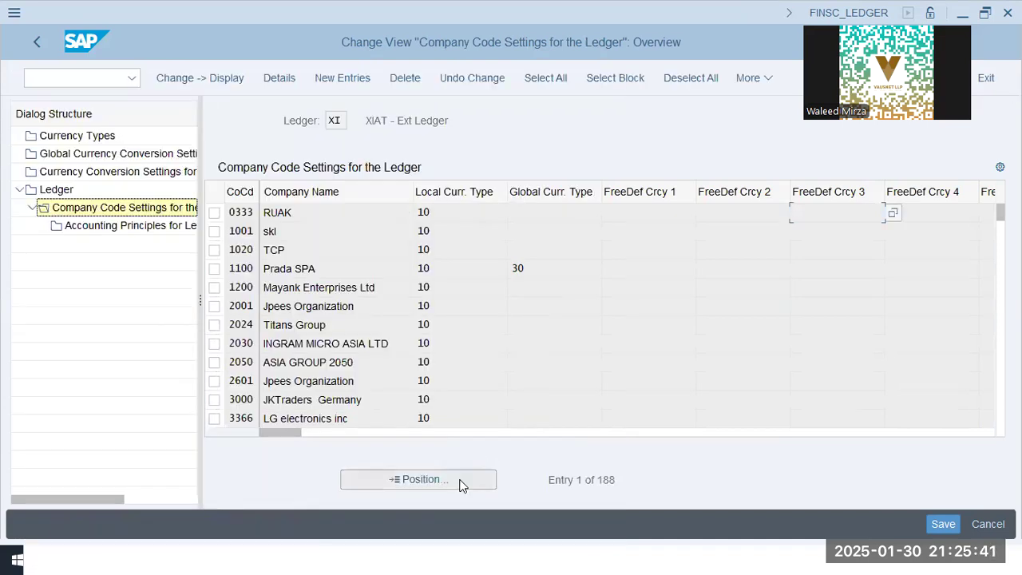
pyautogui.click(460, 481)
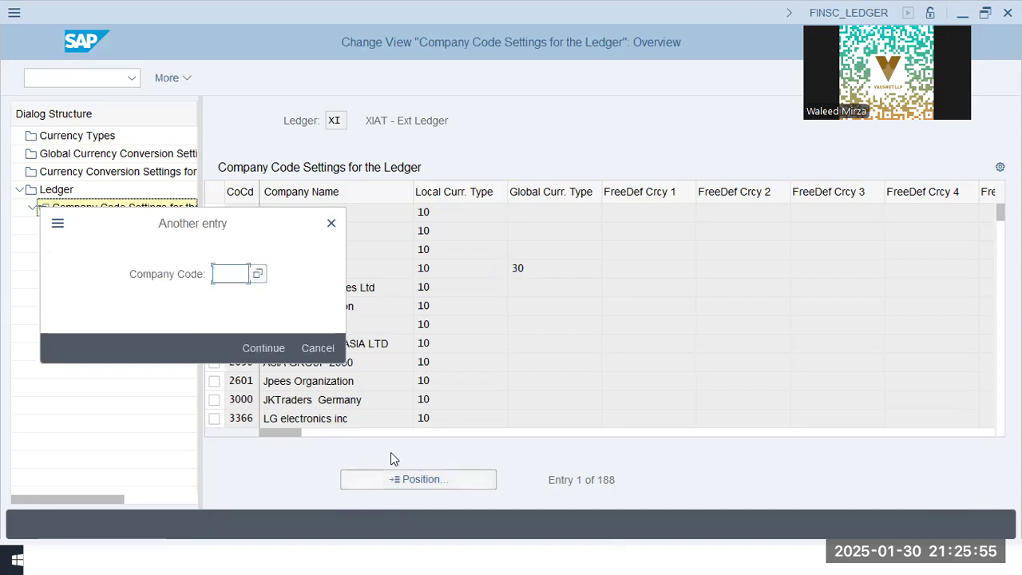
pyautogui.write('ogl')
pyautogui.press('Return')
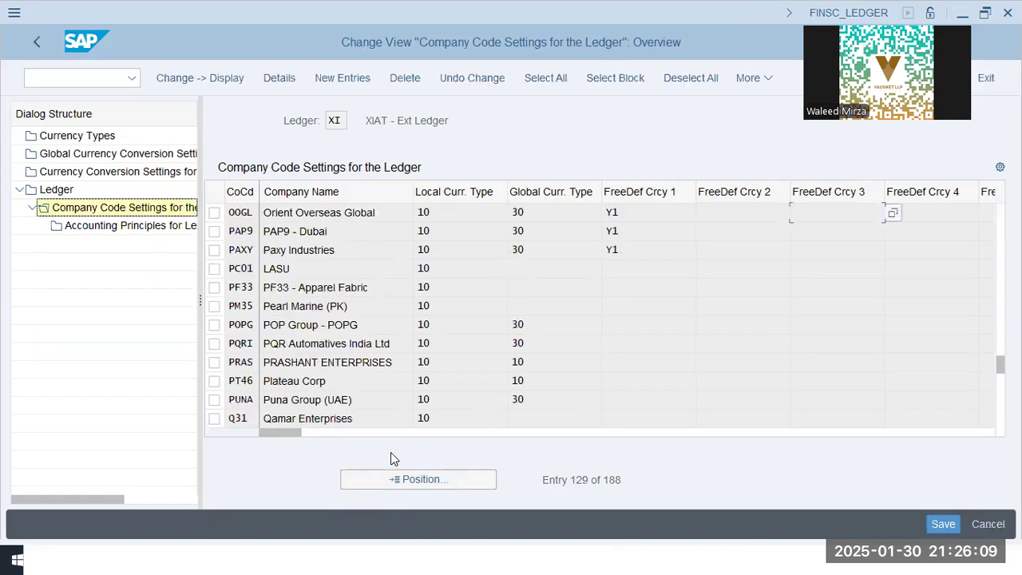
pyautogui.click(214, 213)
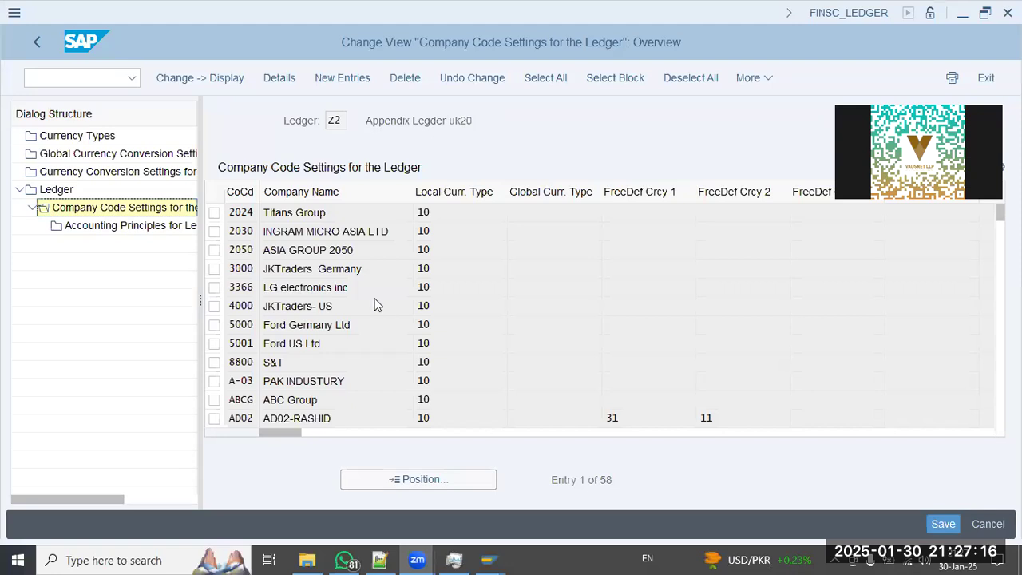
# Position ledger Z2's company code settings to OOGL and delete that company code entry
pyautogui.click(409, 479)
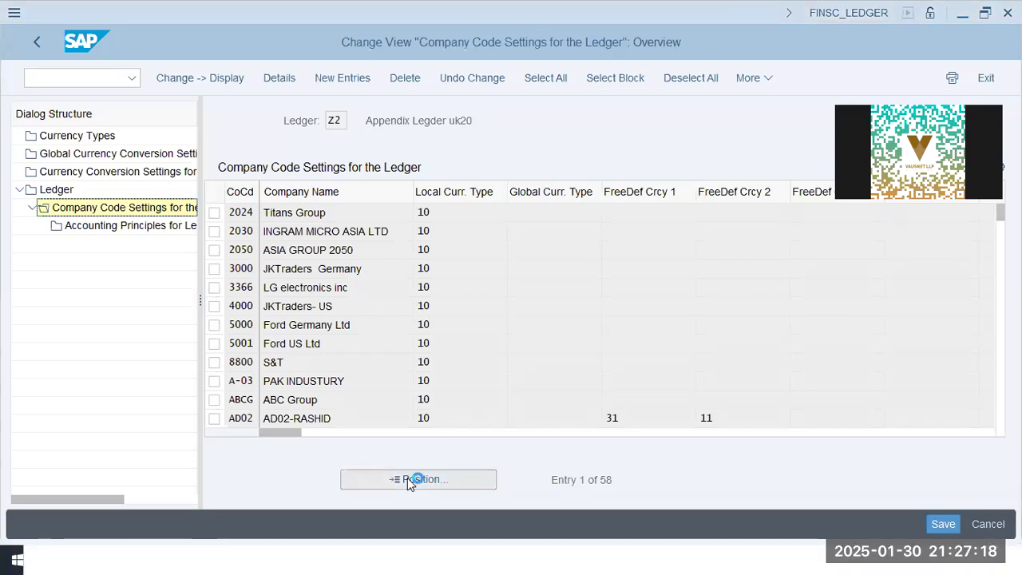
pyautogui.write('oogl')
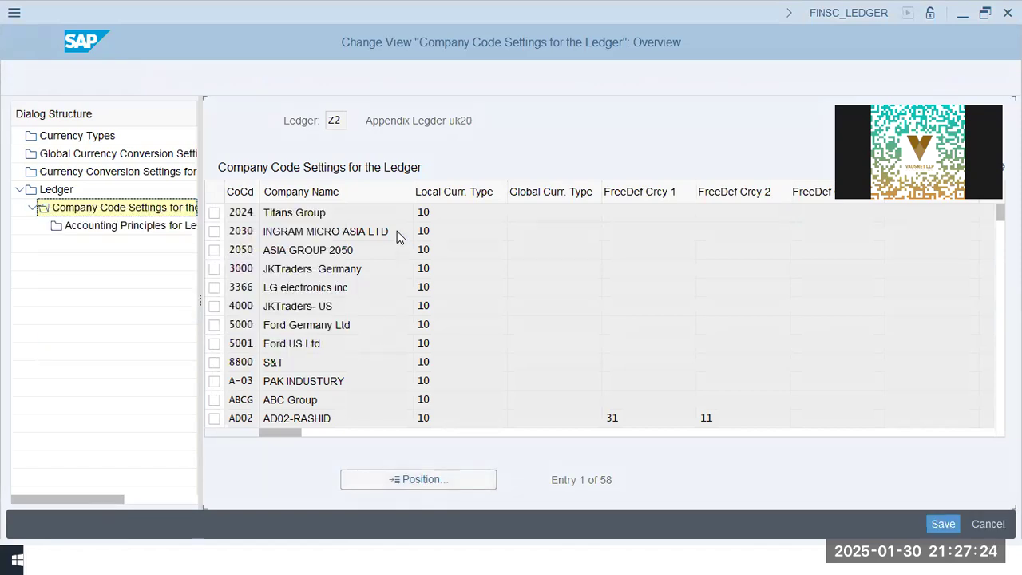
pyautogui.click(222, 214)
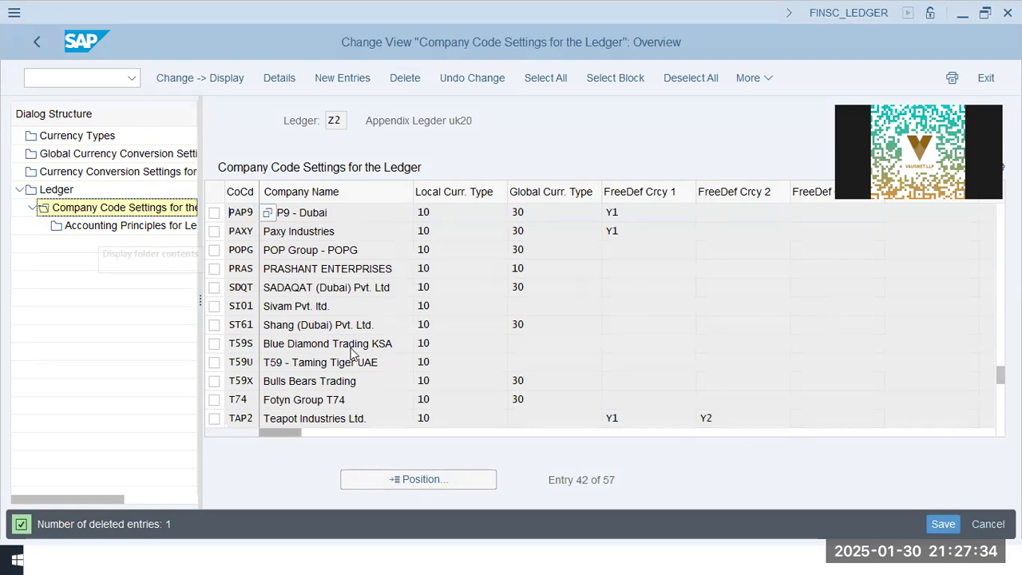
# Save the ledger changes under customizing request SA2K902216
pyautogui.click(938, 527)
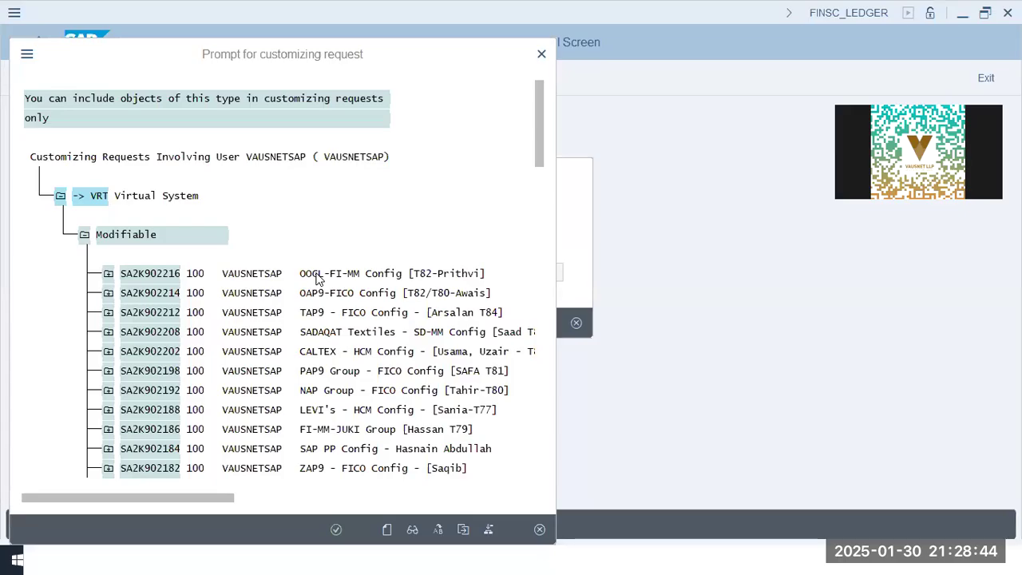
pyautogui.doubleClick(319, 275)
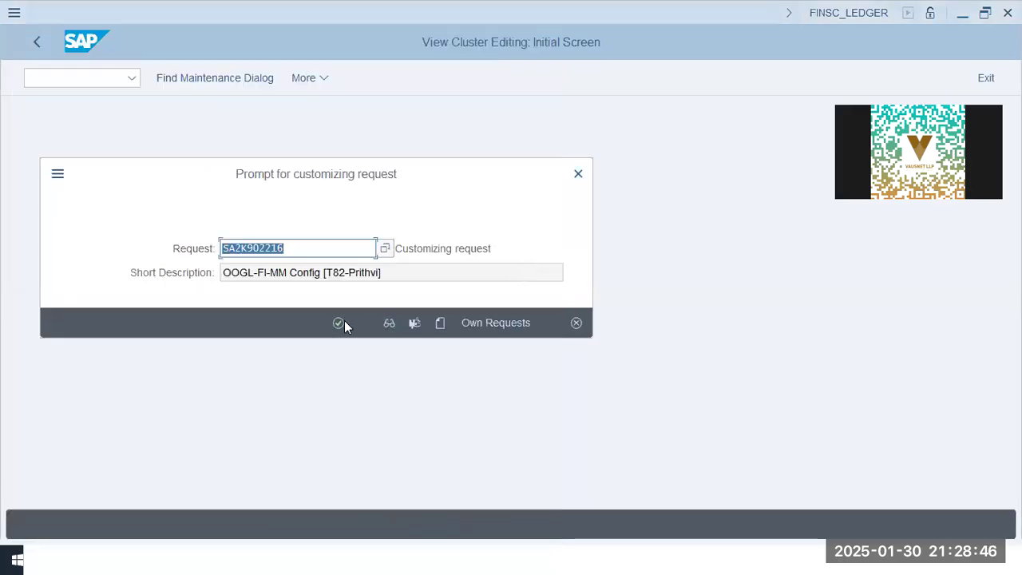
pyautogui.click(340, 323)
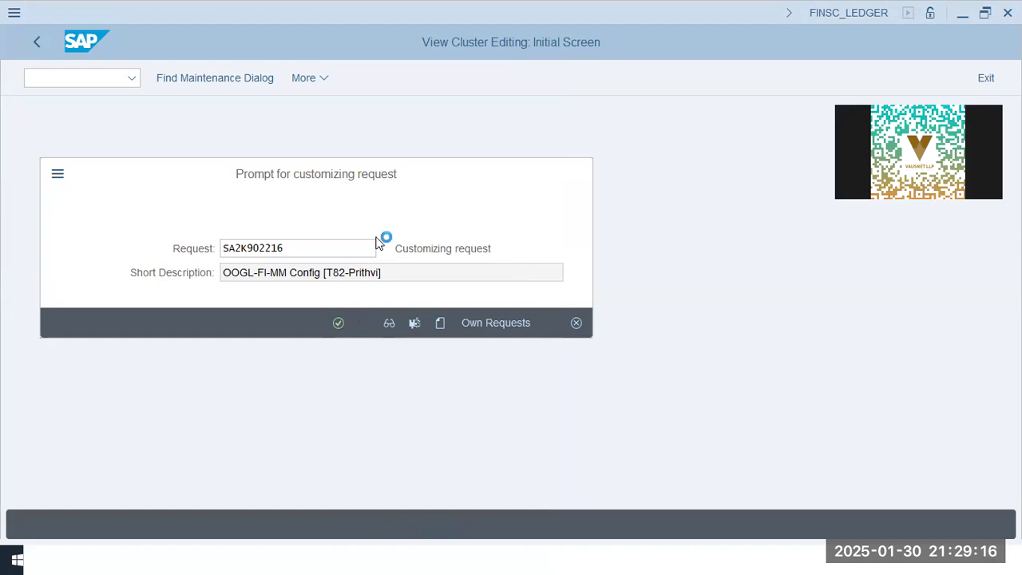
pyautogui.click(340, 322)
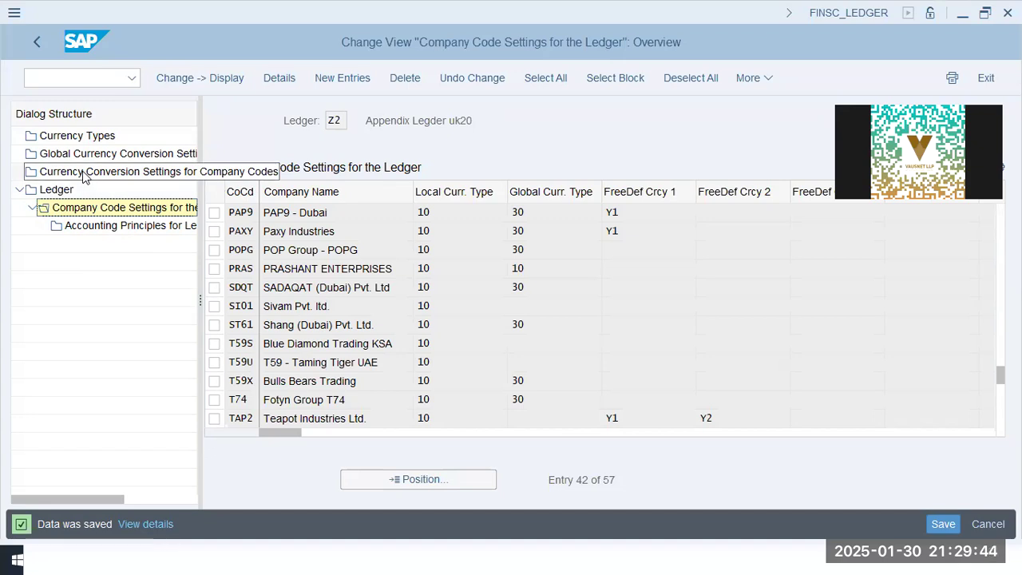
# Review the currency types, their valuation views, legal currency types and settings definition levels
pyautogui.press('F3')
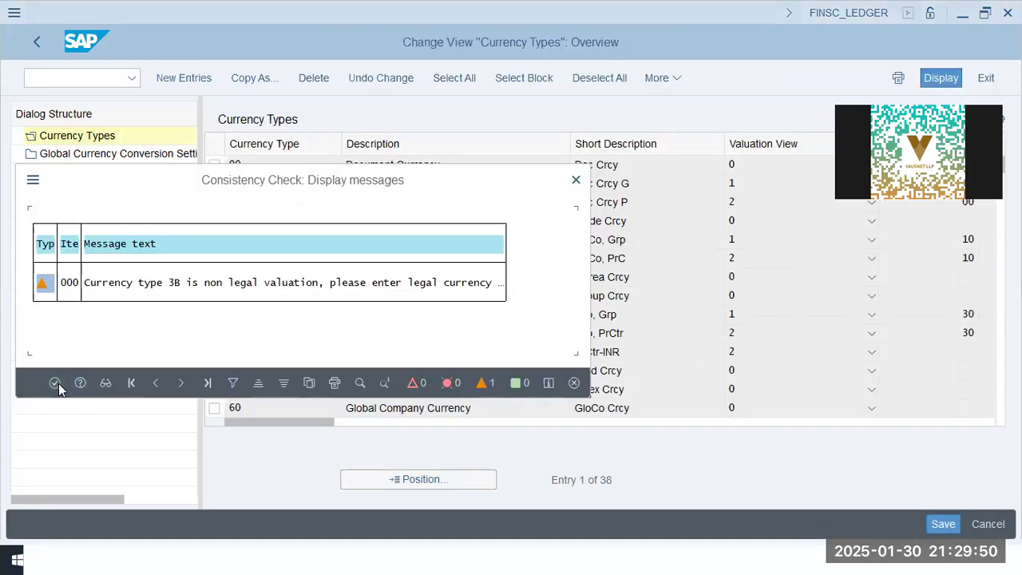
pyautogui.click(50, 383)
pyautogui.click(284, 163)
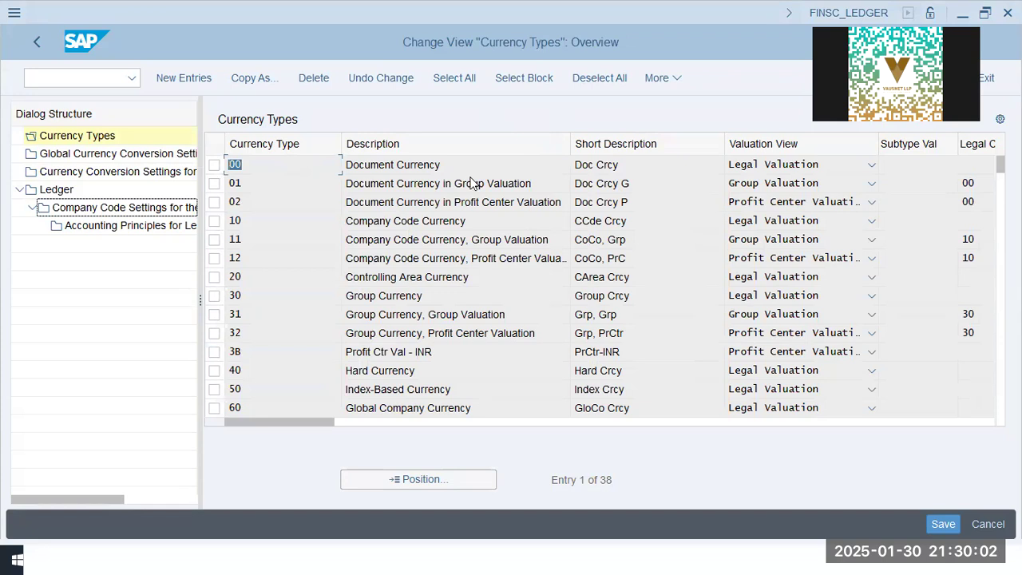
pyautogui.press('Tab')
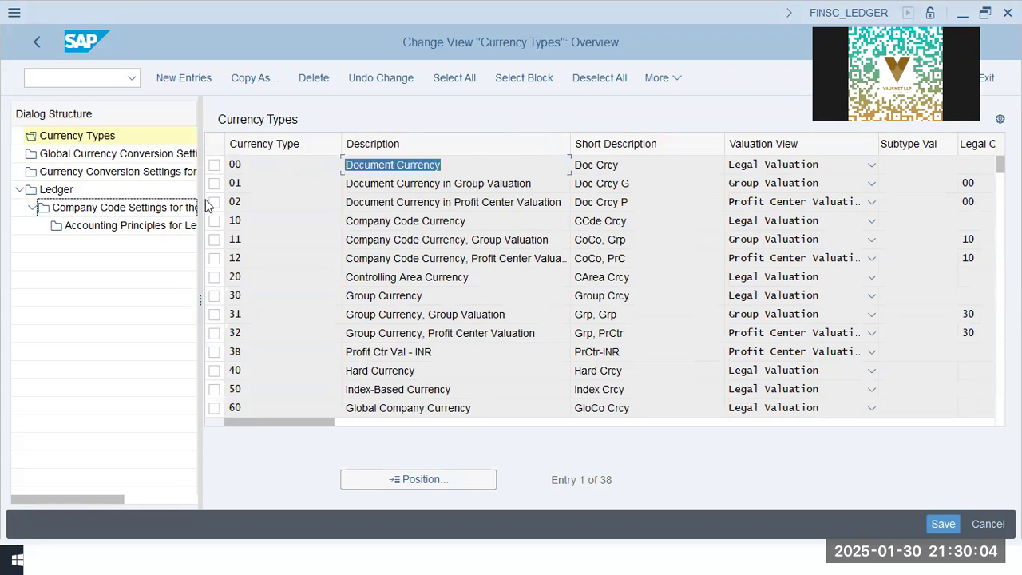
pyautogui.click(300, 164)
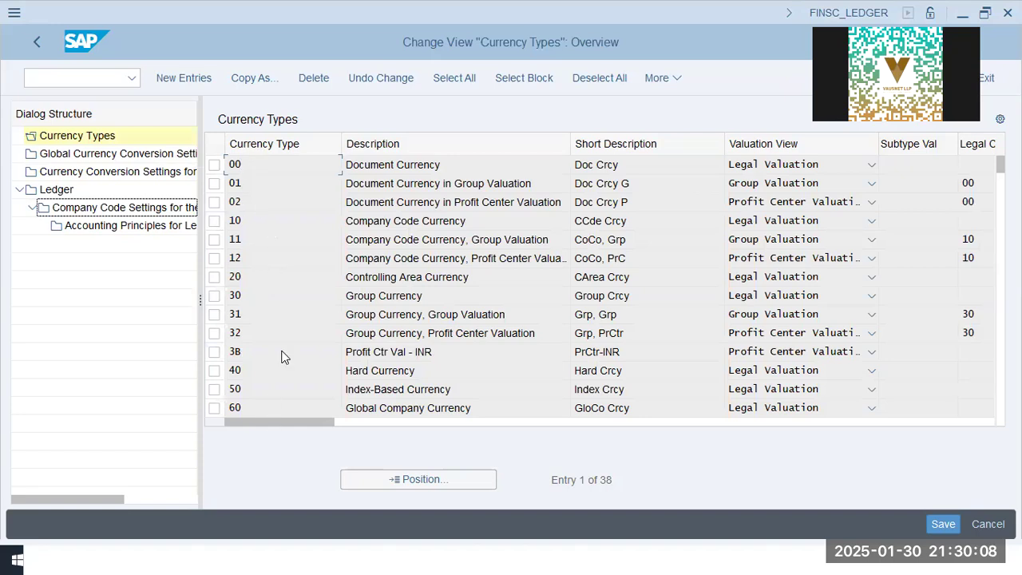
pyautogui.moveTo(183, 166); pyautogui.dragTo(181, 166)
pyautogui.moveTo(464, 166); pyautogui.dragTo(304, 163)
pyautogui.moveTo(479, 163); pyautogui.dragTo(256, 161)
pyautogui.click(456, 165)
pyautogui.moveTo(472, 164); pyautogui.dragTo(265, 166)
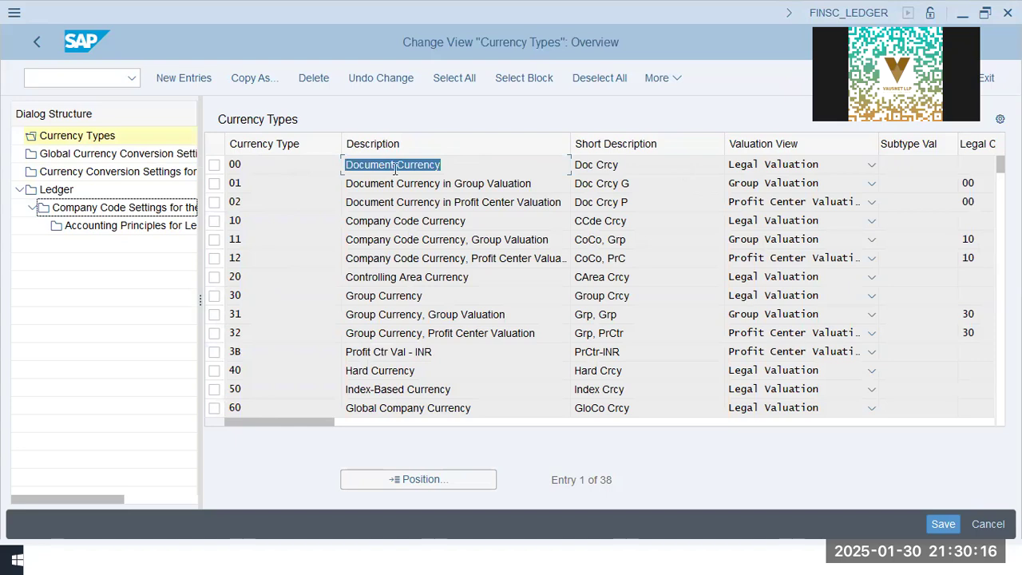
pyautogui.click(455, 165)
pyautogui.moveTo(463, 171); pyautogui.dragTo(258, 176)
pyautogui.click(232, 165)
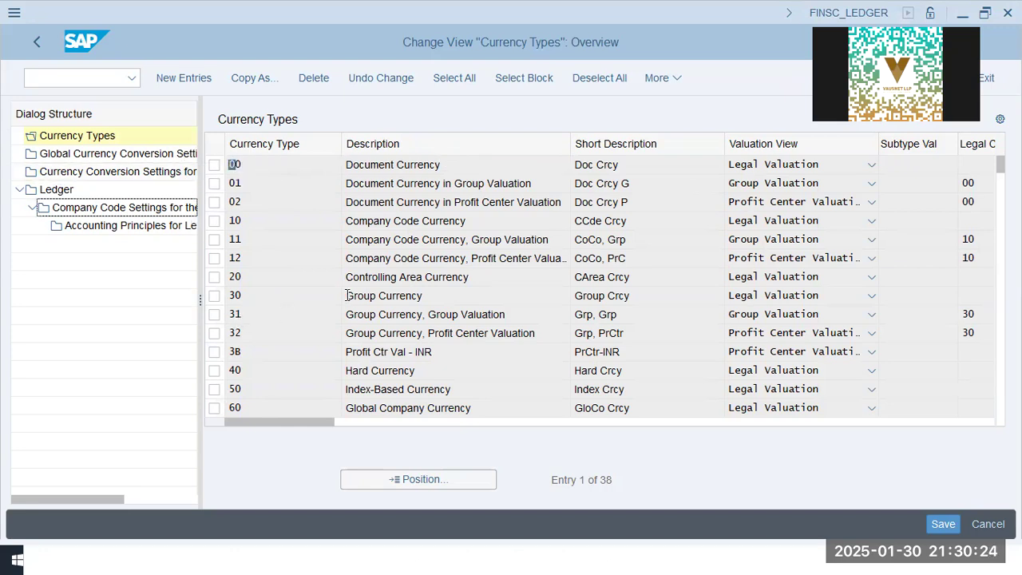
pyautogui.moveTo(244, 166); pyautogui.dragTo(233, 165)
pyautogui.click(256, 190)
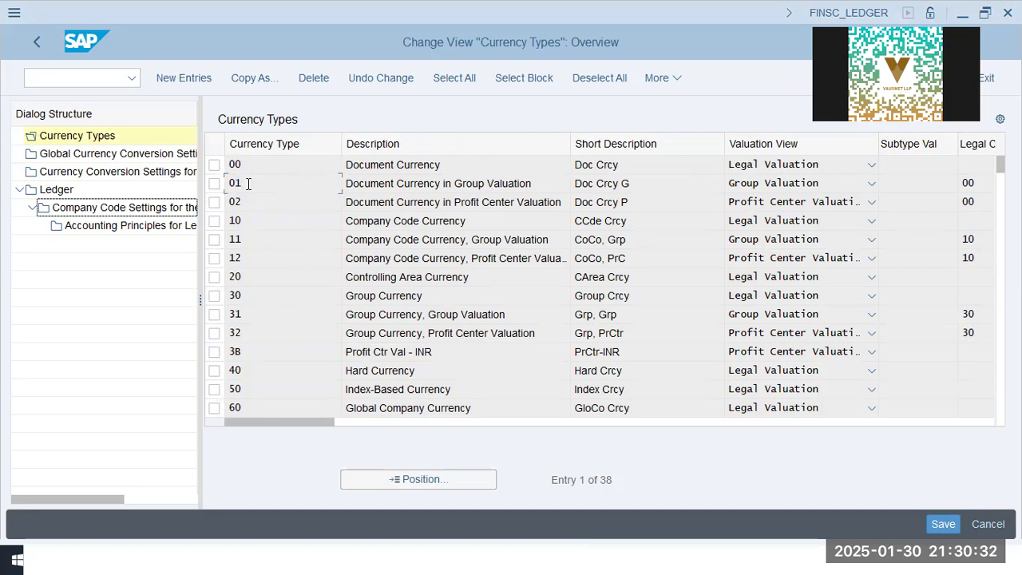
pyautogui.click(397, 186)
pyautogui.moveTo(535, 184); pyautogui.dragTo(275, 182)
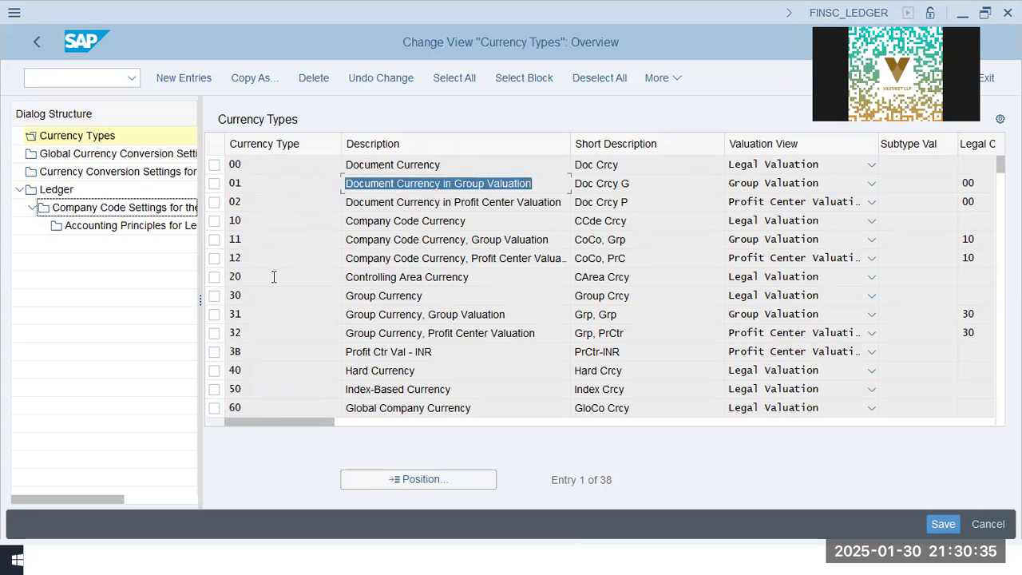
pyautogui.click(257, 202)
pyautogui.moveTo(530, 202); pyautogui.dragTo(296, 197)
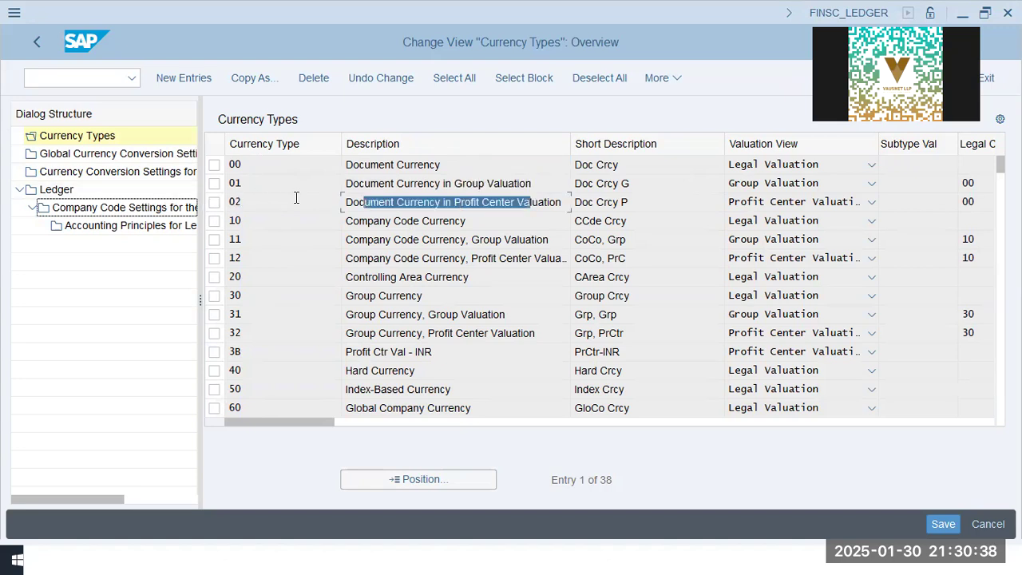
pyautogui.click(257, 221)
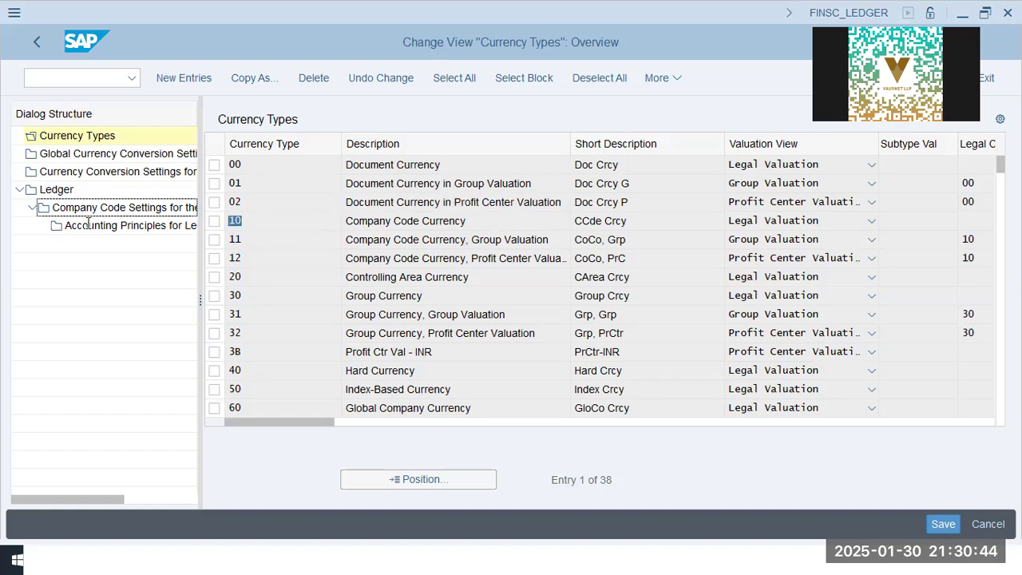
pyautogui.press('Tab')
pyautogui.press('Tab')
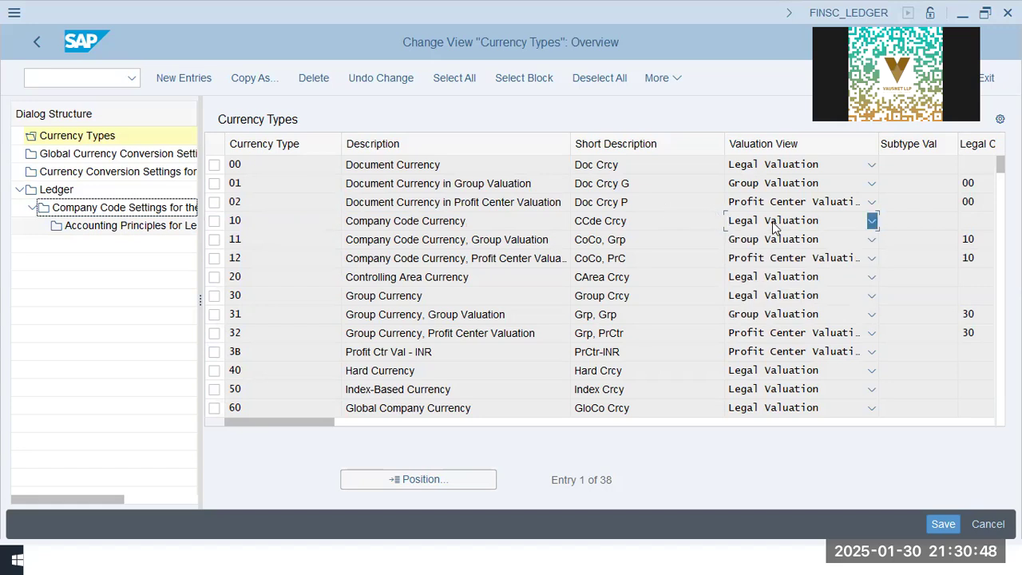
pyautogui.click(772, 227)
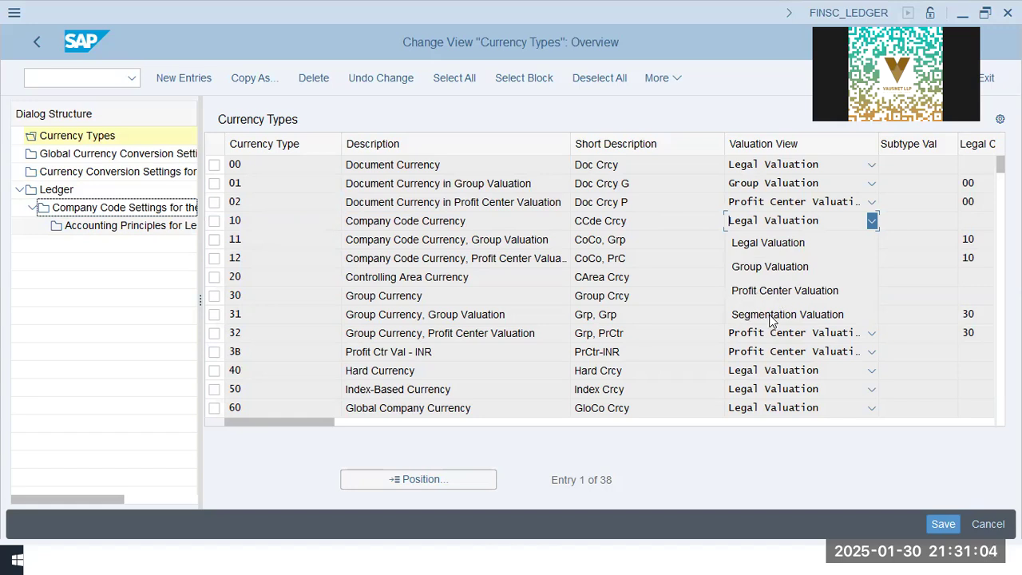
pyautogui.click(289, 227)
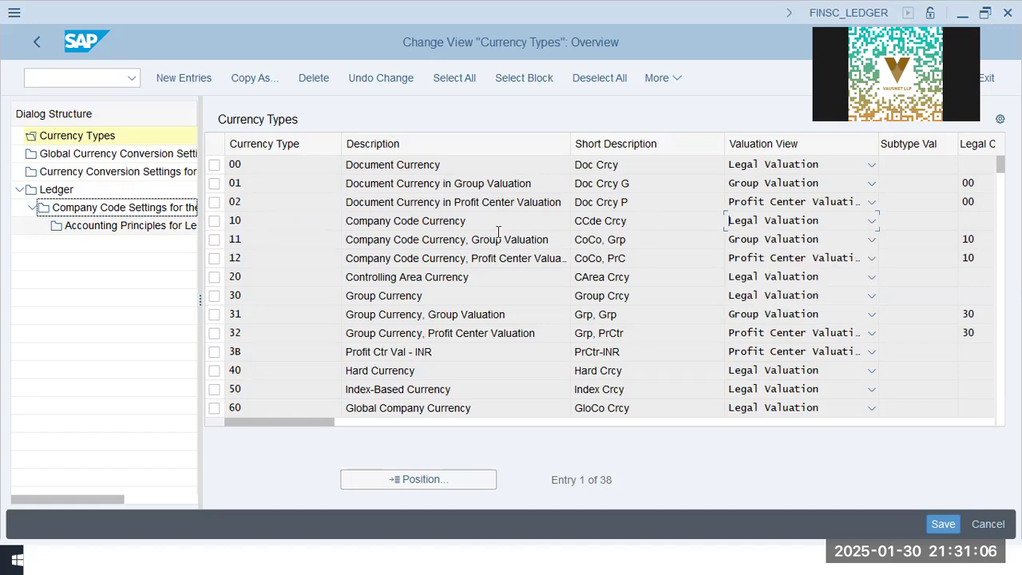
pyautogui.doubleClick(260, 239)
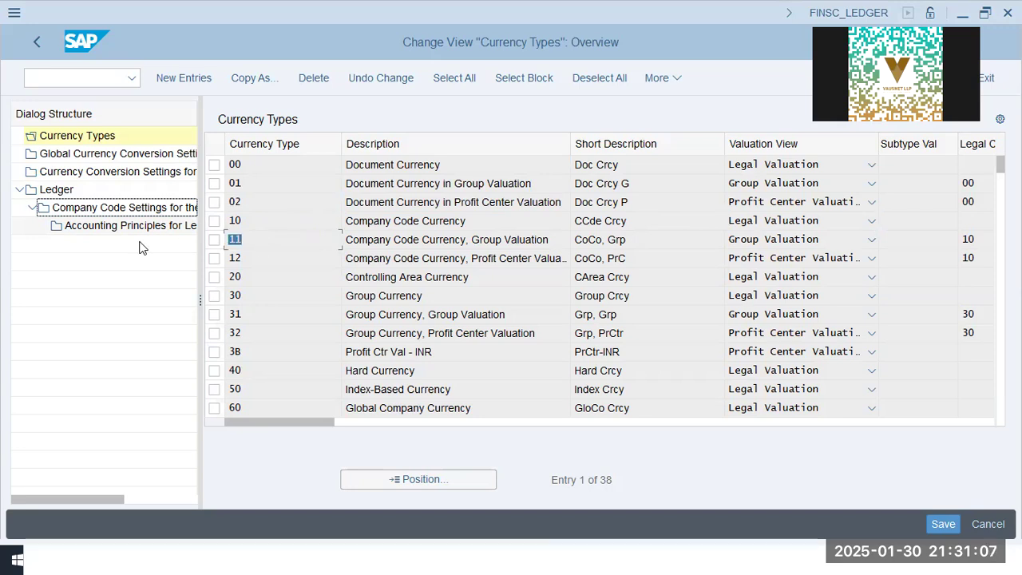
pyautogui.click(236, 239)
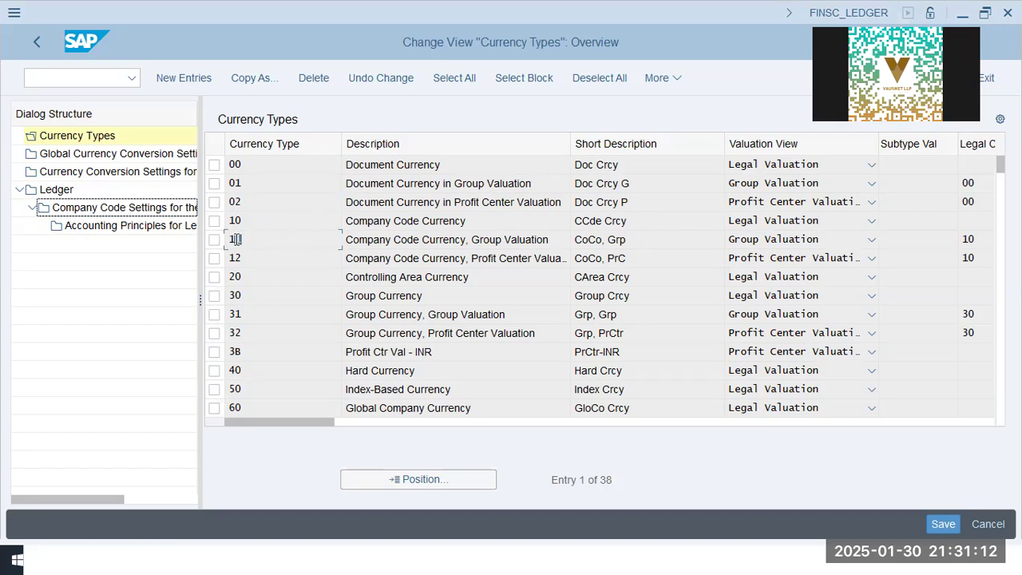
pyautogui.moveTo(540, 243); pyautogui.dragTo(267, 257)
pyautogui.click(267, 260)
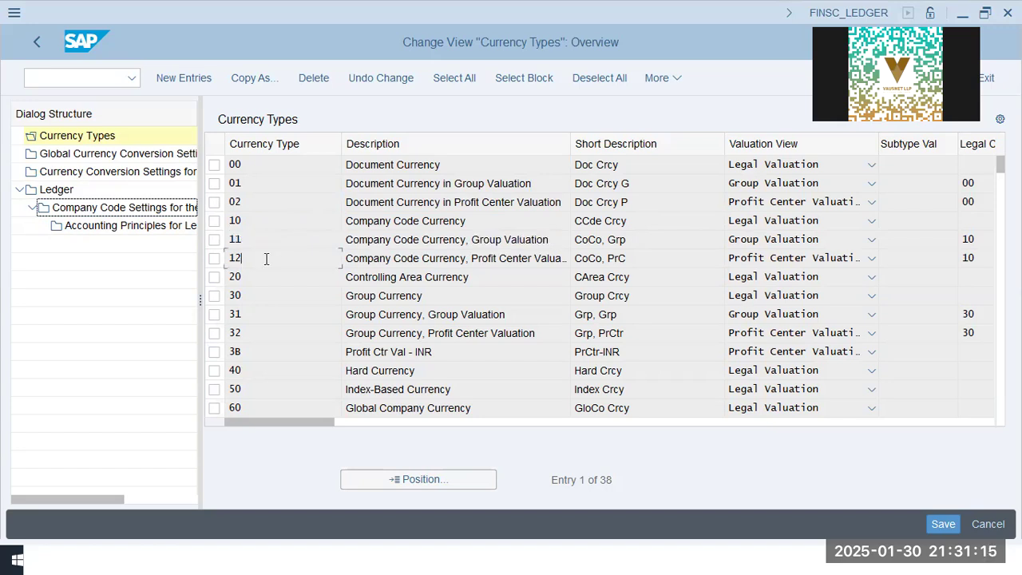
pyautogui.click(540, 256)
pyautogui.doubleClick(236, 295)
pyautogui.click(434, 298)
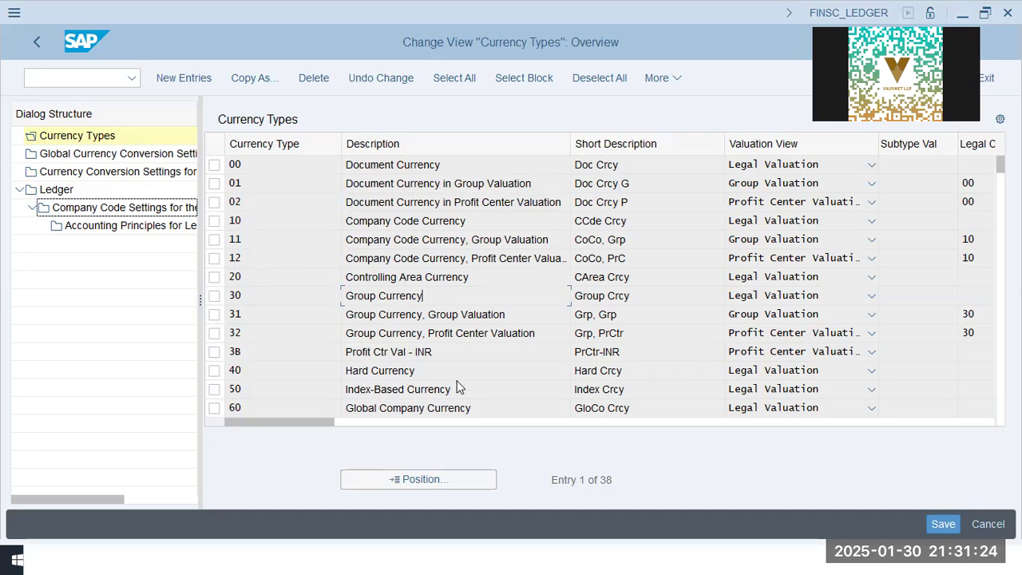
pyautogui.moveTo(319, 422); pyautogui.dragTo(868, 405)
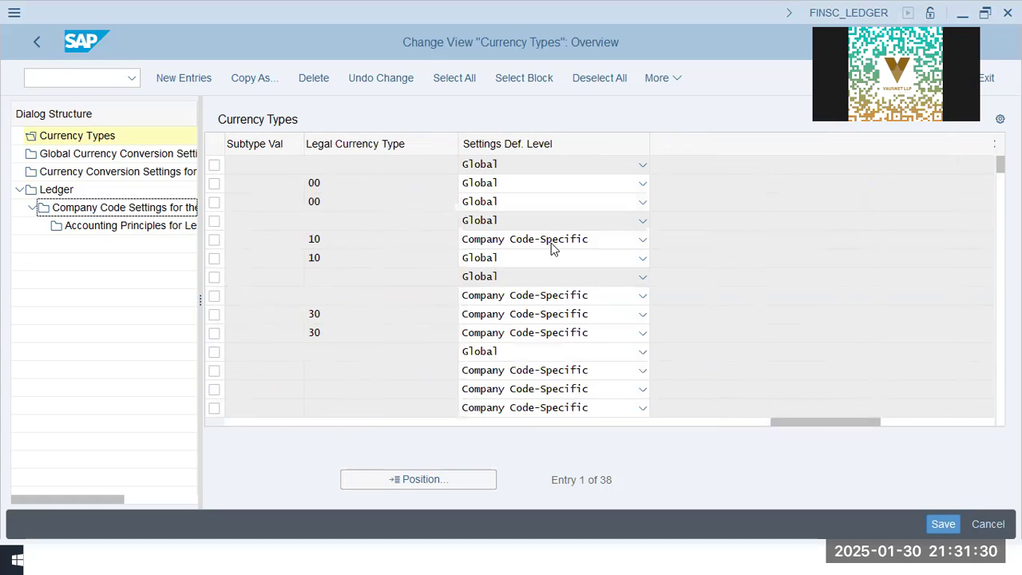
pyautogui.moveTo(811, 424); pyautogui.dragTo(412, 458)
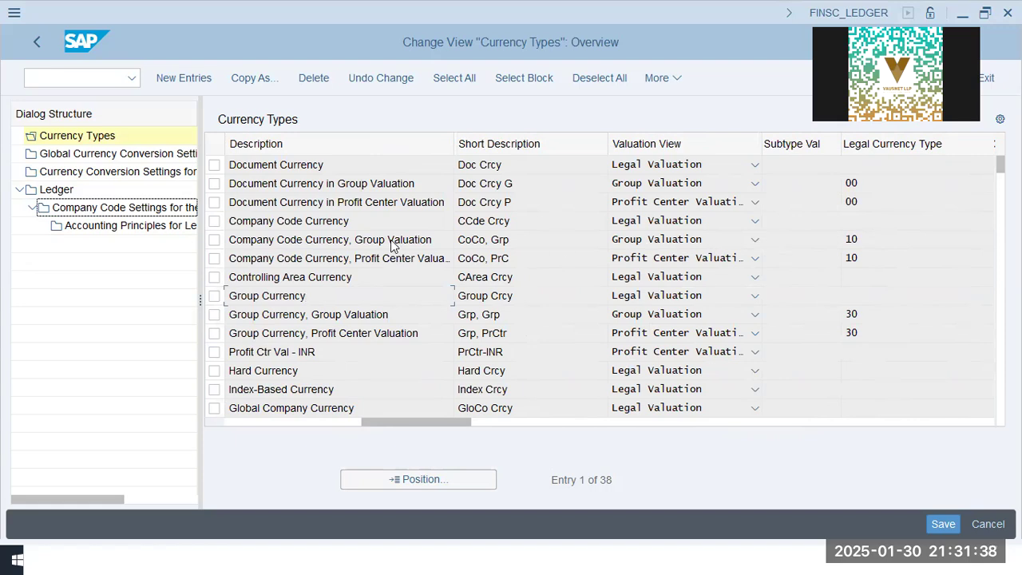
pyautogui.moveTo(385, 430); pyautogui.dragTo(219, 426)
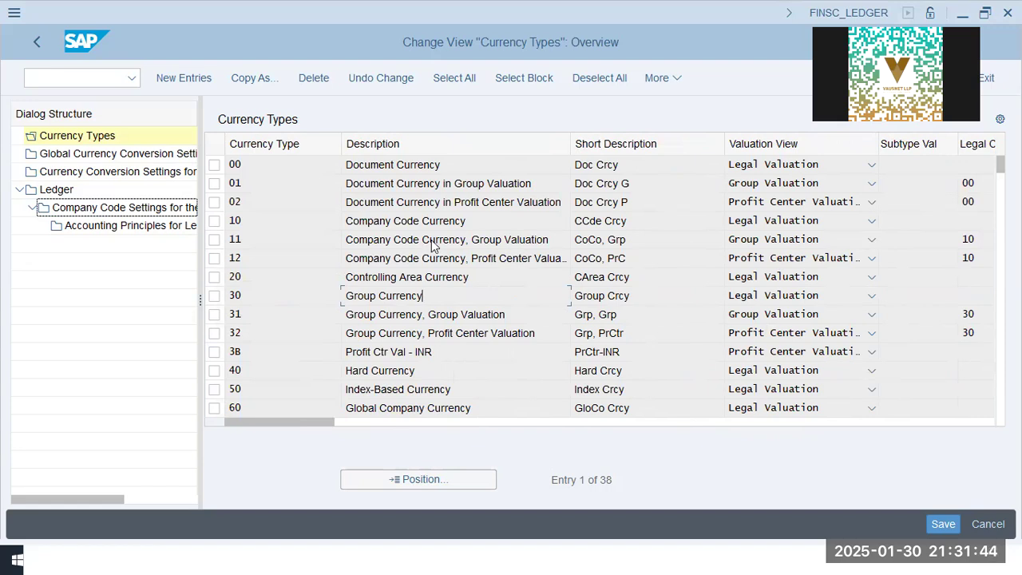
# Open the global currency conversion settings and review each currency type with its source currency type
pyautogui.doubleClick(124, 155)
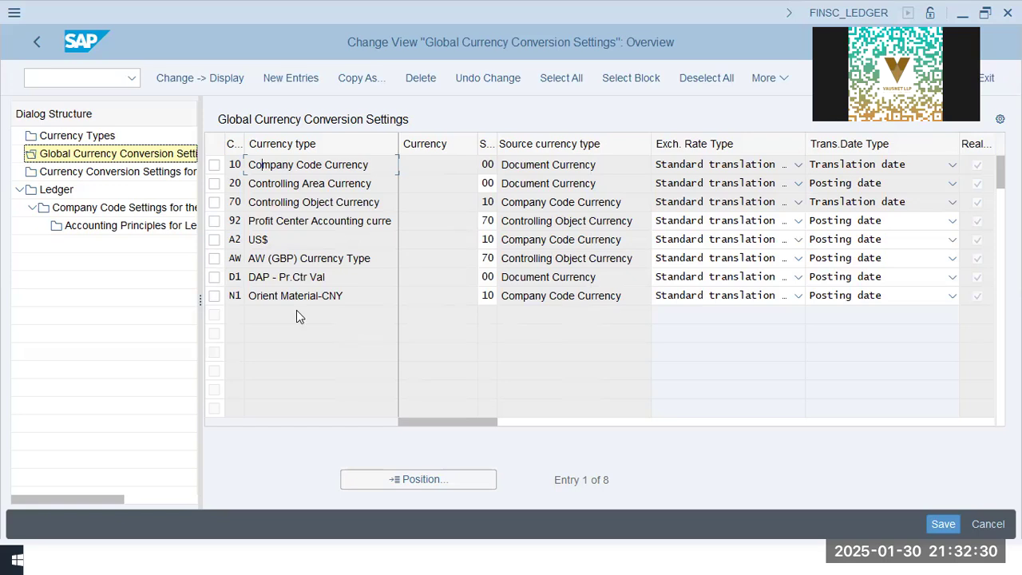
pyautogui.moveTo(373, 164); pyautogui.dragTo(222, 164)
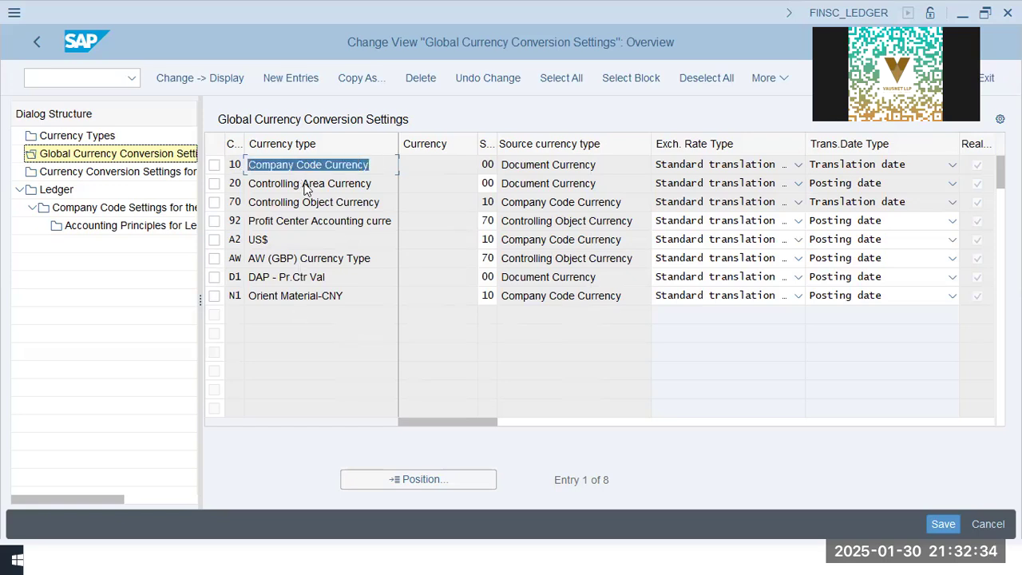
pyautogui.click(287, 190)
pyautogui.click(288, 203)
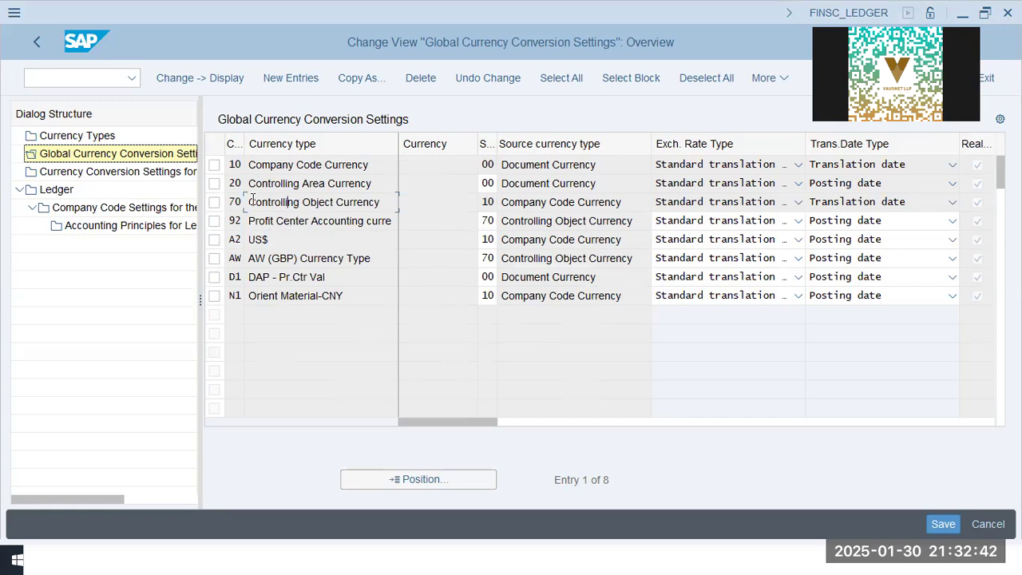
pyautogui.click(238, 242)
pyautogui.click(235, 261)
pyautogui.press('Down')
pyautogui.press('Down')
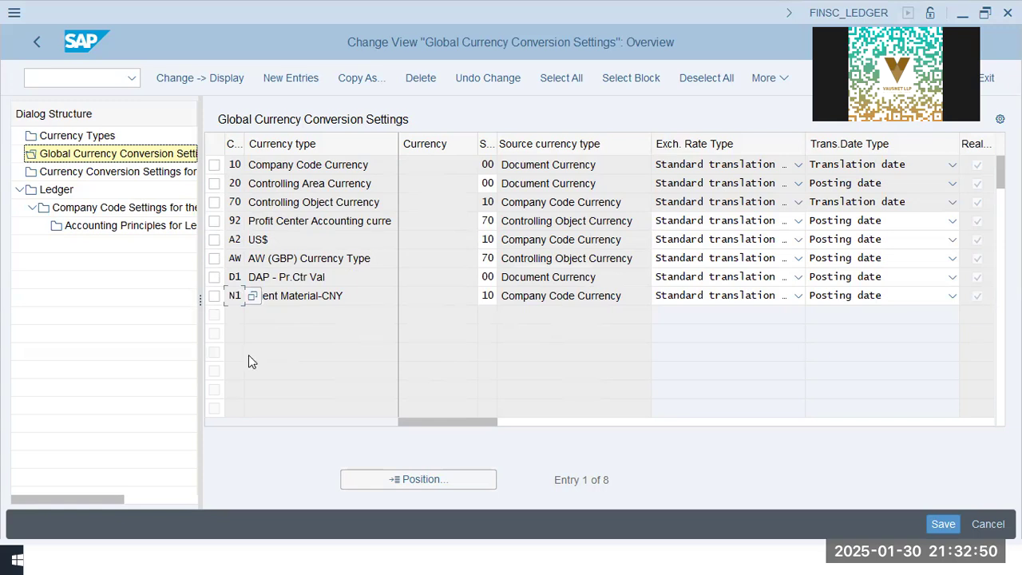
pyautogui.moveTo(372, 258); pyautogui.dragTo(248, 258)
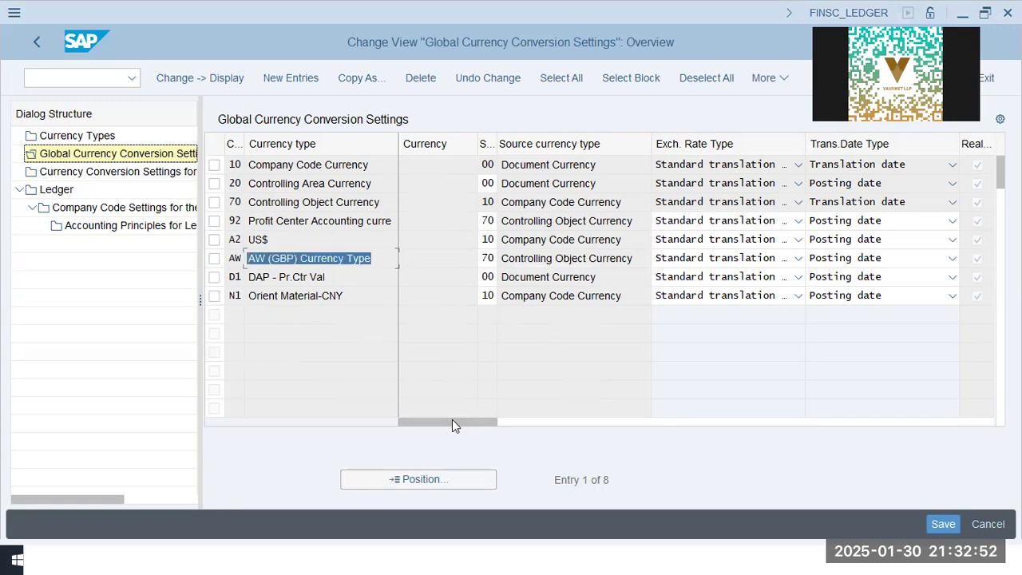
pyautogui.click(436, 223)
pyautogui.click(438, 296)
pyautogui.moveTo(385, 165); pyautogui.dragTo(182, 171)
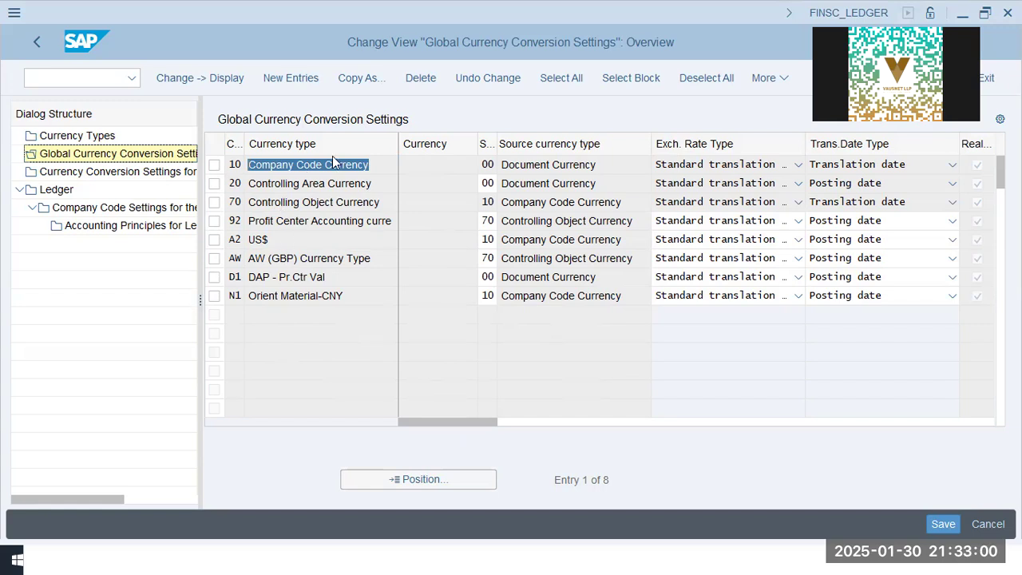
pyautogui.click(370, 165)
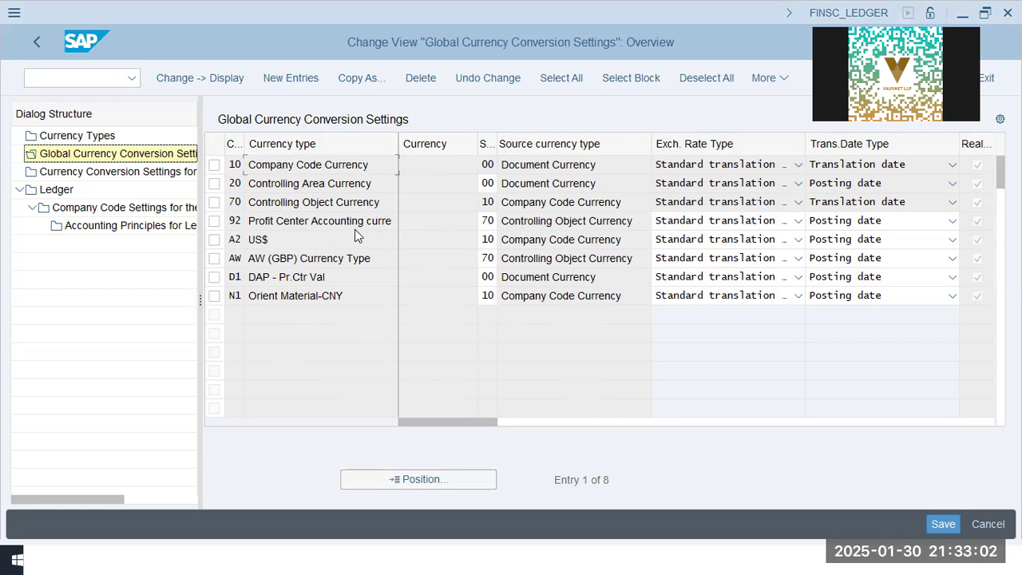
pyautogui.click(372, 258)
pyautogui.moveTo(372, 258); pyautogui.dragTo(332, 258)
pyautogui.moveTo(215, 259); pyautogui.dragTo(215, 259)
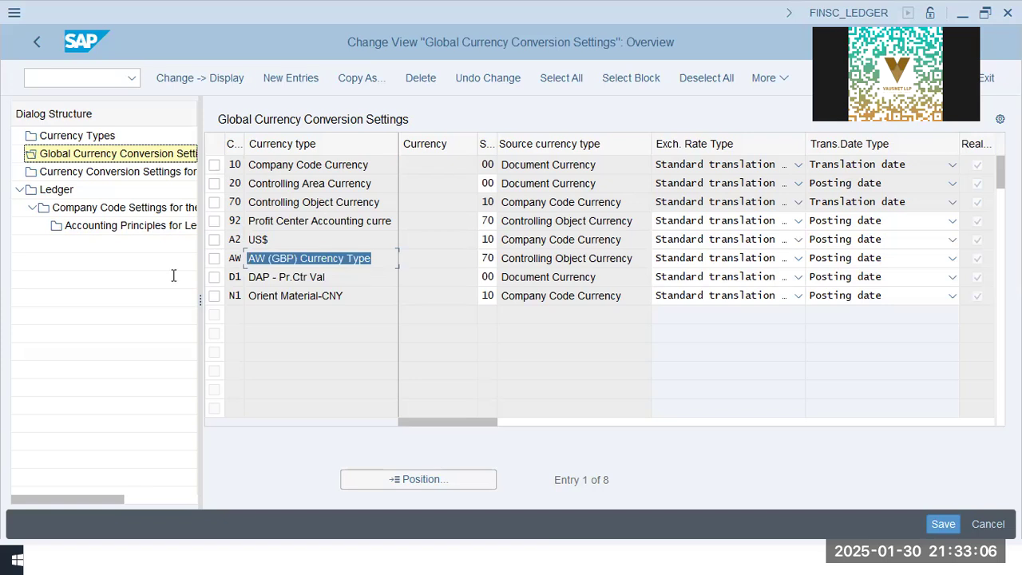
pyautogui.click(348, 280)
pyautogui.press('Down')
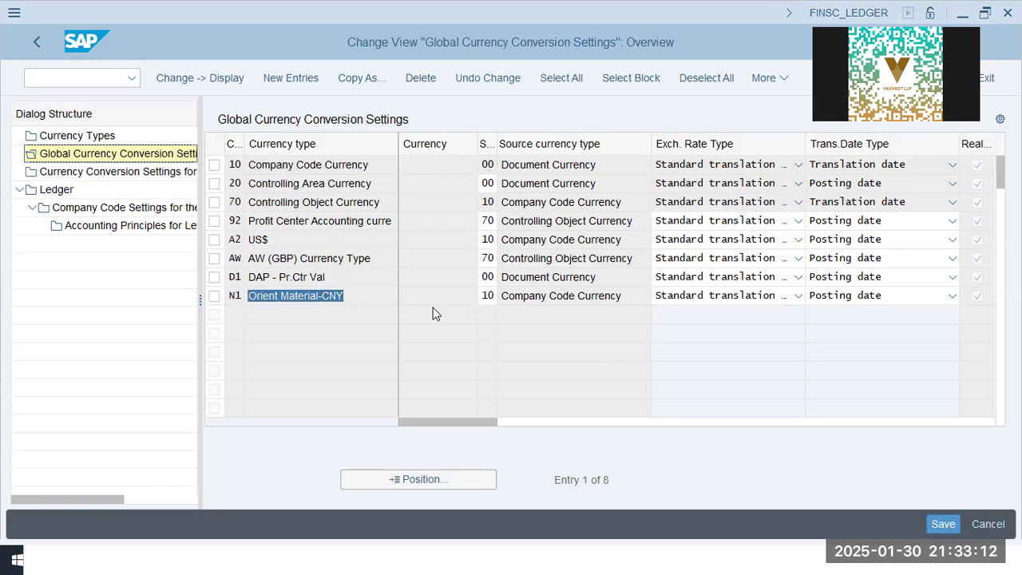
pyautogui.click(380, 390)
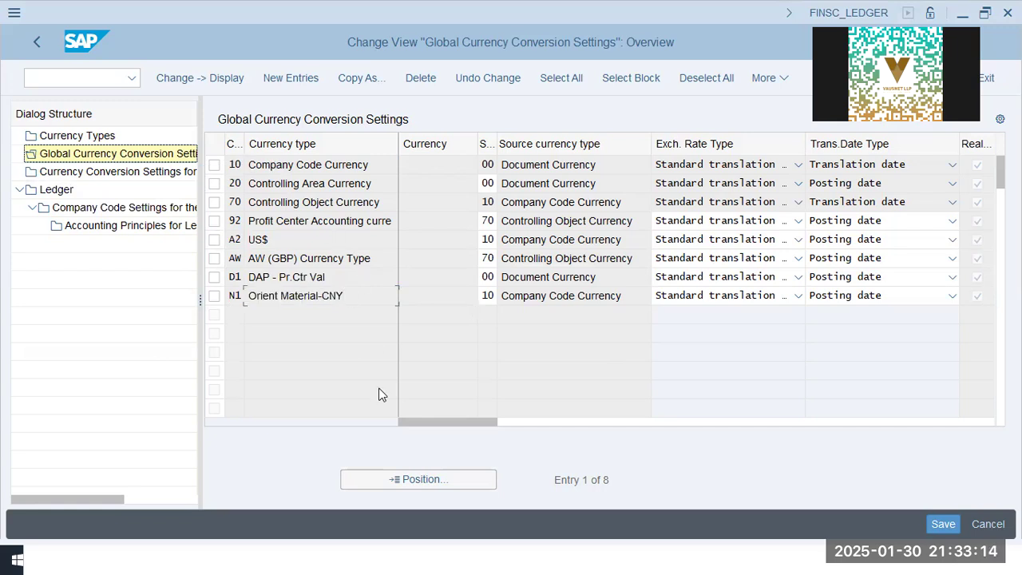
pyautogui.moveTo(361, 296); pyautogui.dragTo(85, 293)
pyautogui.click(326, 298)
pyautogui.moveTo(624, 297); pyautogui.dragTo(591, 296)
pyautogui.moveTo(447, 295); pyautogui.dragTo(488, 304)
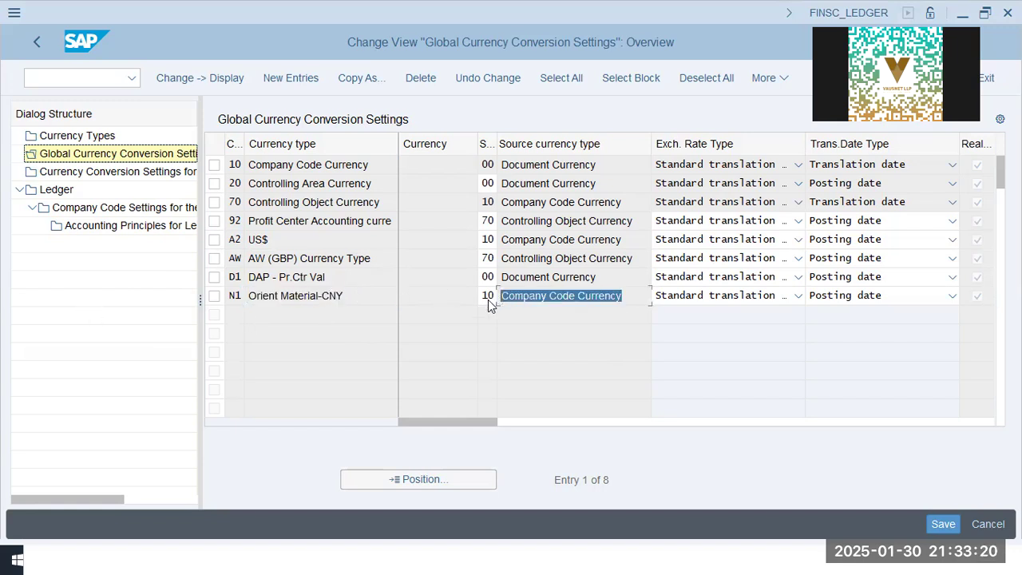
pyautogui.click(549, 296)
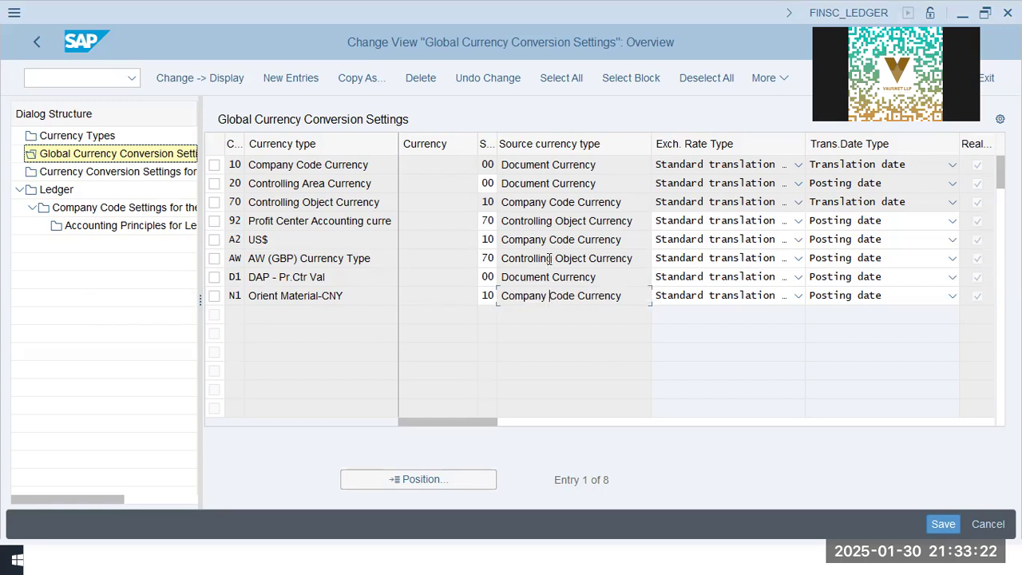
# Inspect the exchange rate type and translation date type options for currency type N1
pyautogui.click(552, 257)
pyautogui.click(336, 184)
pyautogui.click(764, 297)
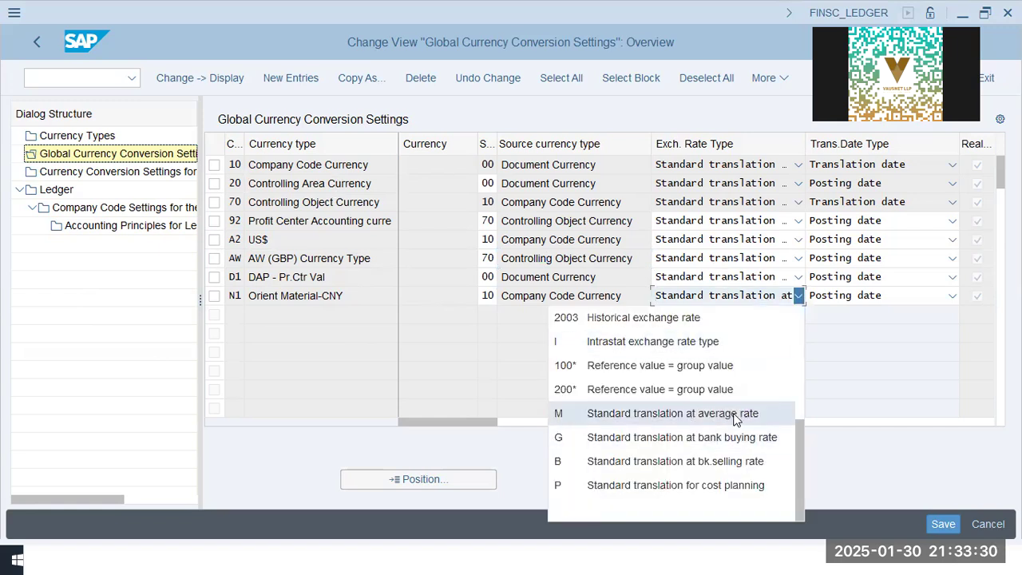
pyautogui.click(846, 299)
pyautogui.click(847, 299)
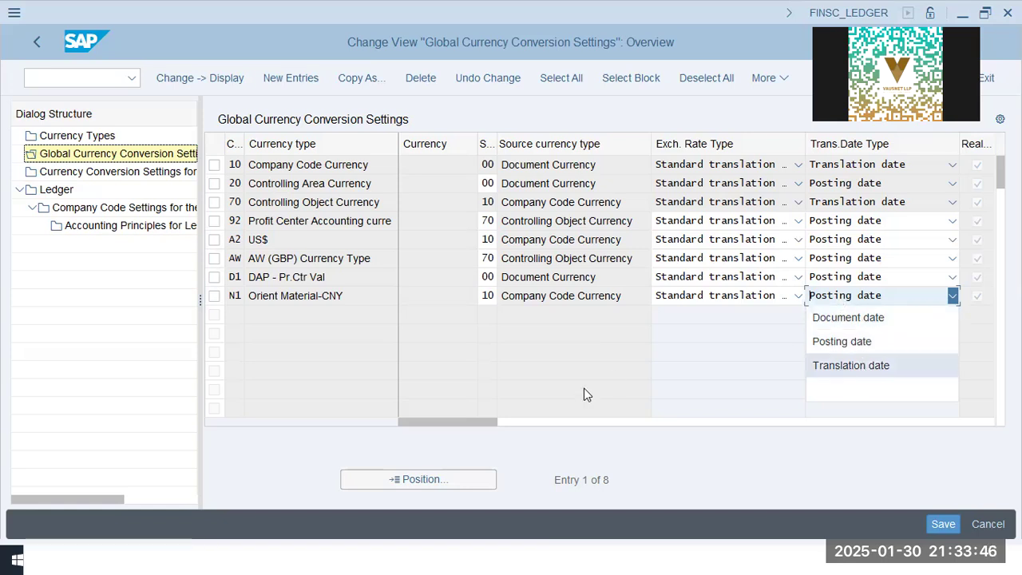
pyautogui.click(857, 304)
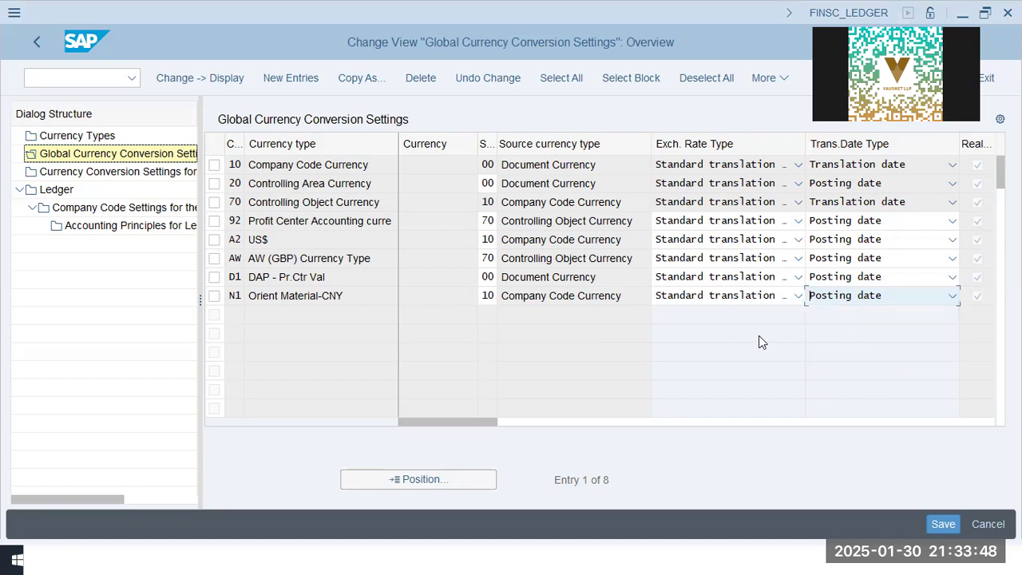
# Open the currency conversion settings for company codes and dismiss the consistency check messages
pyautogui.click(90, 174)
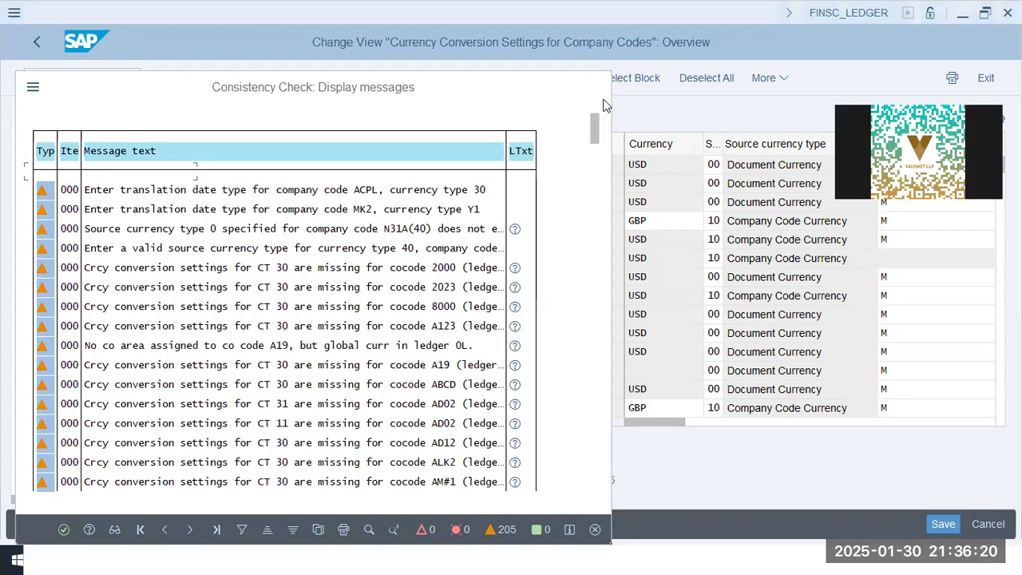
pyautogui.press('Escape')
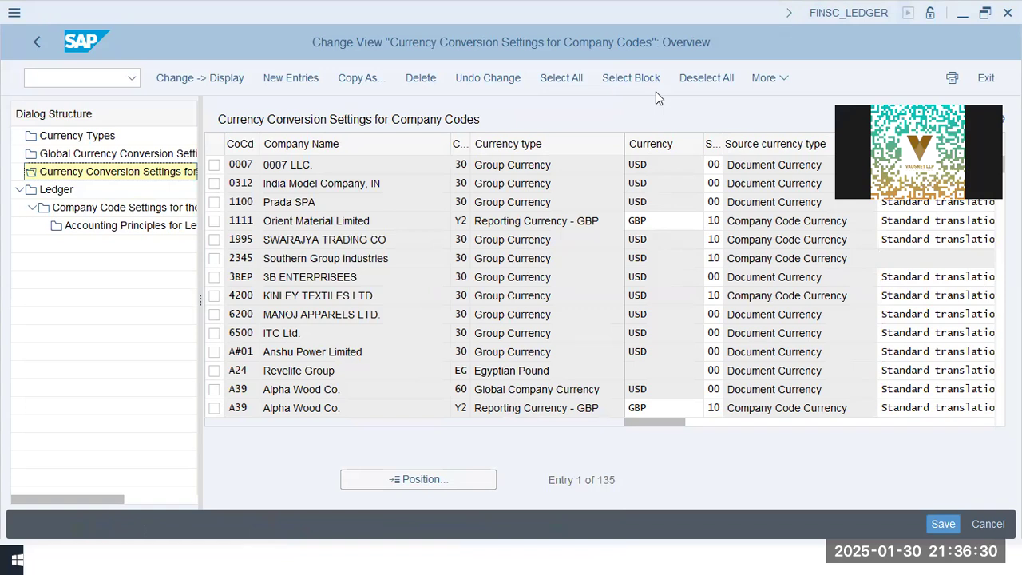
# Position the company code currency conversion settings to OOGL and inspect its reporting currency entry
pyautogui.click(290, 184)
pyautogui.click(388, 478)
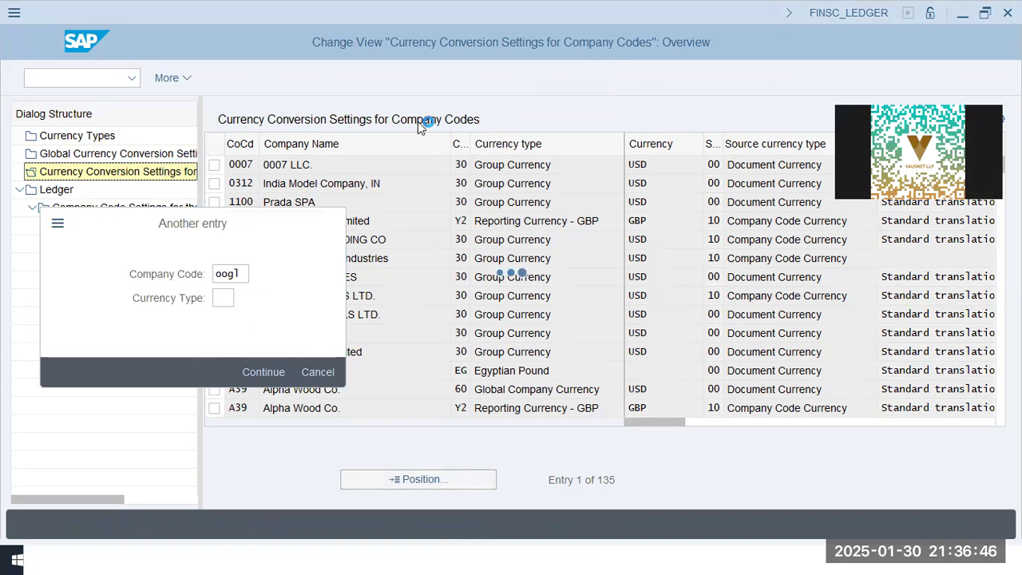
pyautogui.click(292, 165)
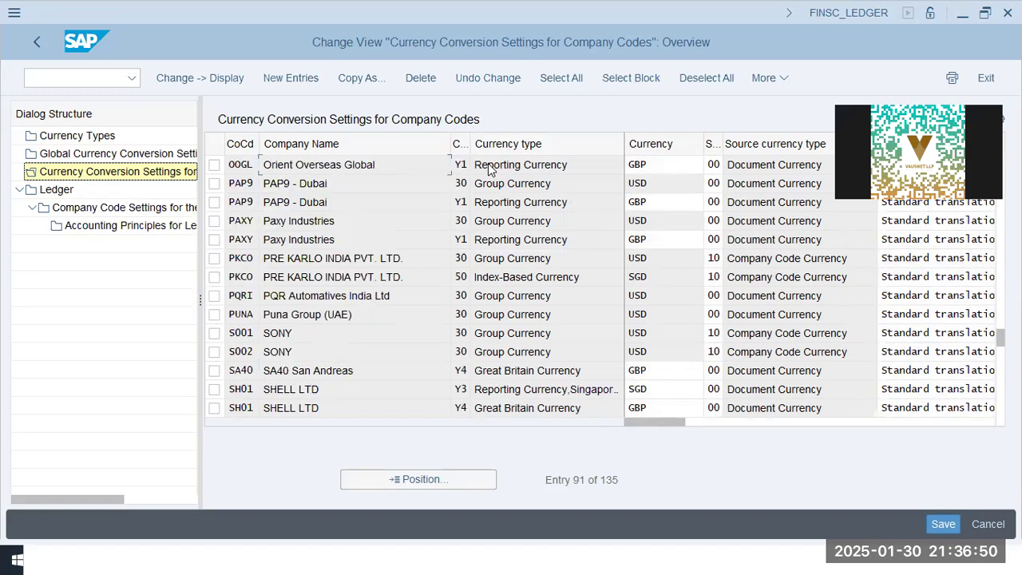
pyautogui.moveTo(581, 166); pyautogui.dragTo(357, 164)
pyautogui.click(669, 165)
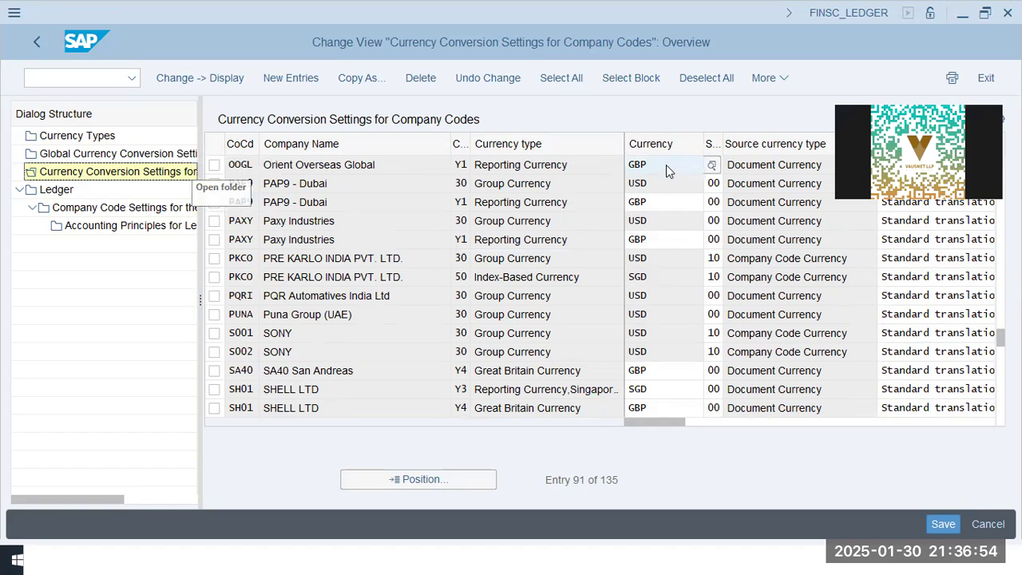
pyautogui.moveTo(665, 164); pyautogui.dragTo(629, 165)
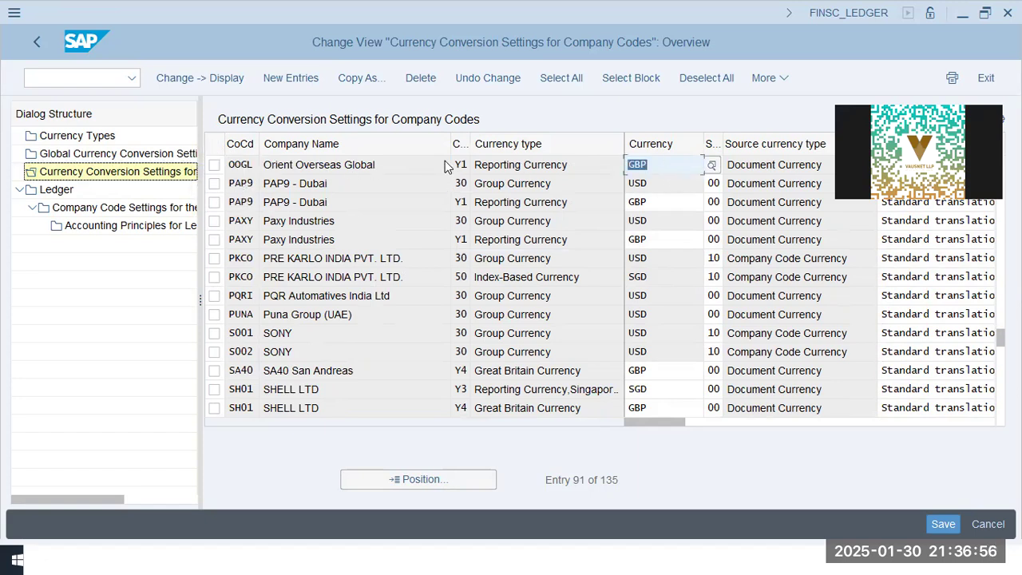
pyautogui.hotkey('shift', 'Tab')
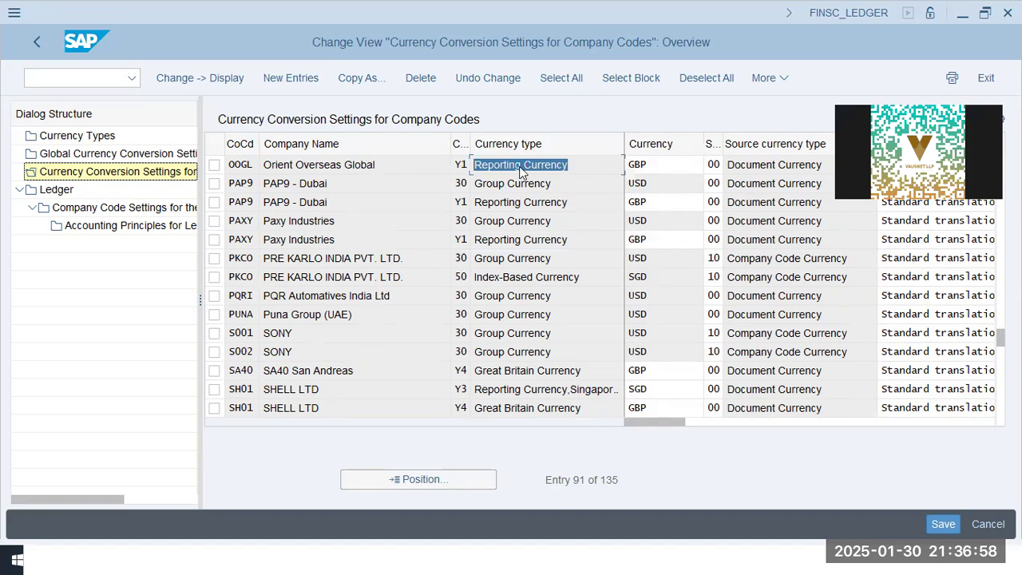
pyautogui.click(645, 166)
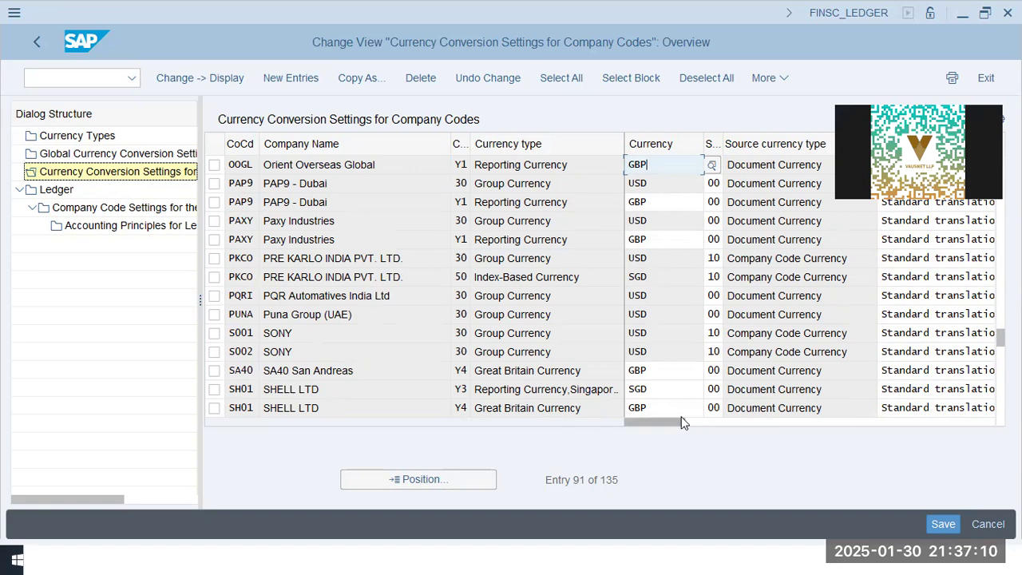
pyautogui.moveTo(675, 423); pyautogui.dragTo(631, 438)
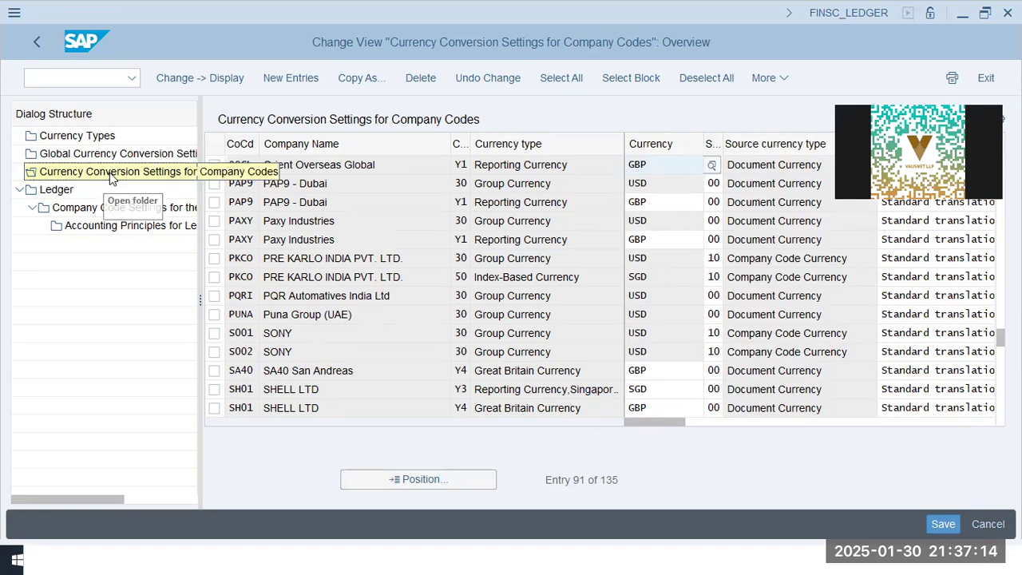
# Start the general posting for ledger group transaction FB01L
pyautogui.click(82, 78)
pyautogui.write('/n fb0')
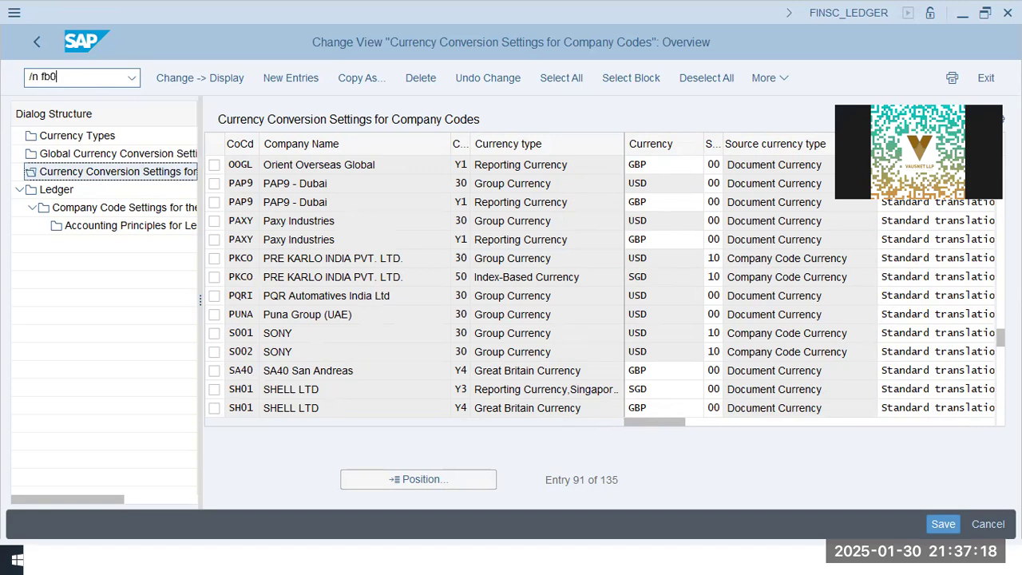
pyautogui.write('1')
pyautogui.press('Return')
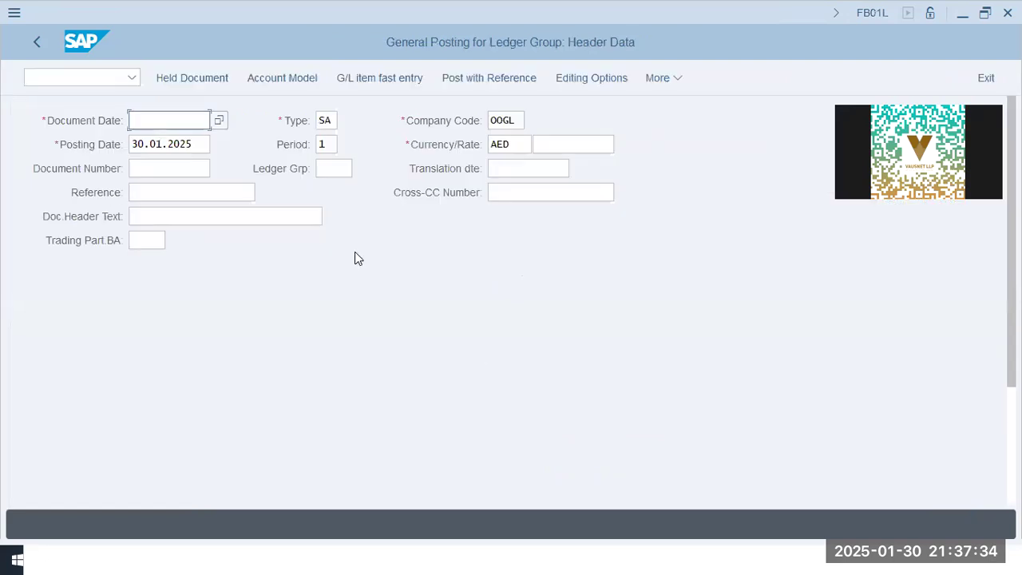
# Set document and posting dates to 01.01.2025 and start a posting key 40 line for G/L account 30201
pyautogui.write('01.01.2025')
pyautogui.press('Tab')
pyautogui.press('Tab')
pyautogui.write('01.01.2025')
pyautogui.press('Tab')
pyautogui.press('Tab')
pyautogui.press('Tab')
pyautogui.press('Tab')
pyautogui.press('Tab')
pyautogui.press('Tab')
pyautogui.press('Tab')
pyautogui.press('Tab')
pyautogui.press('Tab')
pyautogui.press('Tab')
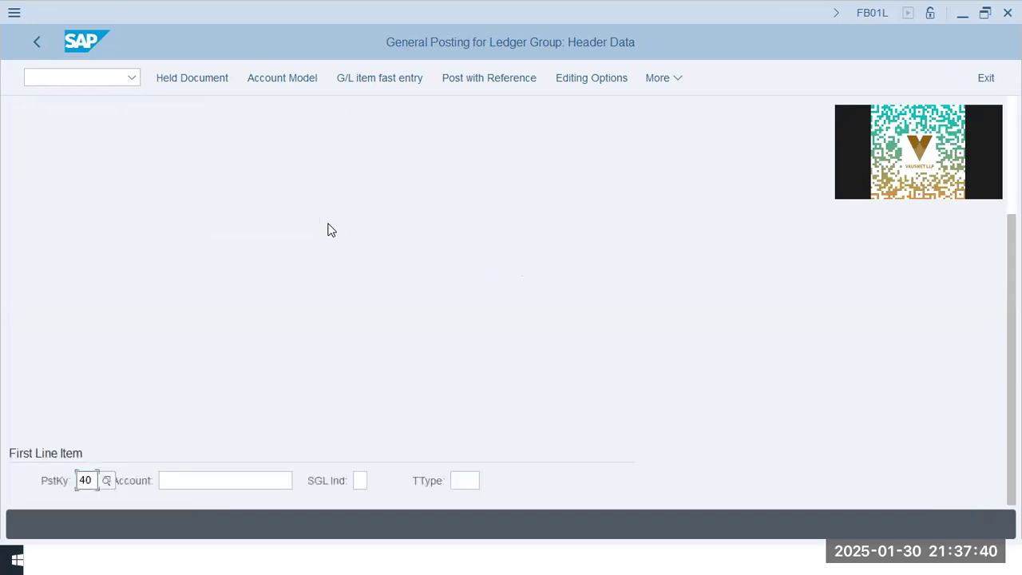
pyautogui.write('30201')
pyautogui.press('Return')
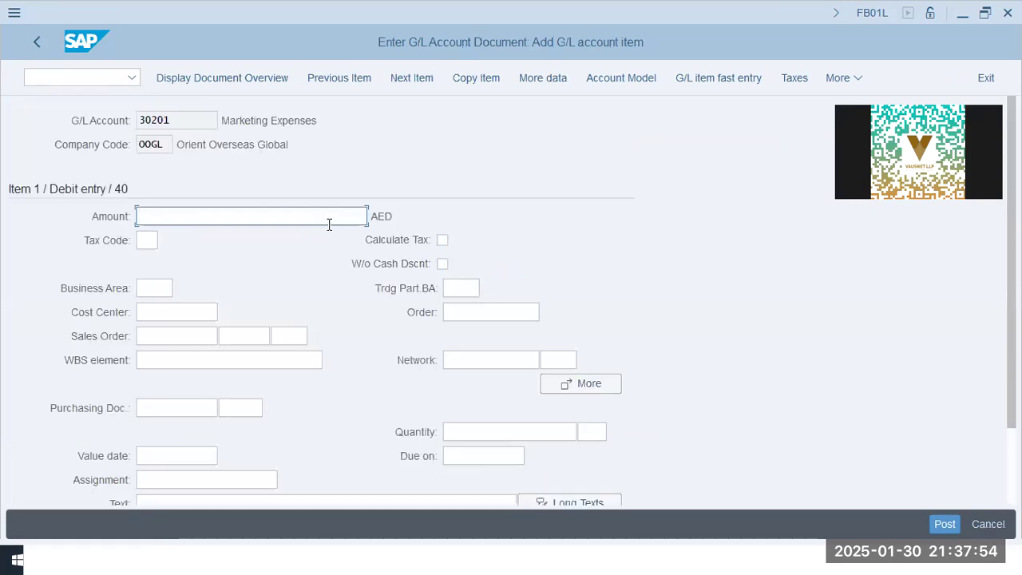
# Enter the debit line with amount 22000, cost center P1000 and text Expenses - 22000
pyautogui.write('220000')
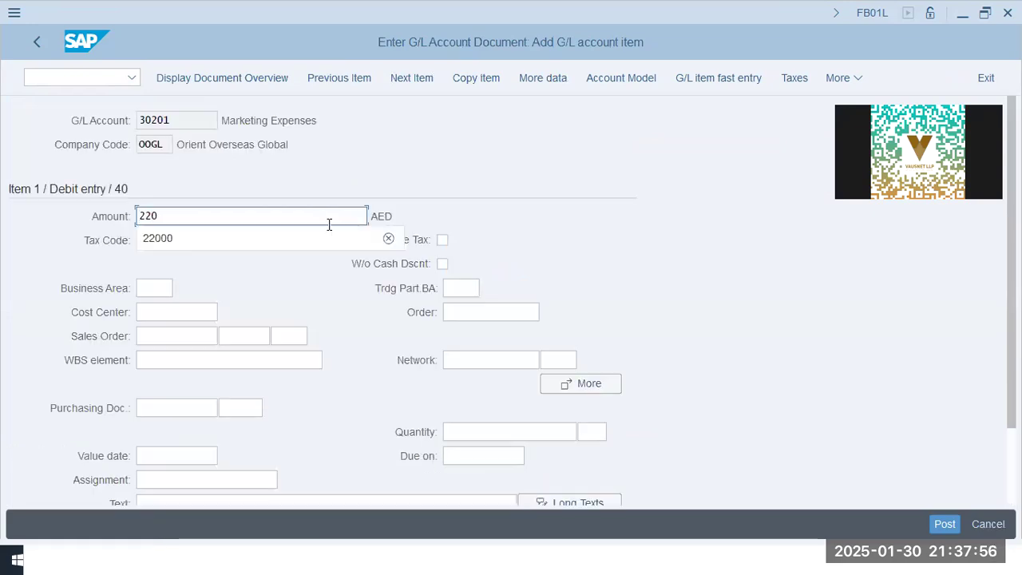
pyautogui.press('Tab')
pyautogui.press('Tab')
pyautogui.press('Tab')
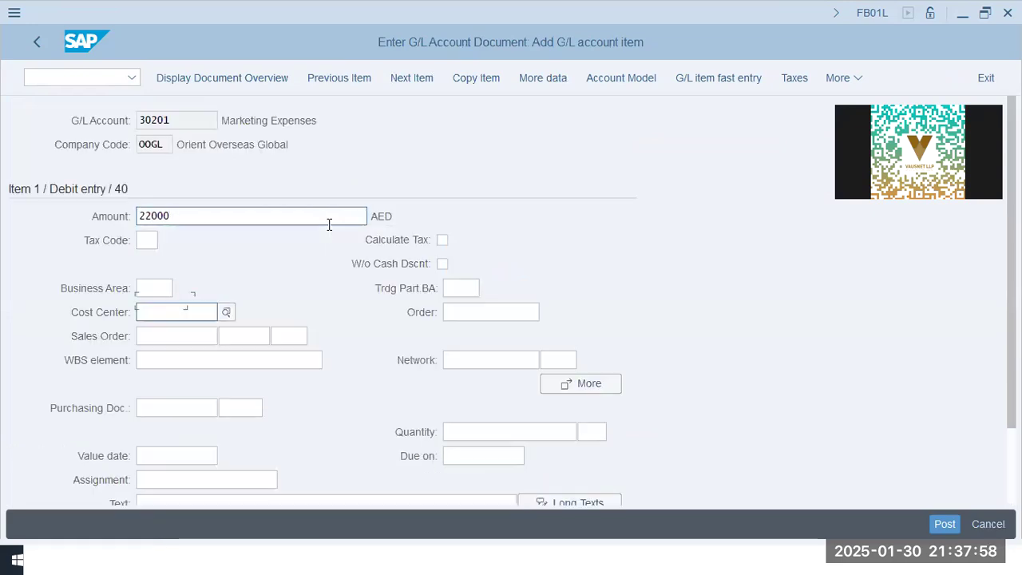
pyautogui.press('Down')
pyautogui.press('Return')
pyautogui.press('Down')
pyautogui.press('Down')
pyautogui.press('Down')
pyautogui.press('Down')
pyautogui.press('Down')
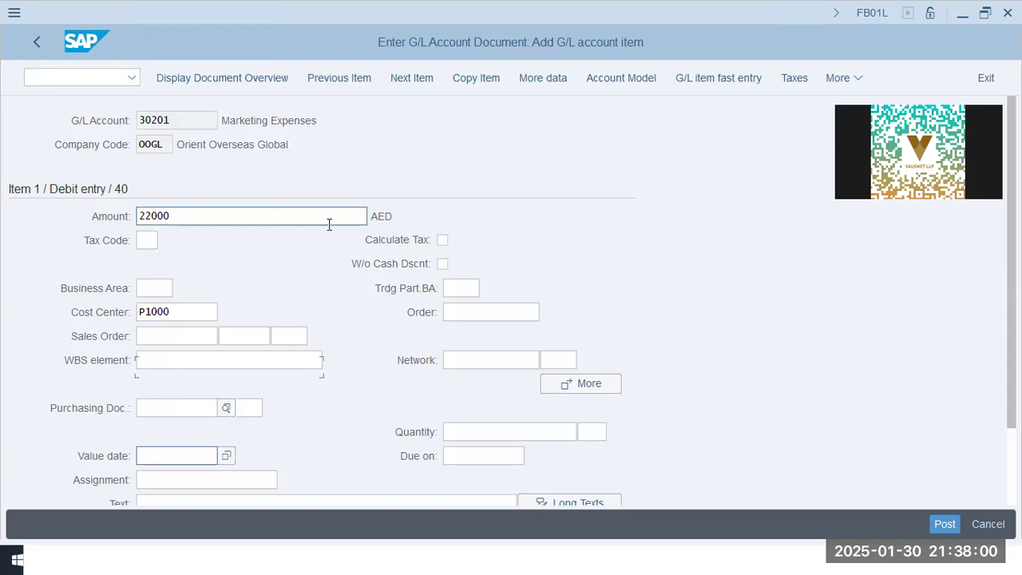
pyautogui.press('Down')
pyautogui.write('Exp')
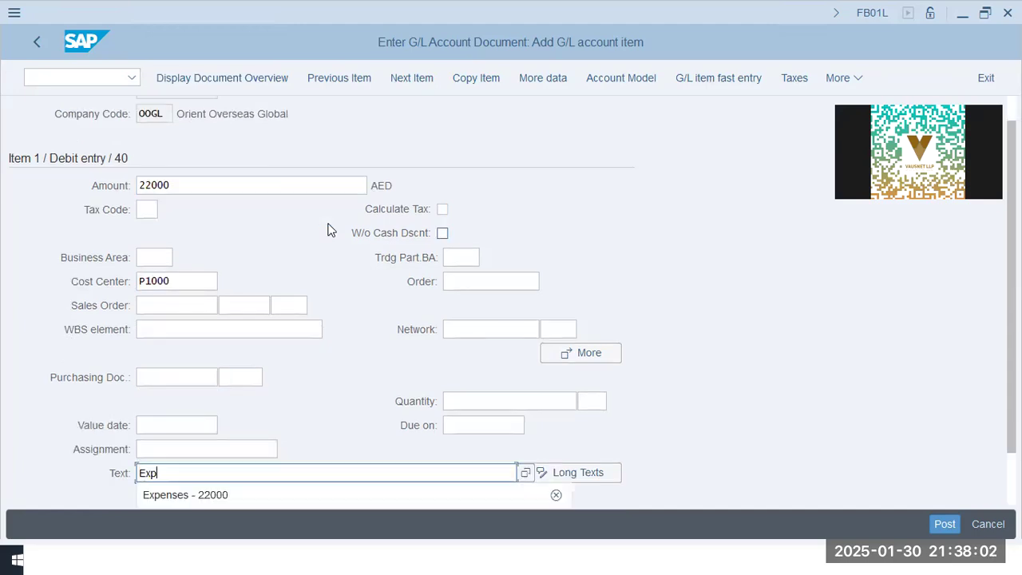
pyautogui.press('Down')
pyautogui.press('Tab')
pyautogui.press('Tab')
# Start the next line item with posting key 50 for account 10101
pyautogui.write('5010101')
pyautogui.press('Return')
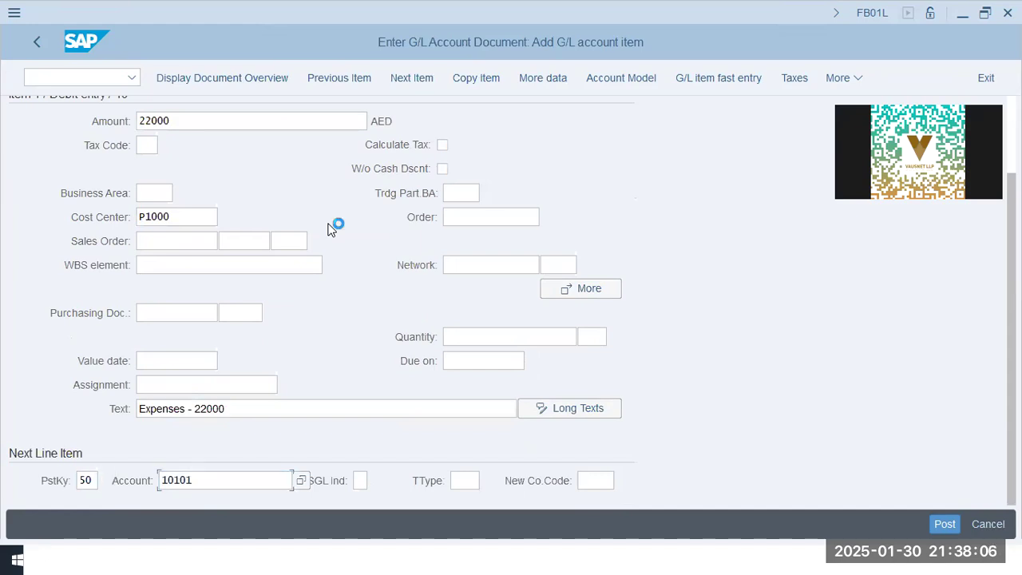
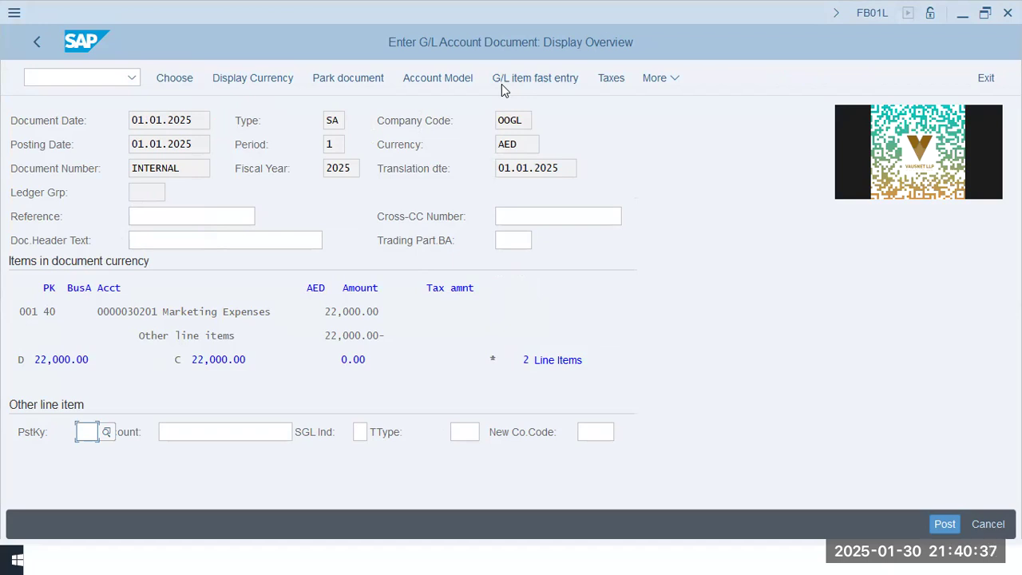
# Try to post the G/L account document
pyautogui.click(580, 221)
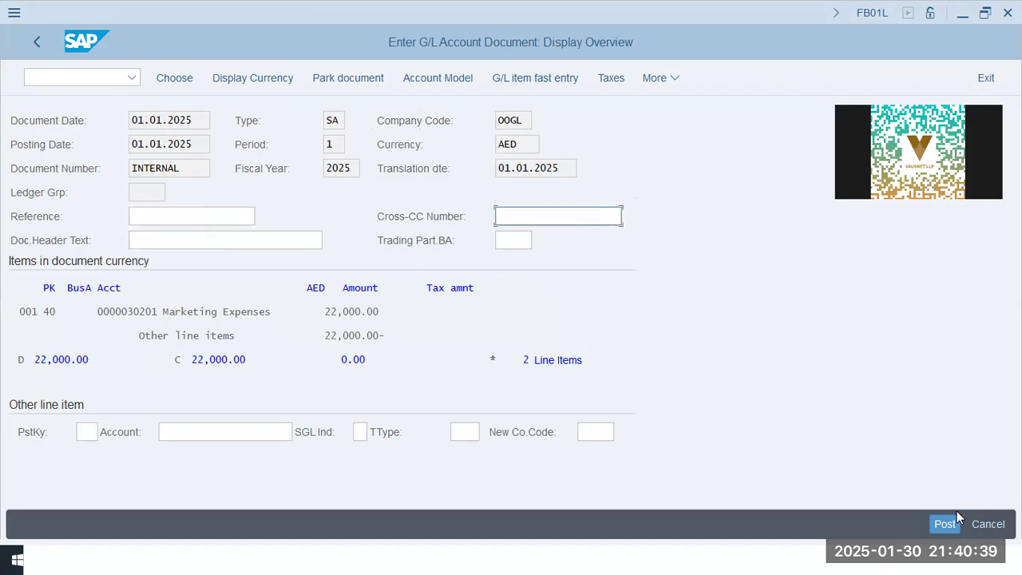
pyautogui.moveTo(223, 313); pyautogui.dragTo(455, 315)
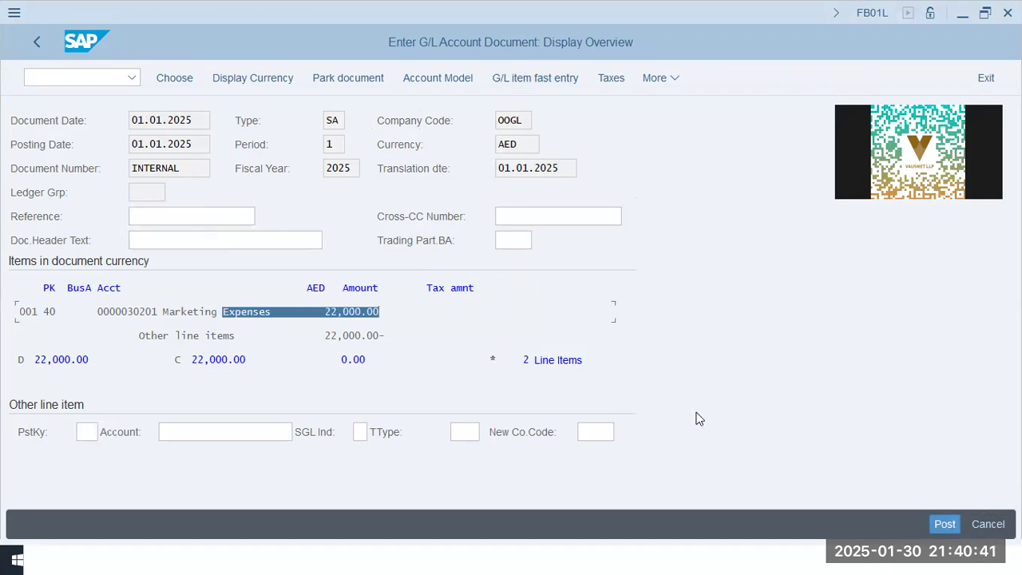
pyautogui.click(944, 524)
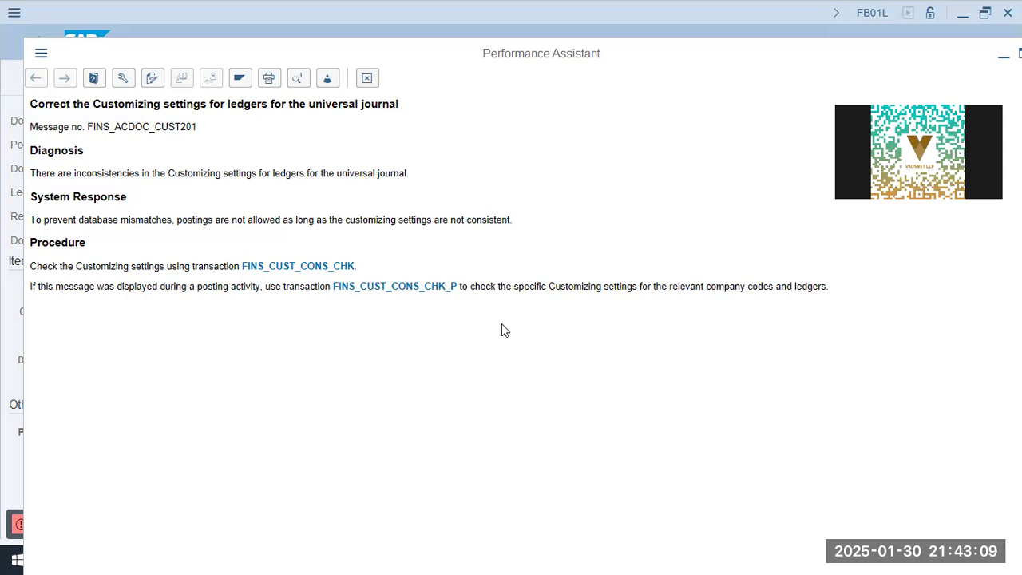
# Run the specific customizing consistency check from the error help and examine its messages for company code OOGL
pyautogui.click(399, 287)
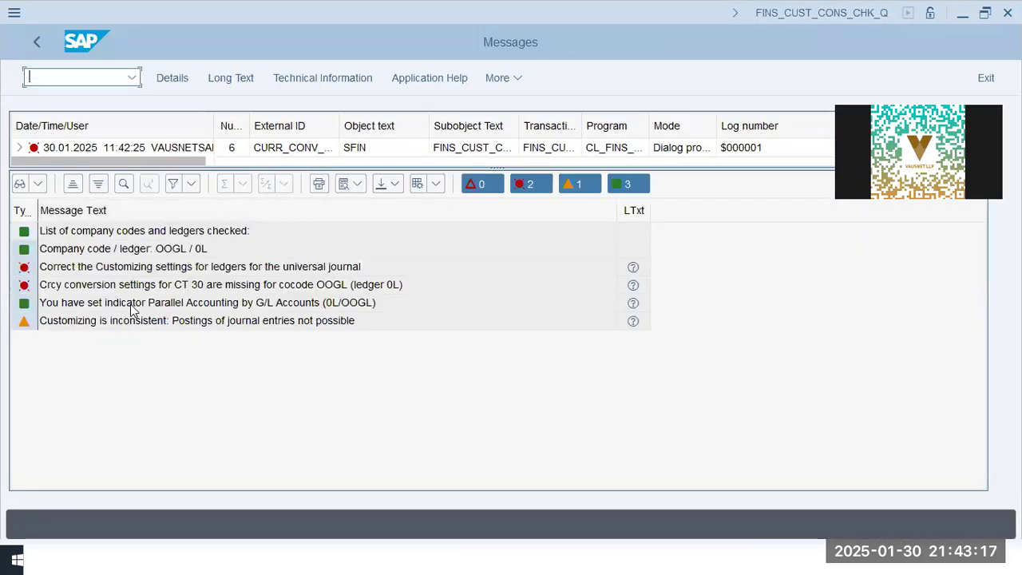
pyautogui.doubleClick(363, 286)
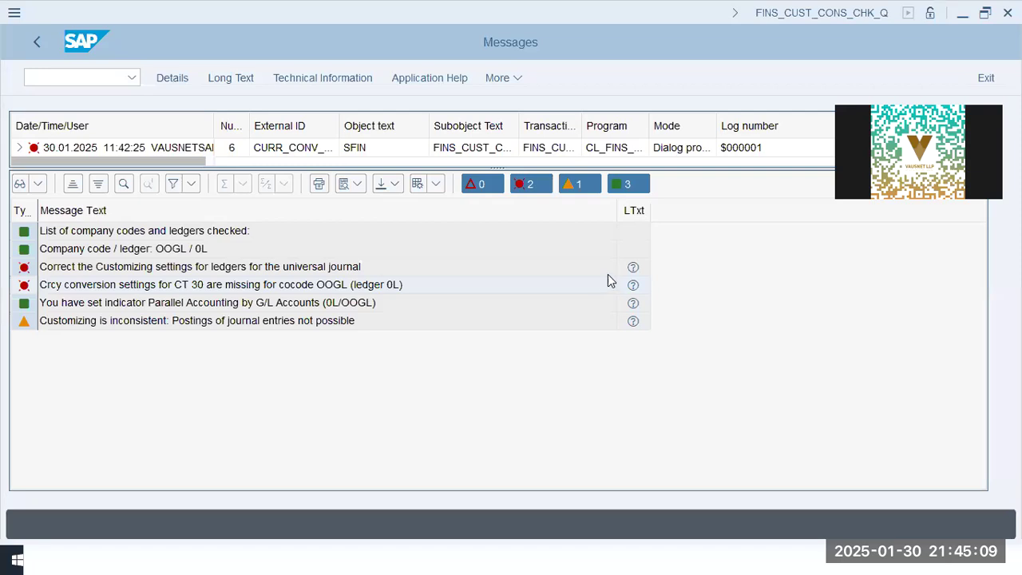
# Open FINSC_LEDGER in a new session and go to the currency conversion settings for company codes
pyautogui.click(86, 77)
pyautogui.write('/o finsc')
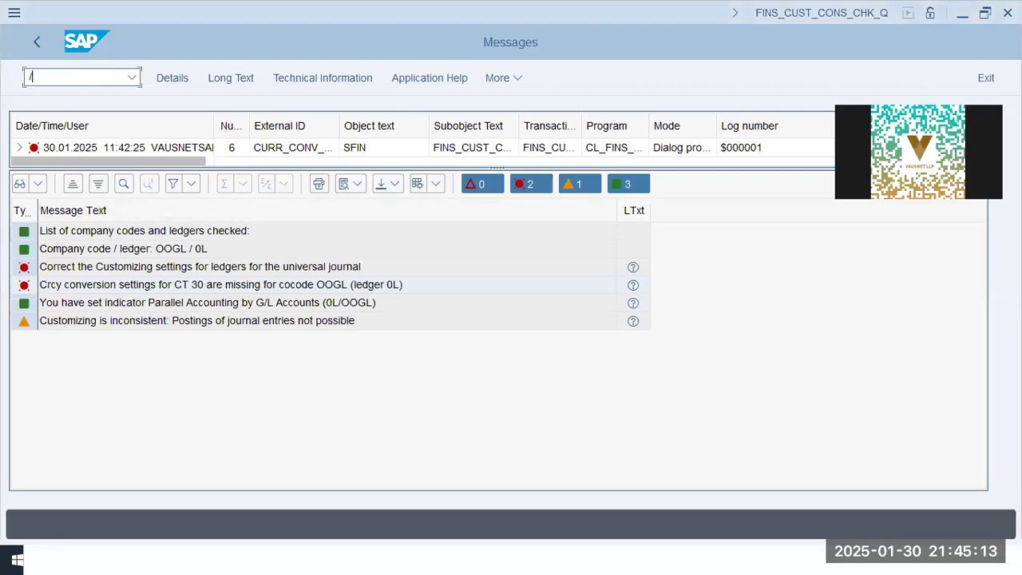
pyautogui.write('_ledger')
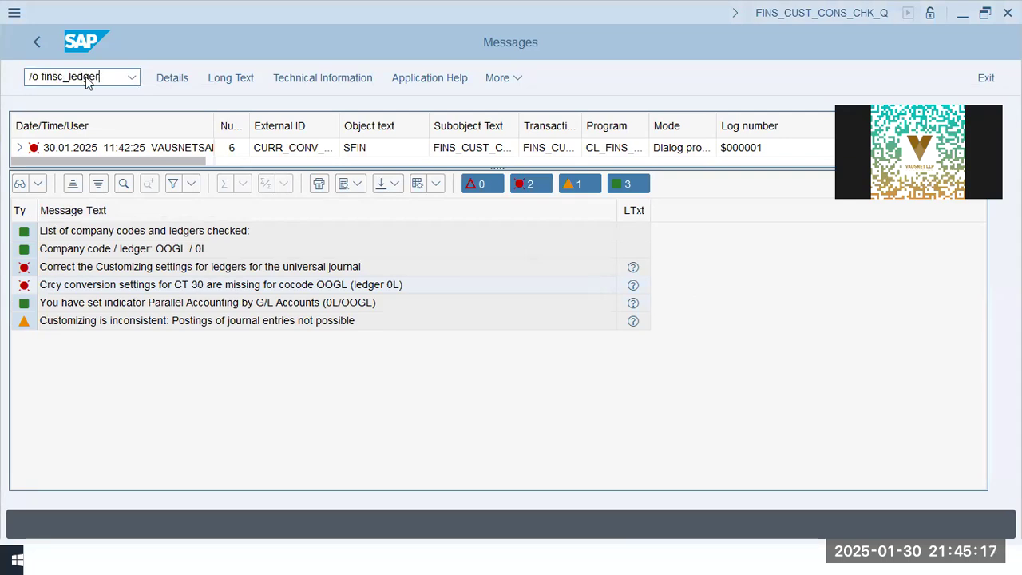
pyautogui.press('Return')
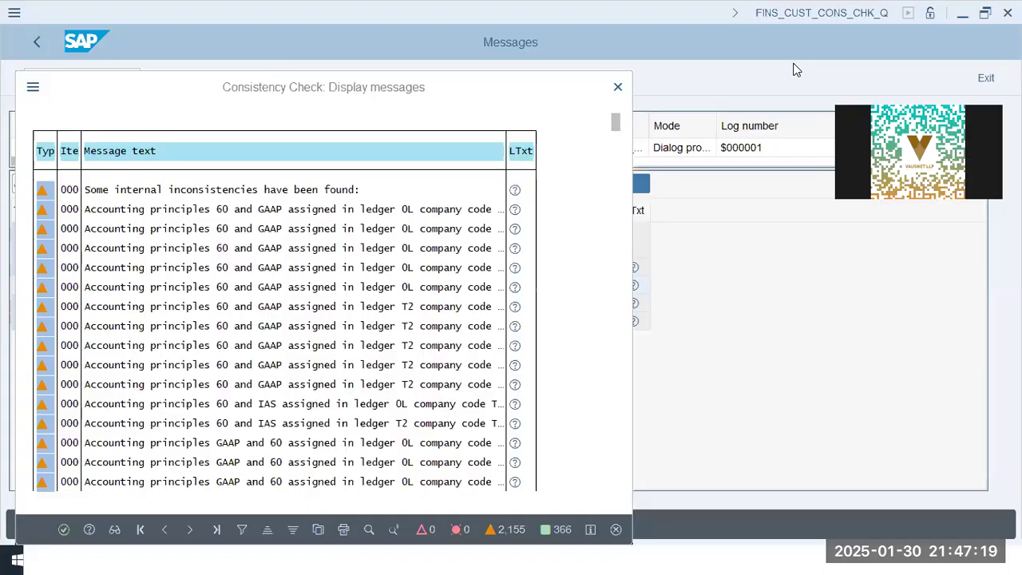
pyautogui.click(62, 530)
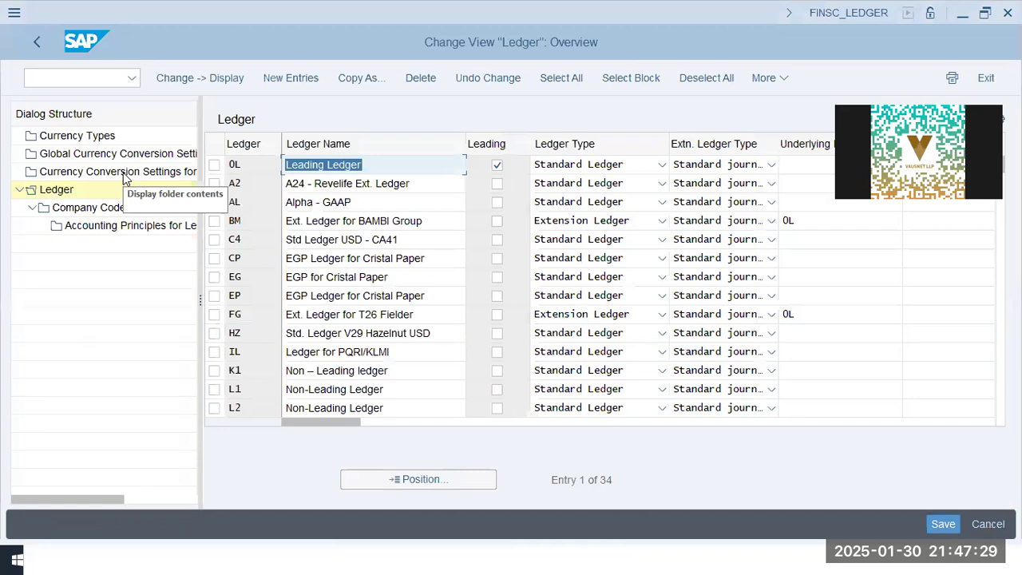
pyautogui.click(80, 173)
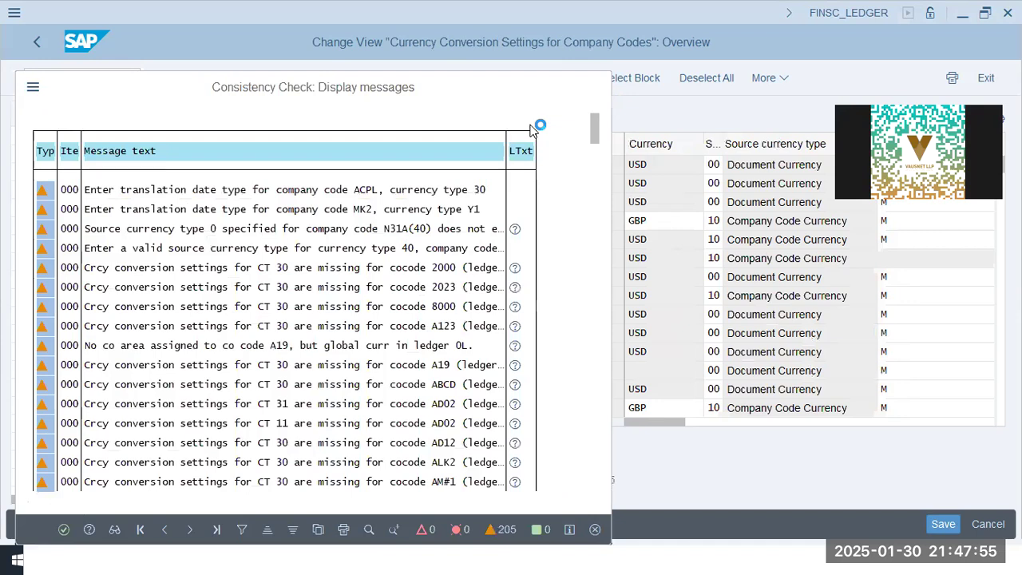
pyautogui.press('Return')
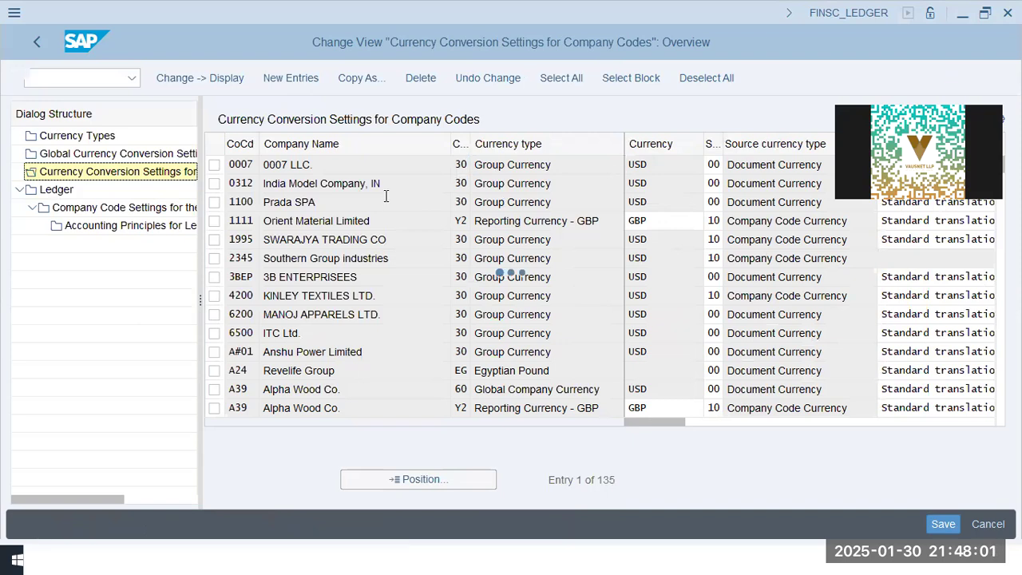
# Add a conversion entry for company code OOGL with currency type 30, currency USD, source currency type 00 and exchange rate type M
pyautogui.write('oog1')
pyautogui.press('Tab')
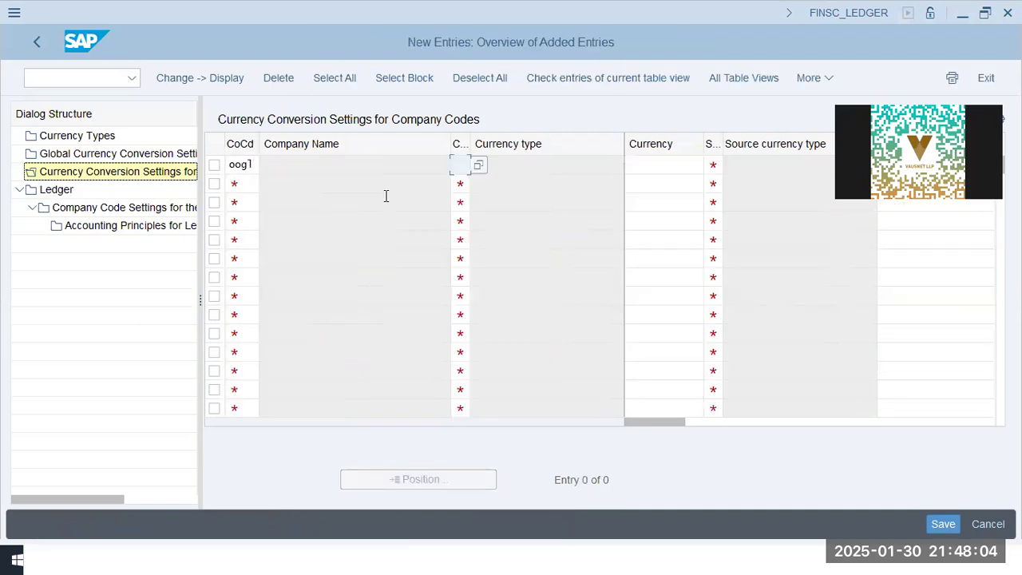
pyautogui.write('30')
pyautogui.press('Tab')
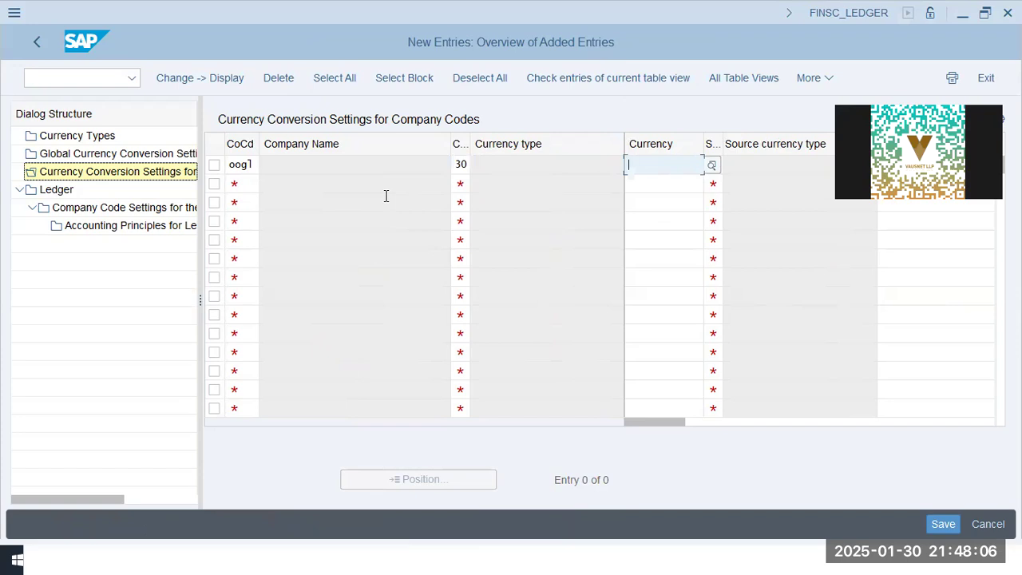
pyautogui.write('usd')
pyautogui.press('Tab')
pyautogui.write('00')
pyautogui.press('Tab')
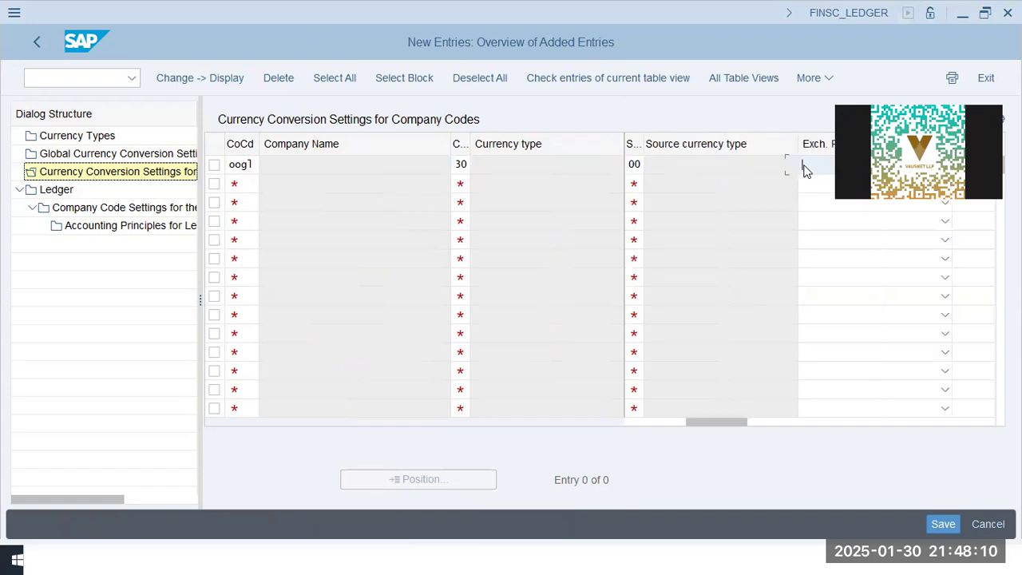
pyautogui.write('m')
pyautogui.press('Return')
# Set the entry's translation date type to Posting date and save the new currency conversion settings
pyautogui.moveTo(737, 423); pyautogui.dragTo(918, 408)
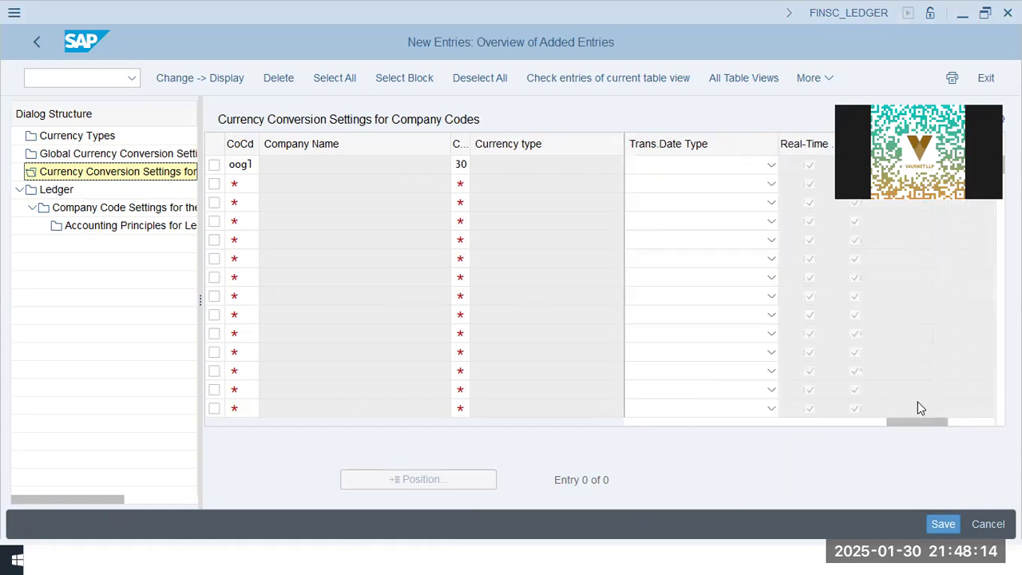
pyautogui.click(719, 166)
pyautogui.write('p')
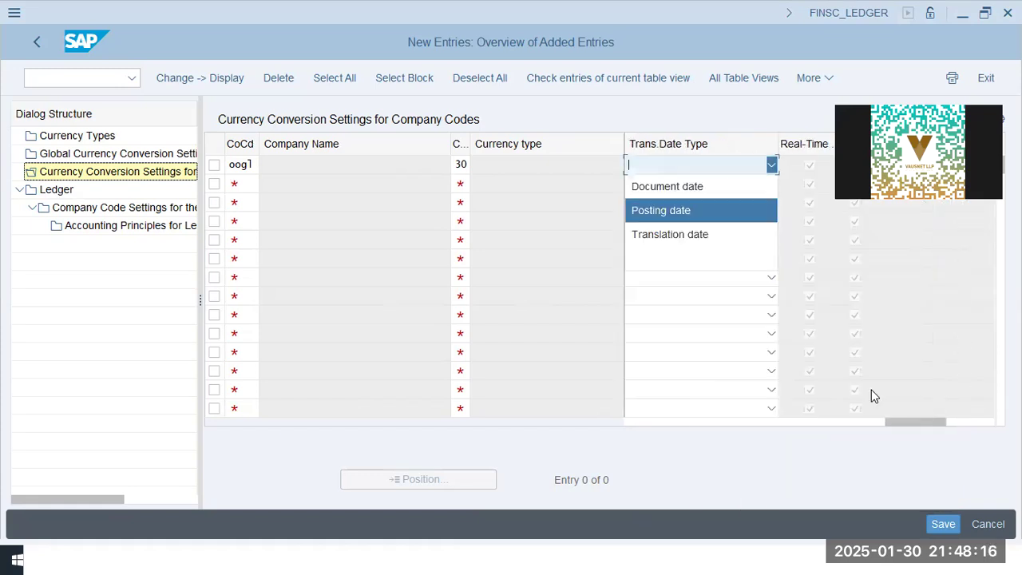
pyautogui.press('Return')
pyautogui.click(935, 520)
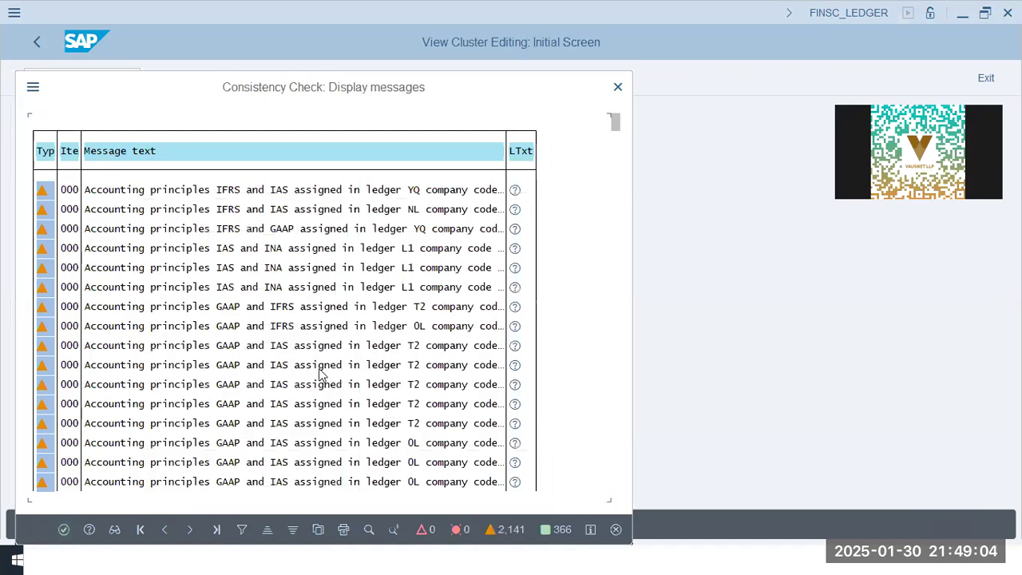
pyautogui.press('Return')
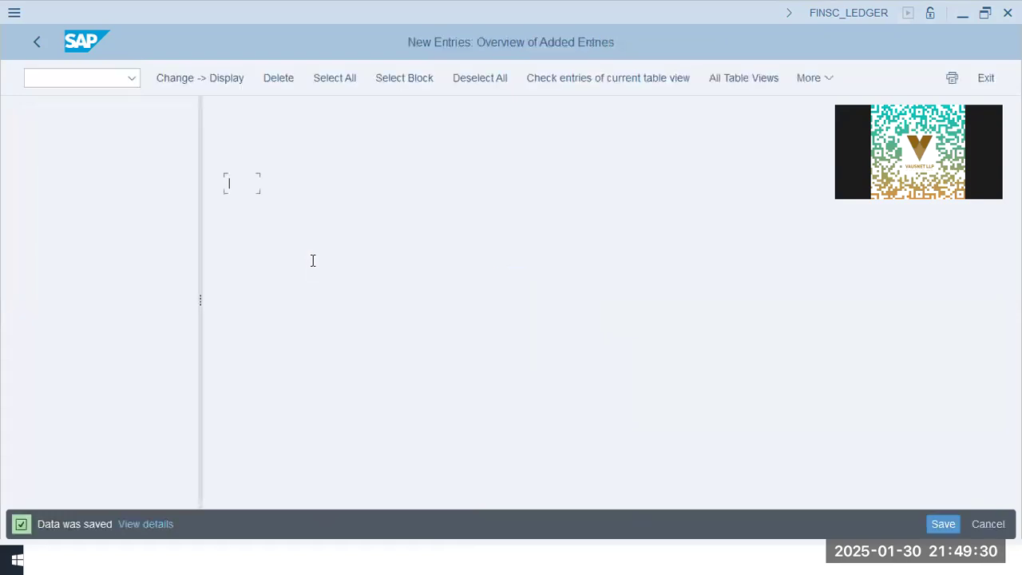
# Restart the general posting for ledger group FB01L with document and posting dates 01.01.2025
pyautogui.click(103, 80)
pyautogui.write('/n fb')
pyautogui.write('03')
pyautogui.press('Return')
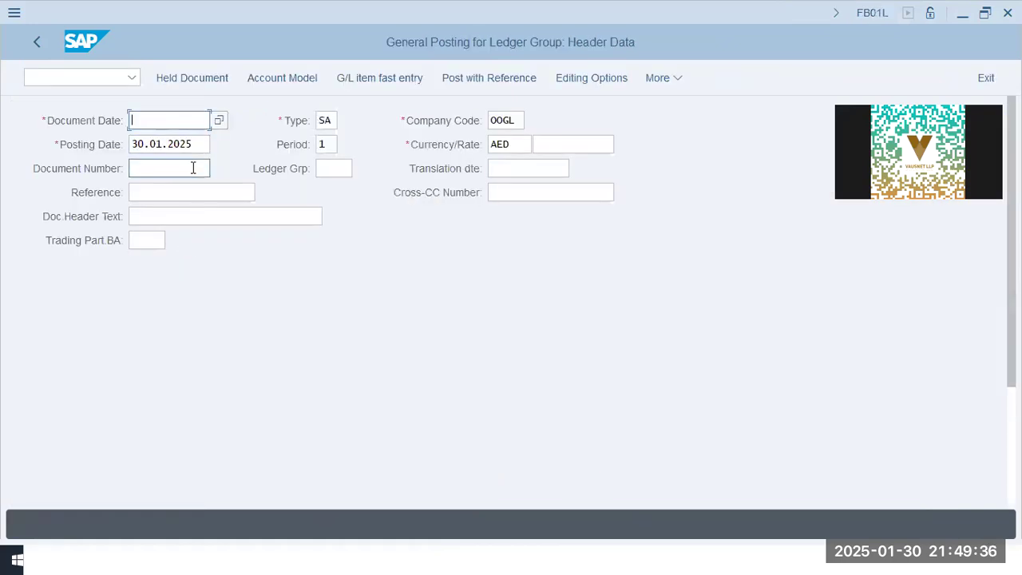
pyautogui.write('01')
pyautogui.press('Down')
pyautogui.press('Return')
pyautogui.press('Tab')
pyautogui.press('Tab')
pyautogui.press('Tab')
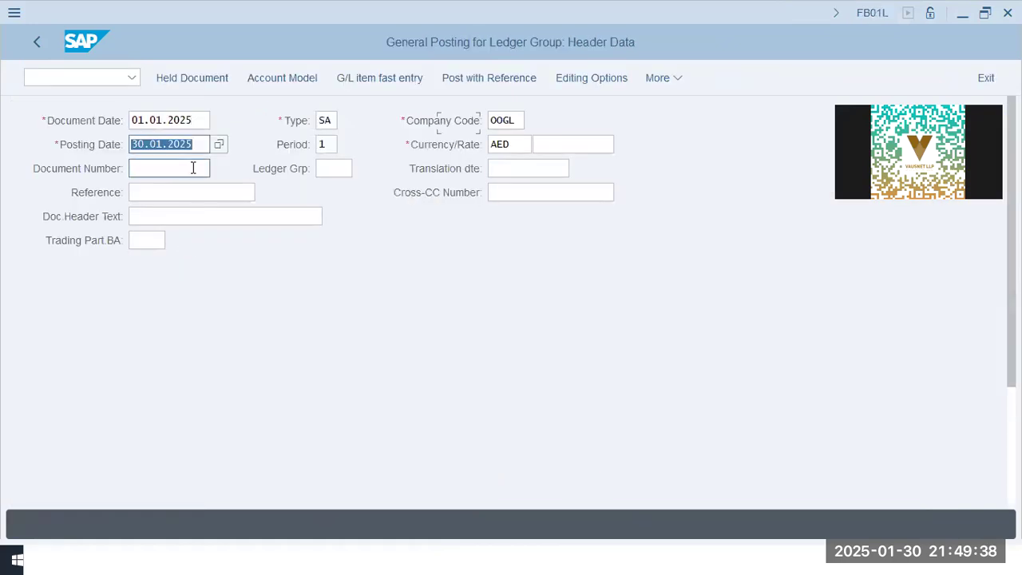
pyautogui.write('01')
pyautogui.press('Down')
pyautogui.press('Return')
pyautogui.press('Tab')
pyautogui.press('Tab')
pyautogui.press('Tab')
pyautogui.press('Tab')
pyautogui.press('Tab')
pyautogui.press('Tab')
pyautogui.press('Tab')
pyautogui.press('Tab')
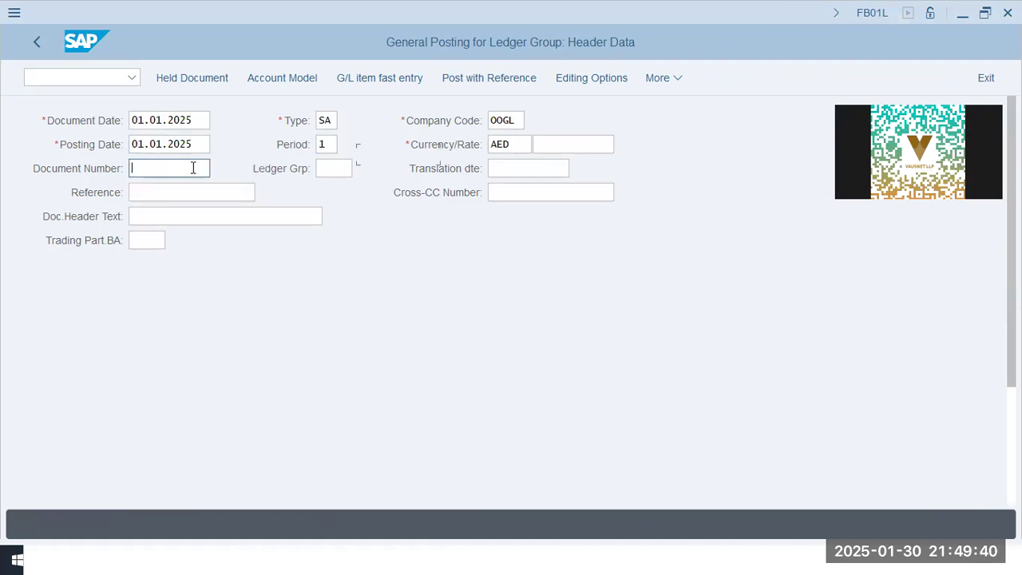
# Start the first line item with posting key 40 for G/L account 30201
pyautogui.press('Tab')
pyautogui.press('Tab')
pyautogui.press('Tab')
pyautogui.write('2020')
pyautogui.press('BackSpace')
pyautogui.press('BackSpace')
pyautogui.press('BackSpace')
pyautogui.write('30201')
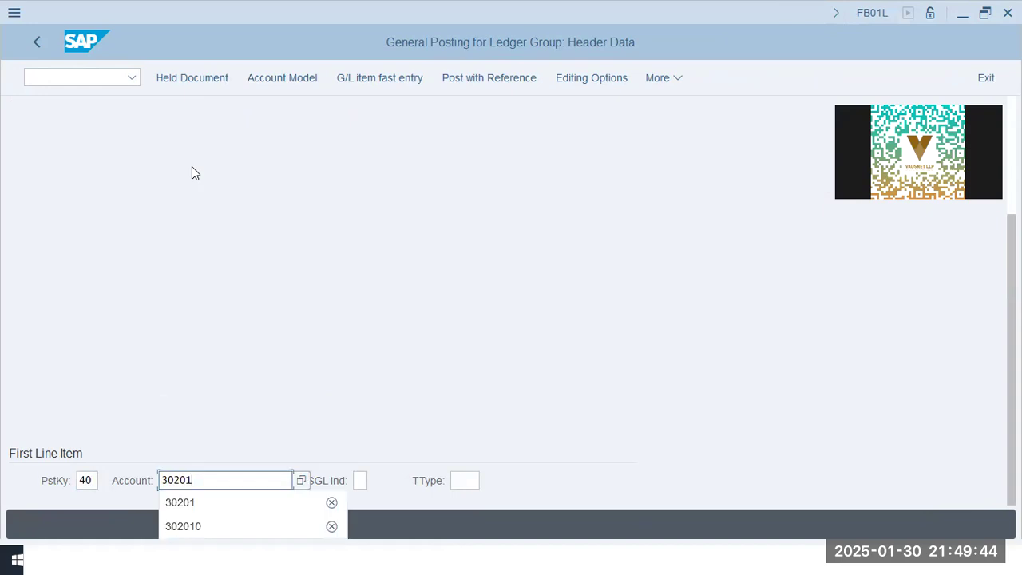
pyautogui.press('Return')
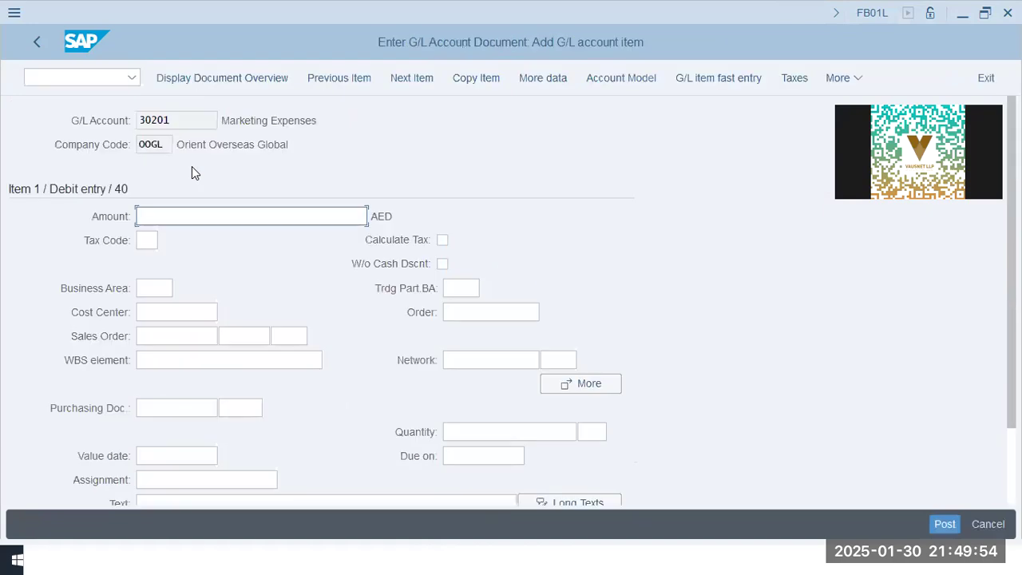
# Fill the debit line with amount 22000, cost center P1000 and text Expenses - 22000
pyautogui.write('22000')
pyautogui.press('Tab')
pyautogui.press('Tab')
pyautogui.write('p1')
pyautogui.press('Return')
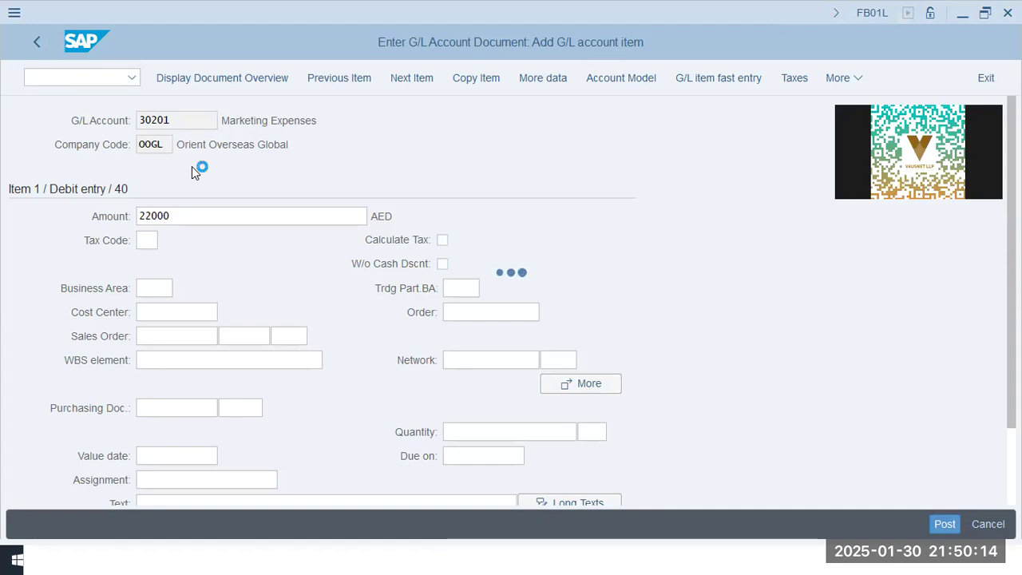
pyautogui.write('p1000')
pyautogui.press('Tab')
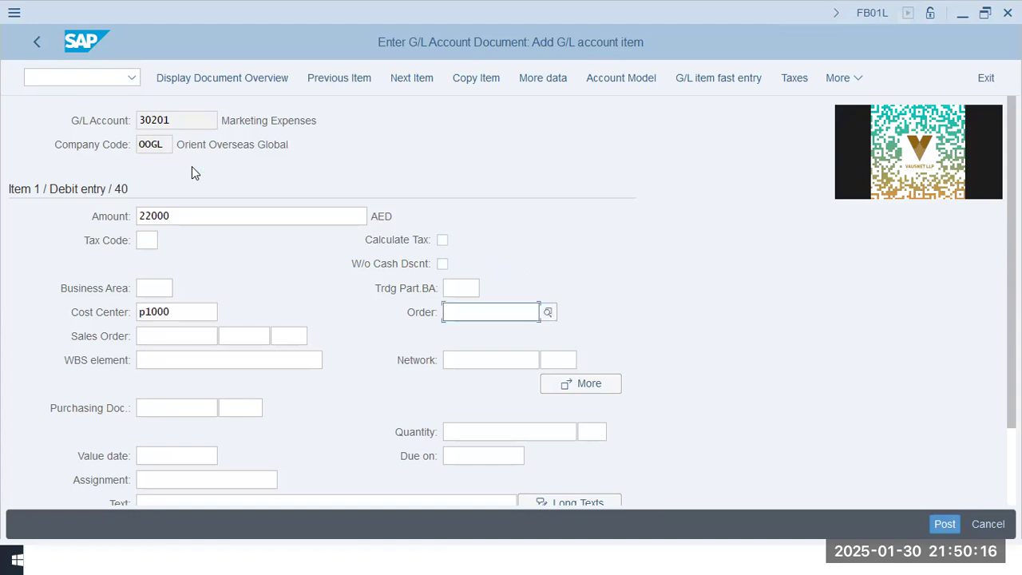
pyautogui.press('Tab')
pyautogui.press('Tab')
pyautogui.press('Tab')
pyautogui.press('Tab')
pyautogui.press('Tab')
pyautogui.press('Tab')
pyautogui.press('Tab')
pyautogui.press('Tab')
pyautogui.press('Tab')
pyautogui.press('Tab')
pyautogui.press('Tab')
pyautogui.press('Tab')
pyautogui.press('Tab')
pyautogui.press('Tab')
pyautogui.press('Tab')
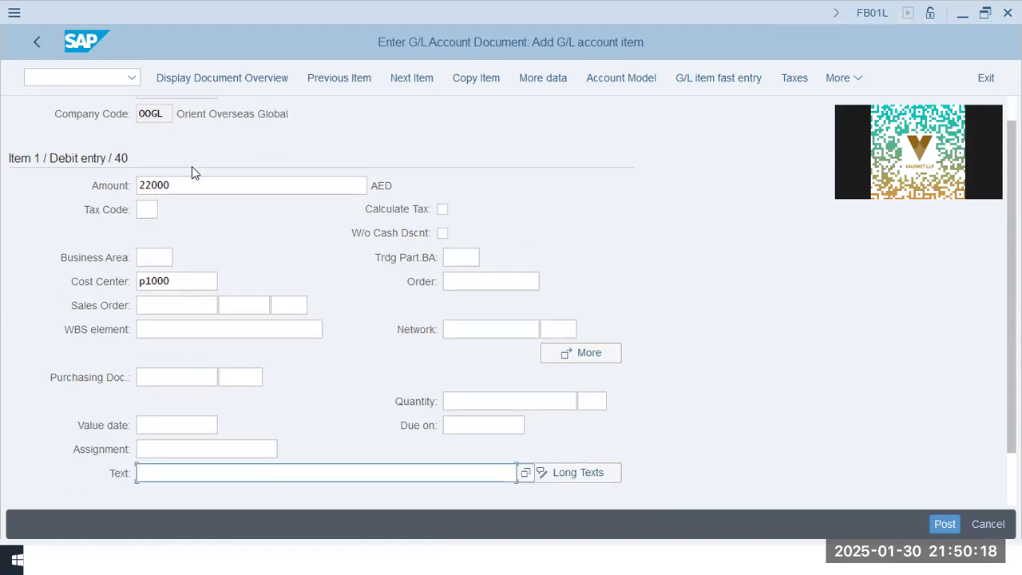
pyautogui.write('e')
pyautogui.press('Down')
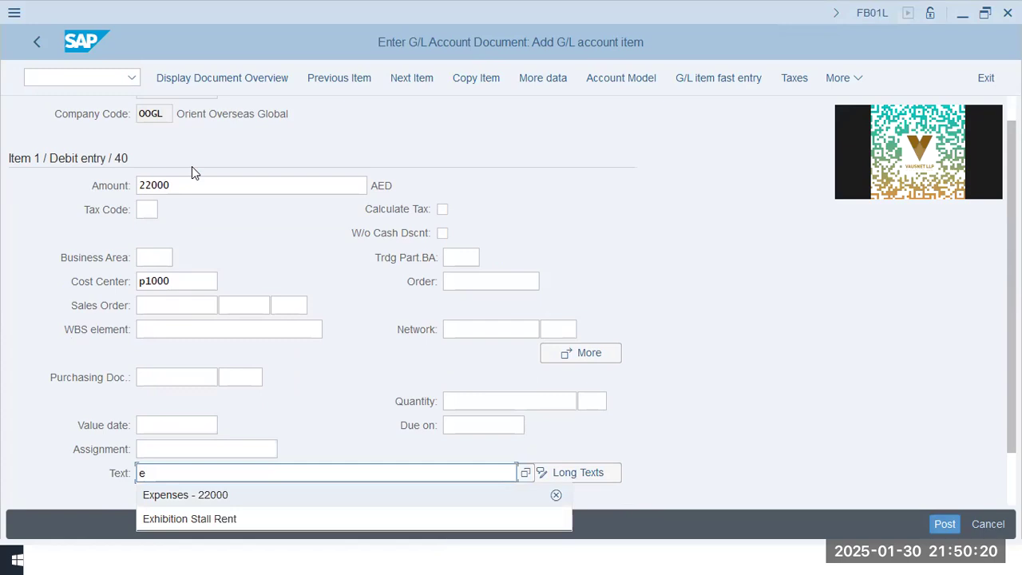
pyautogui.press('Return')
# Add the credit line with posting key 50 on account 10101 and amount 22000
pyautogui.write('50')
pyautogui.press('Tab')
pyautogui.write('10101')
pyautogui.press('Return')
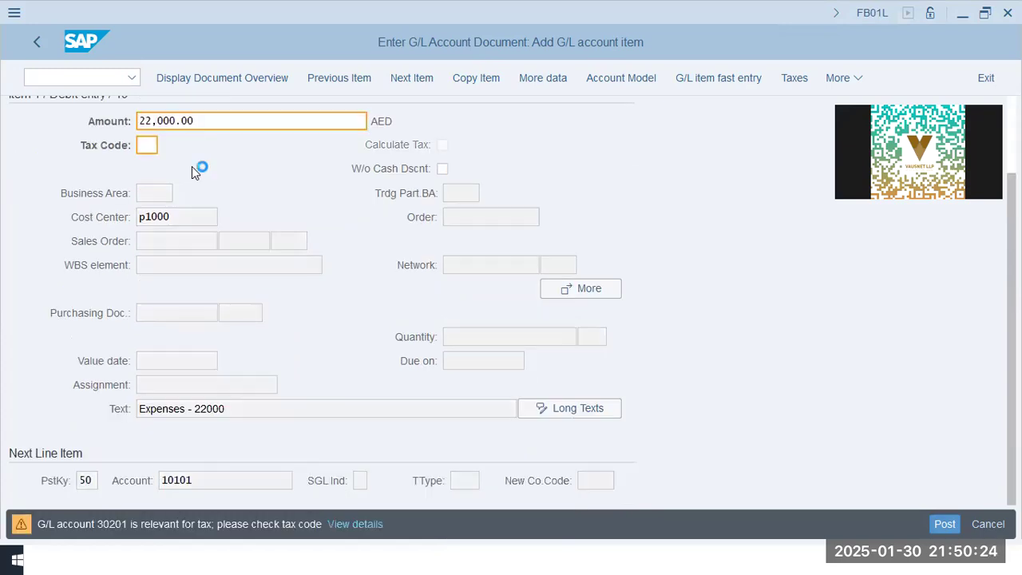
pyautogui.press('Return')
pyautogui.write('*#')
pyautogui.press('Return')
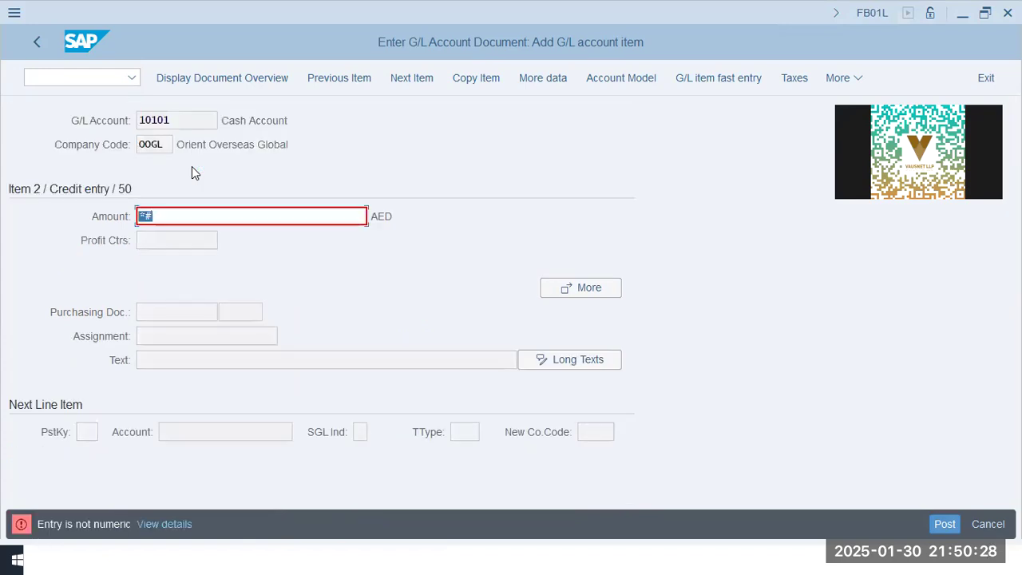
pyautogui.write('22000')
pyautogui.press('Return')
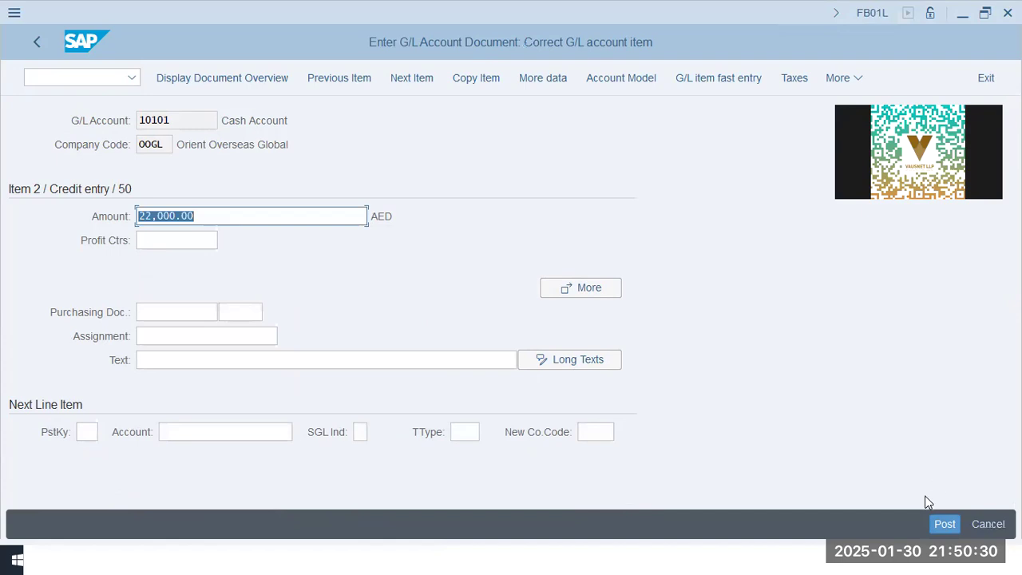
# Post the G/L account document
pyautogui.click(944, 523)
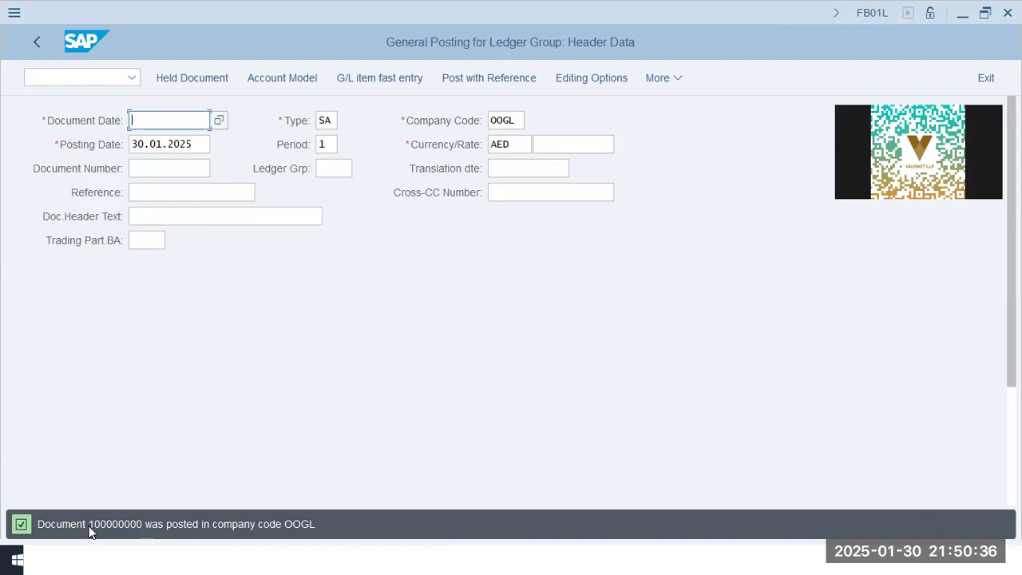
pyautogui.moveTo(91, 524); pyautogui.dragTo(144, 526)
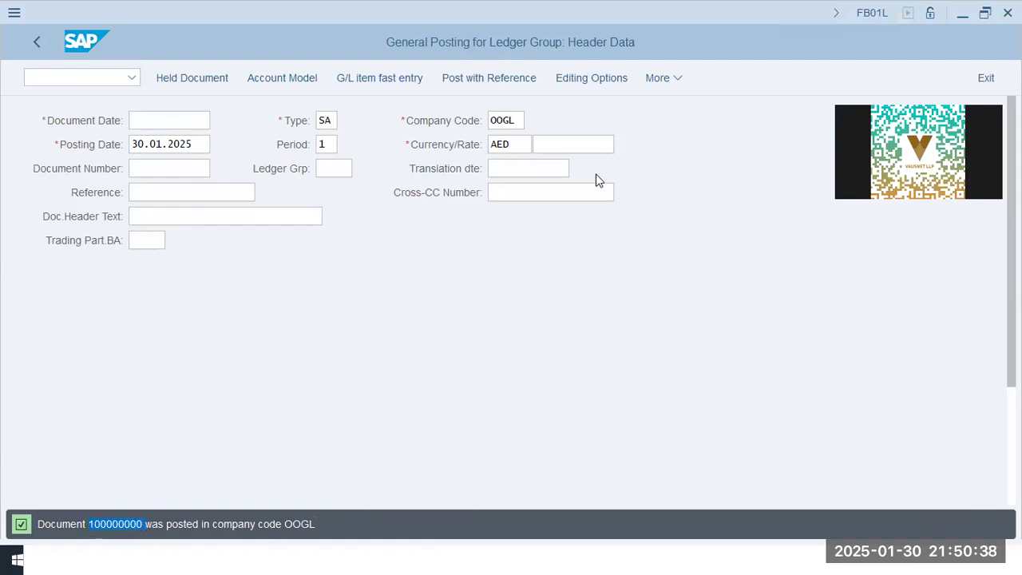
# Display the posted document and open its document header details
pyautogui.click(654, 80)
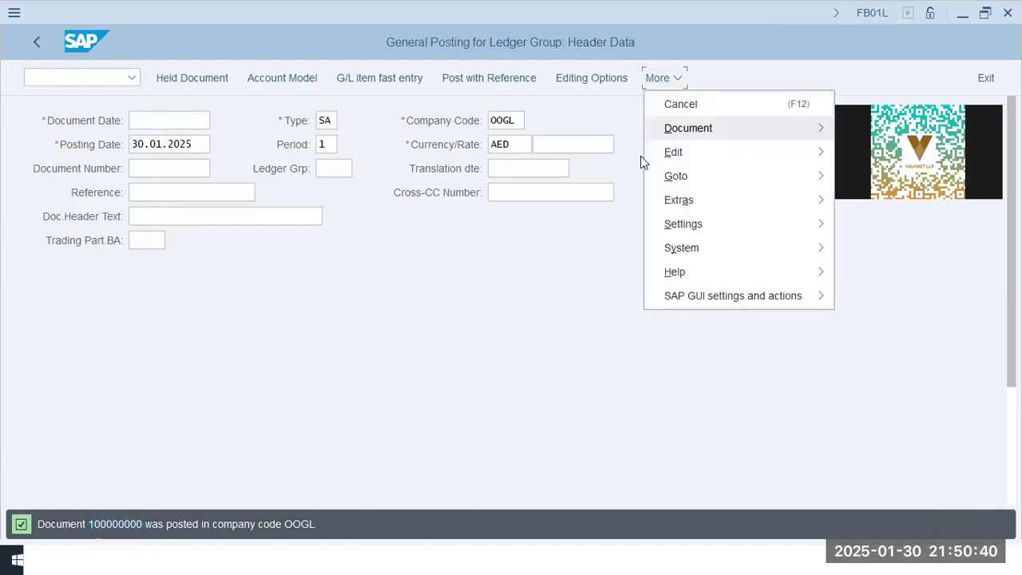
pyautogui.moveTo(678, 129)
pyautogui.click(560, 177)
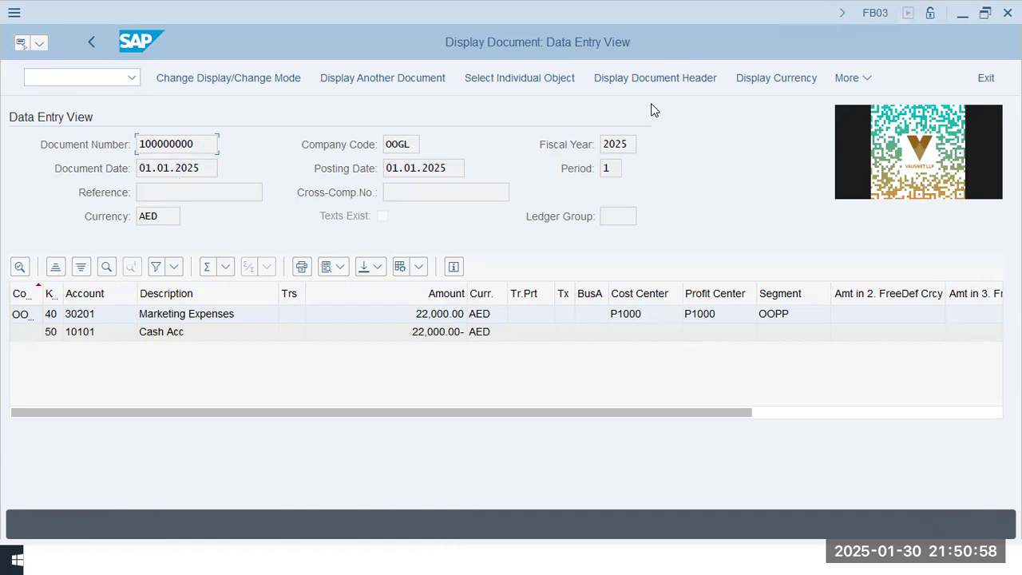
pyautogui.click(654, 79)
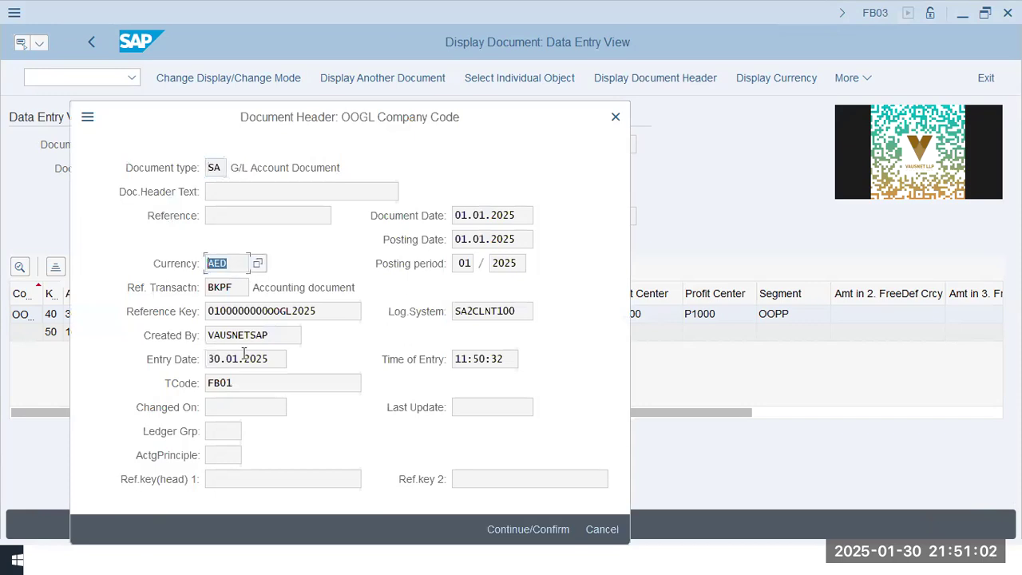
pyautogui.click(220, 359)
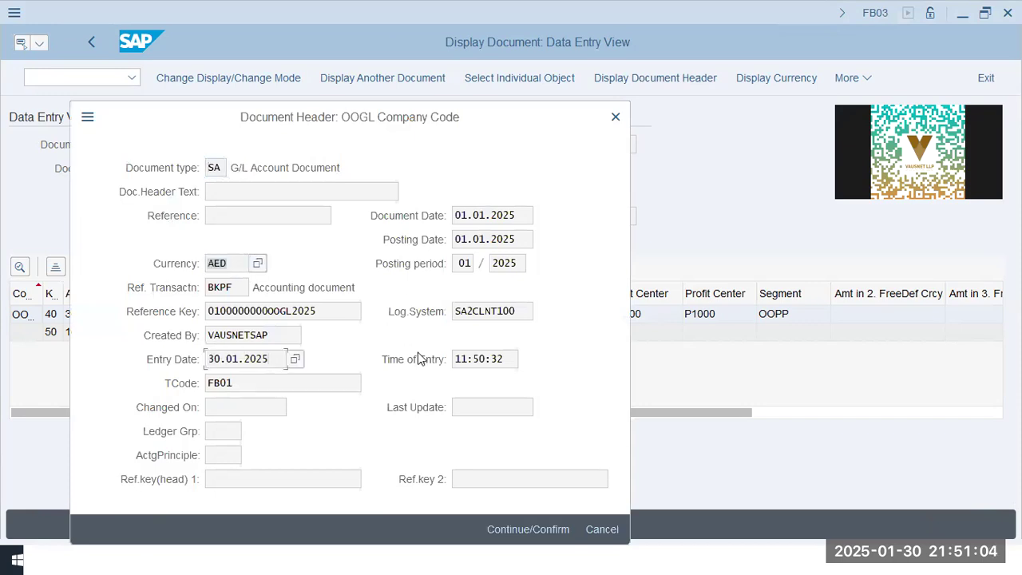
# Review the document header fields such as entry date, time, reference key and document type, and close the header
pyautogui.click(510, 361)
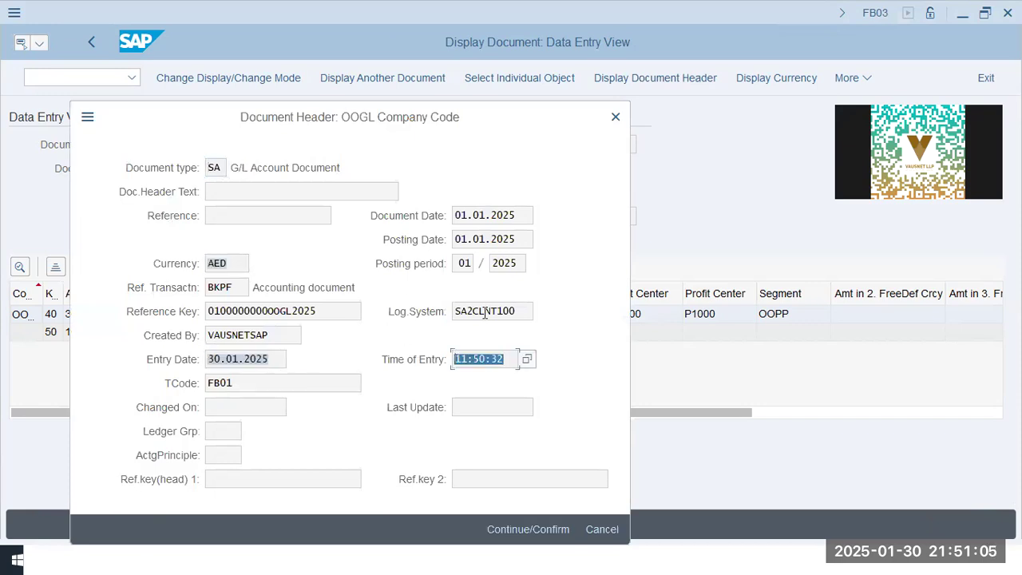
pyautogui.click(209, 311)
pyautogui.moveTo(219, 335); pyautogui.dragTo(297, 333)
pyautogui.doubleClick(297, 333)
pyautogui.click(329, 311)
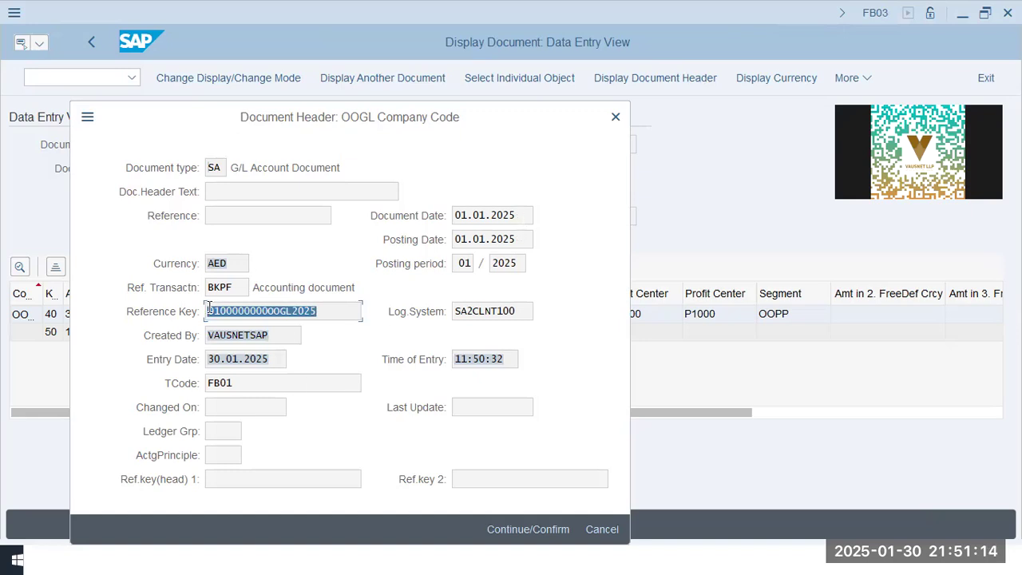
pyautogui.click(335, 312)
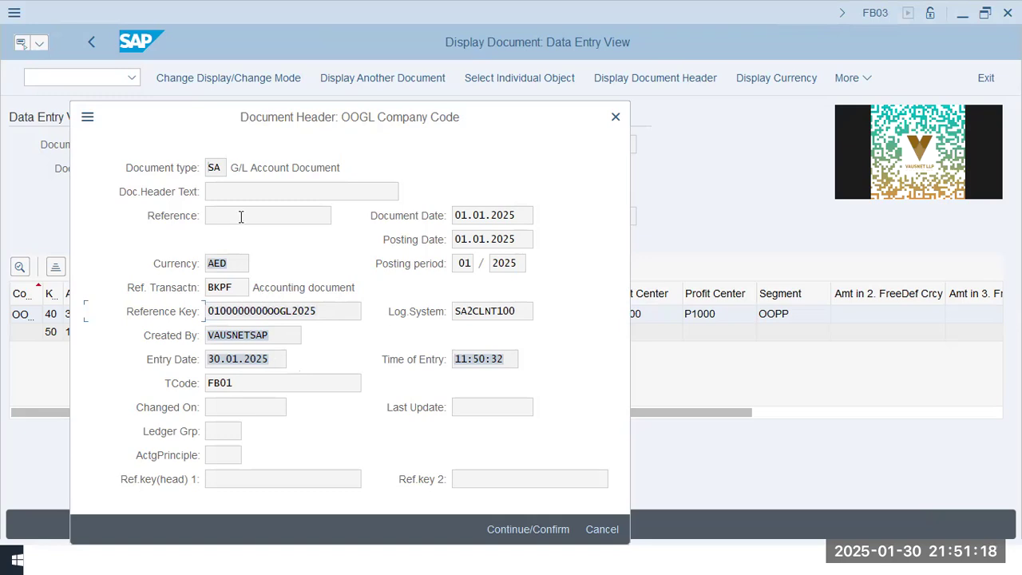
pyautogui.moveTo(356, 169); pyautogui.dragTo(133, 169)
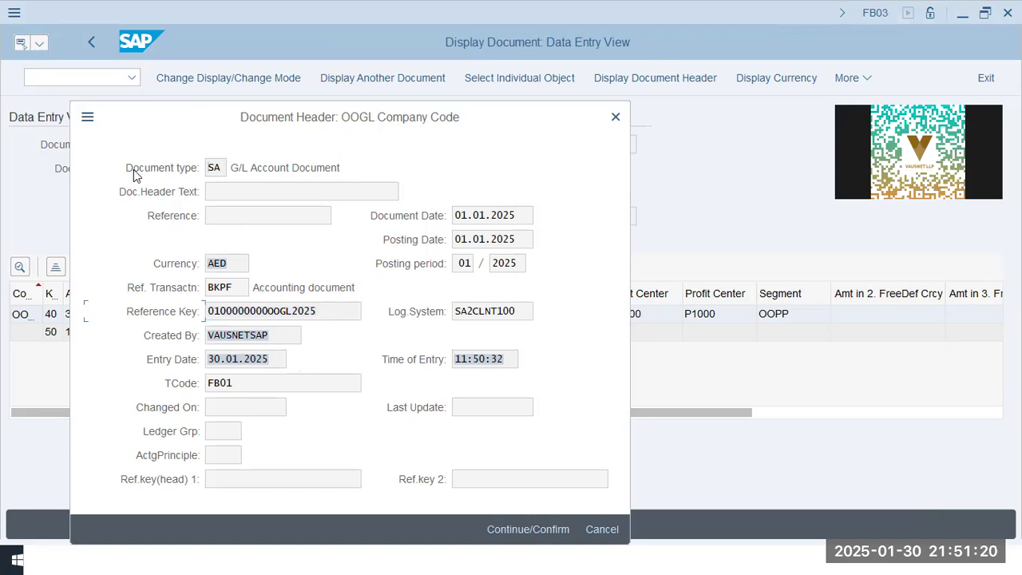
pyautogui.click(217, 169)
pyautogui.doubleClick(223, 171)
pyautogui.click(616, 118)
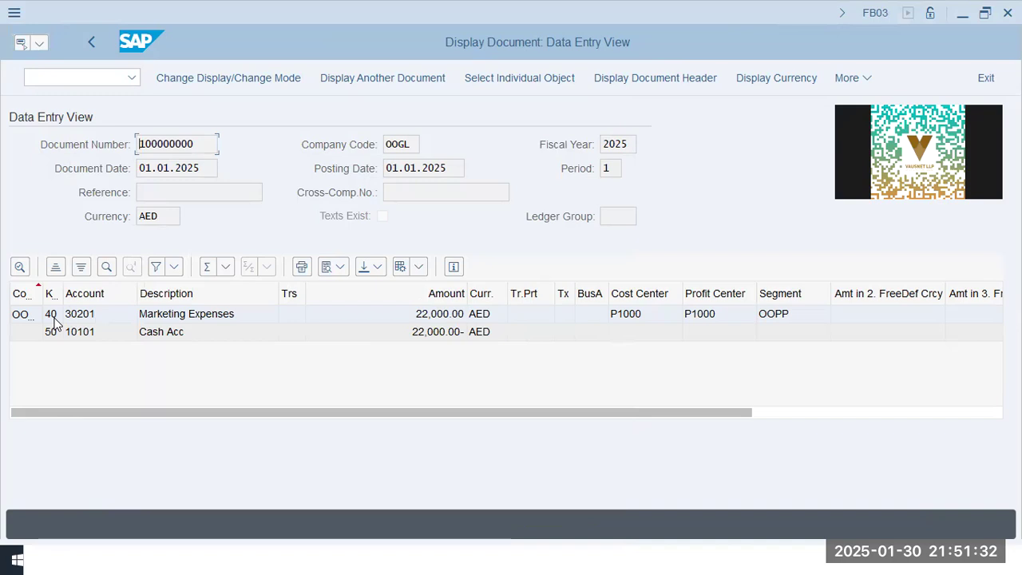
# Examine the posted line items' accounts, amounts and cost center assignments
pyautogui.click(437, 317)
pyautogui.click(53, 334)
pyautogui.click(169, 333)
pyautogui.click(642, 313)
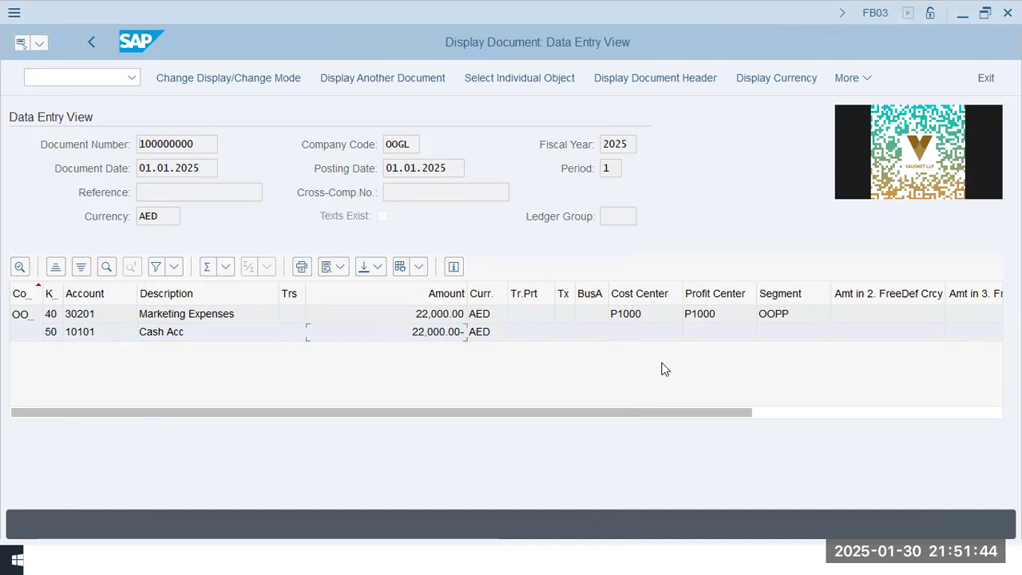